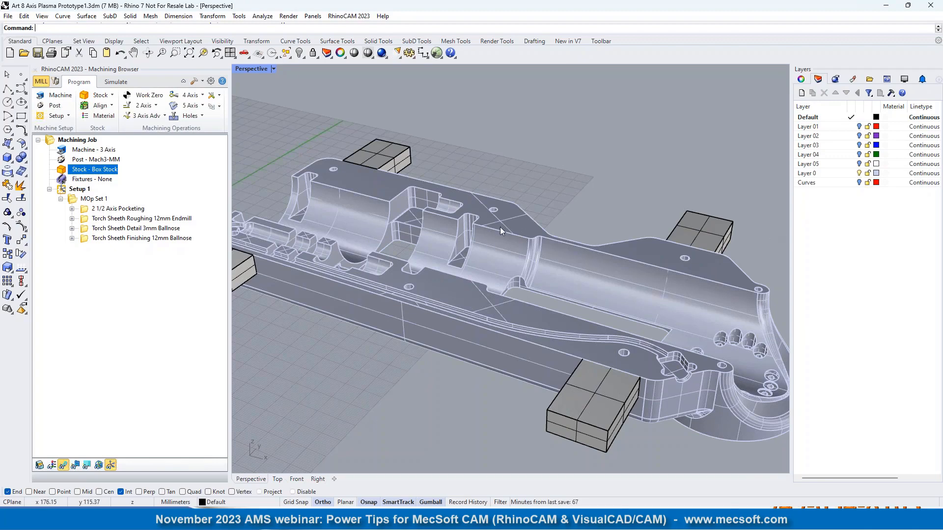
Step: Examine the machined part's object properties, leaving it deselected
click(369, 208)
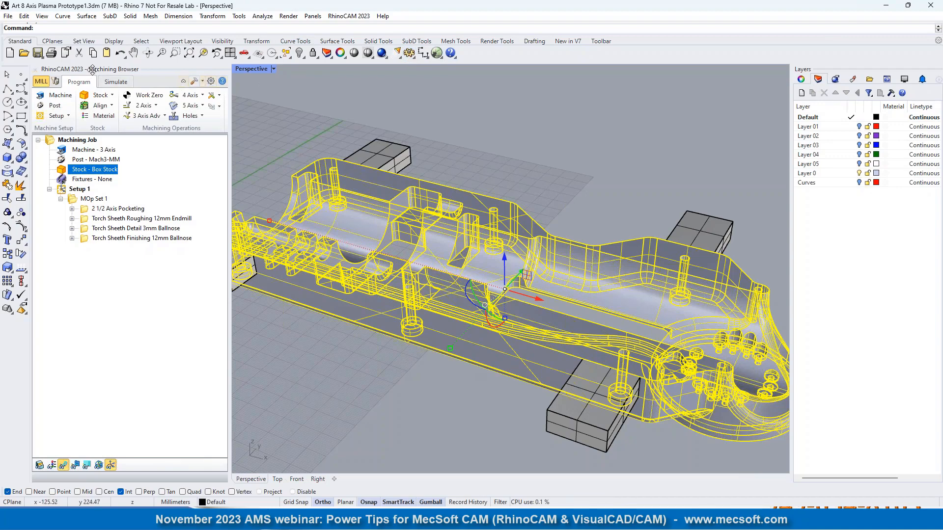
click(807, 80)
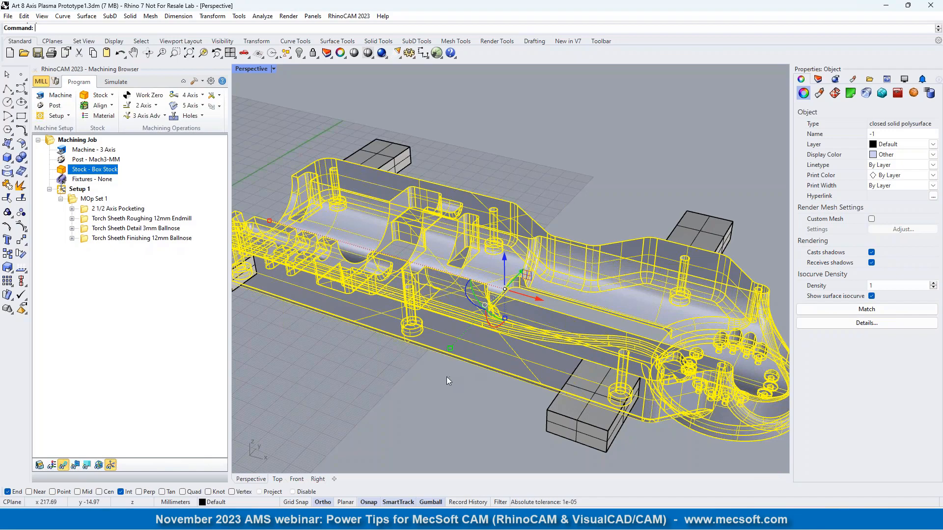
click(424, 375)
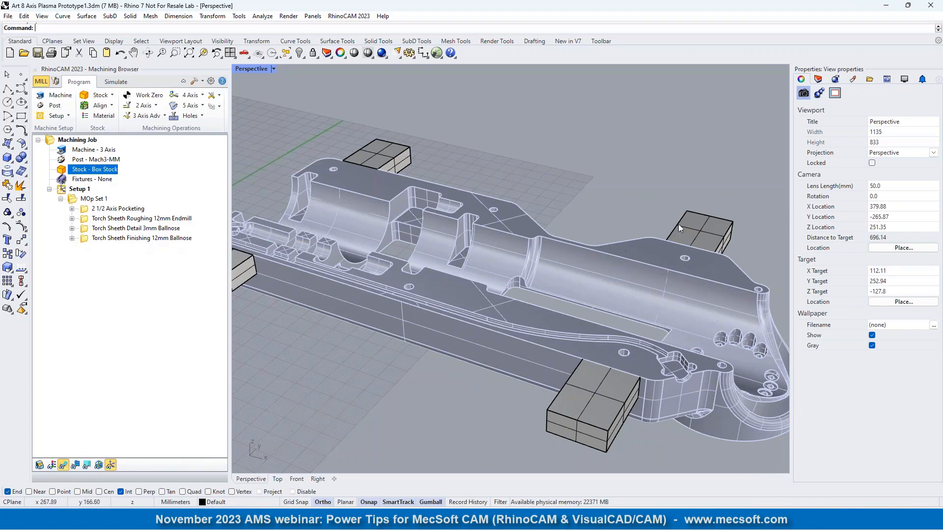
click(604, 271)
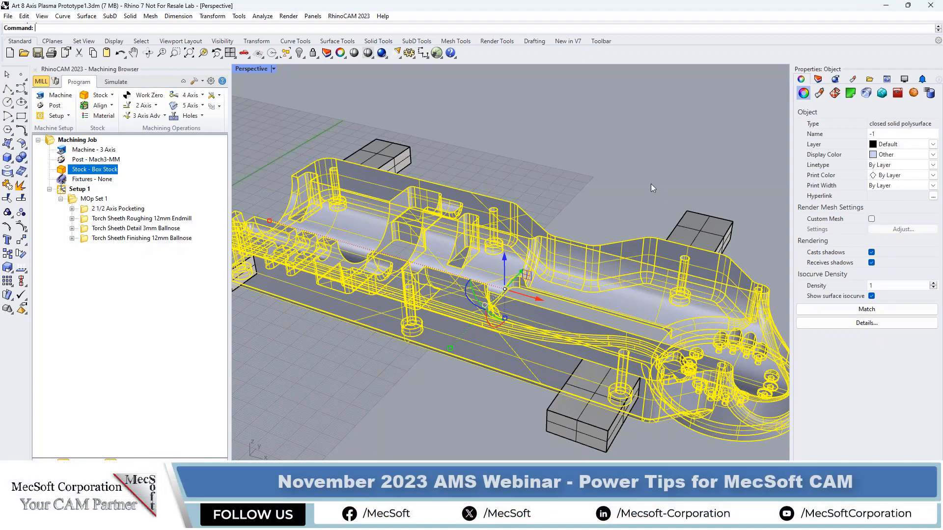
click(613, 178)
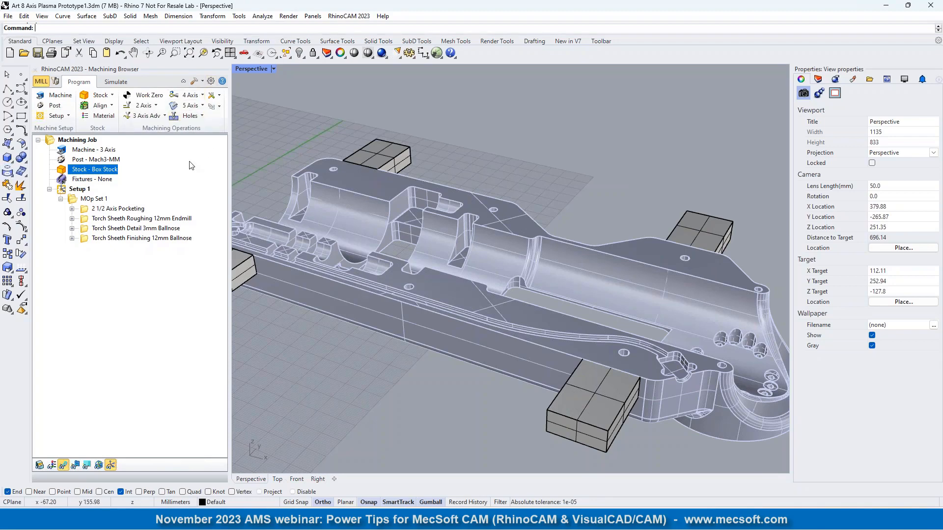
Step: Open the toolpath of the 2 1/2 Axis Pocketing operation and widen its motion list to show the full values
click(90, 209)
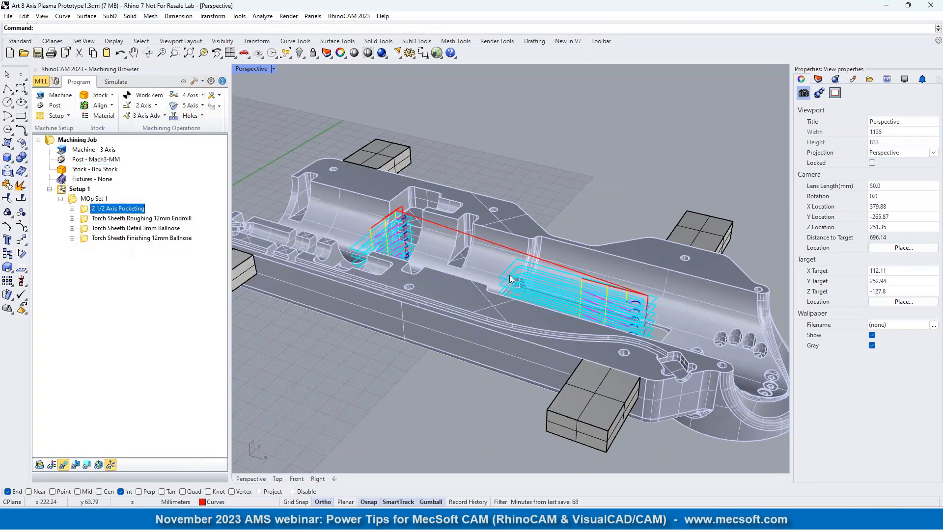
click(72, 209)
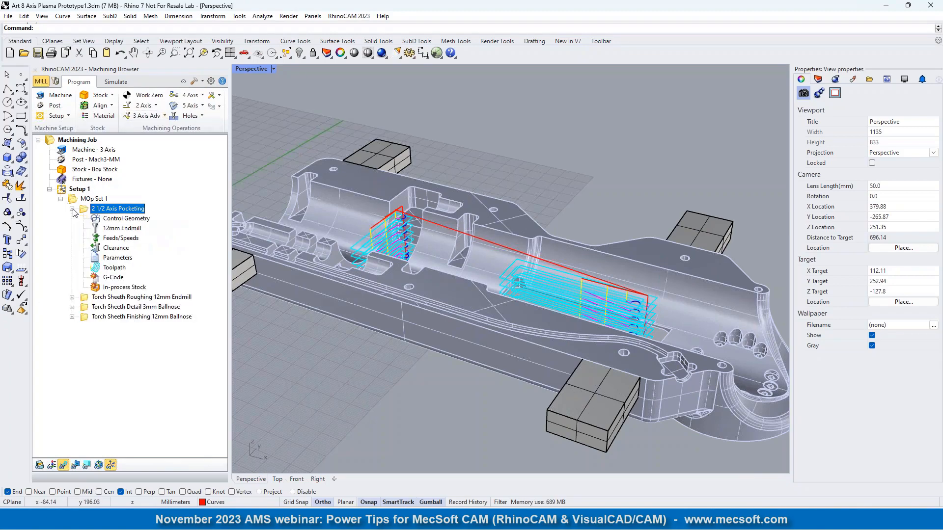
click(101, 268)
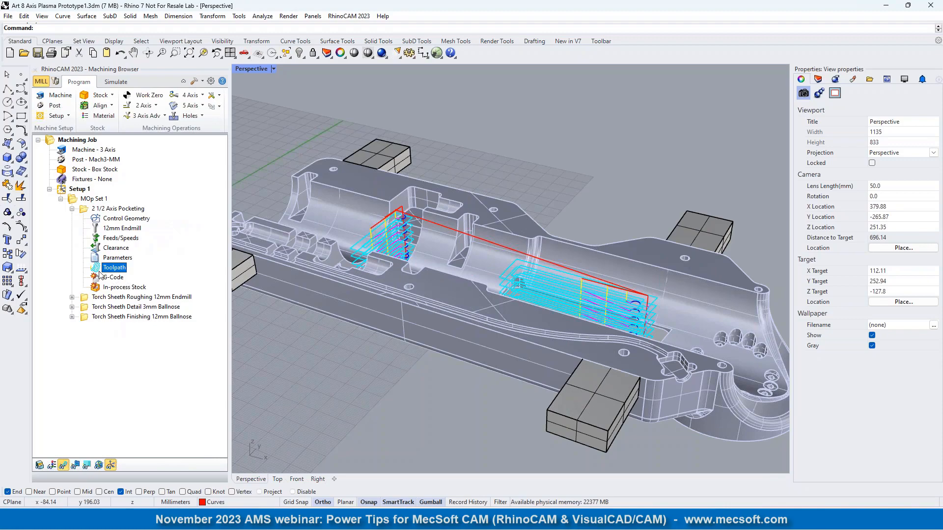
double_click(114, 268)
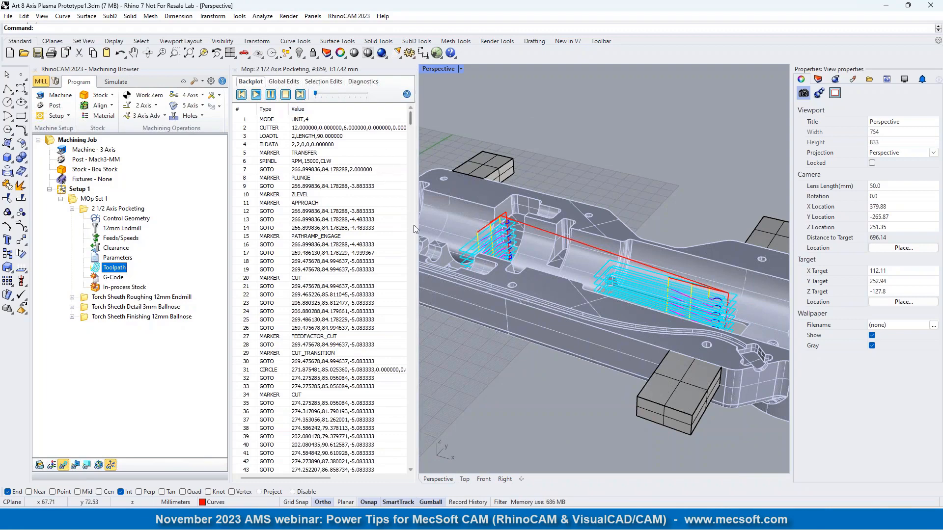
drag(417, 224, 475, 224)
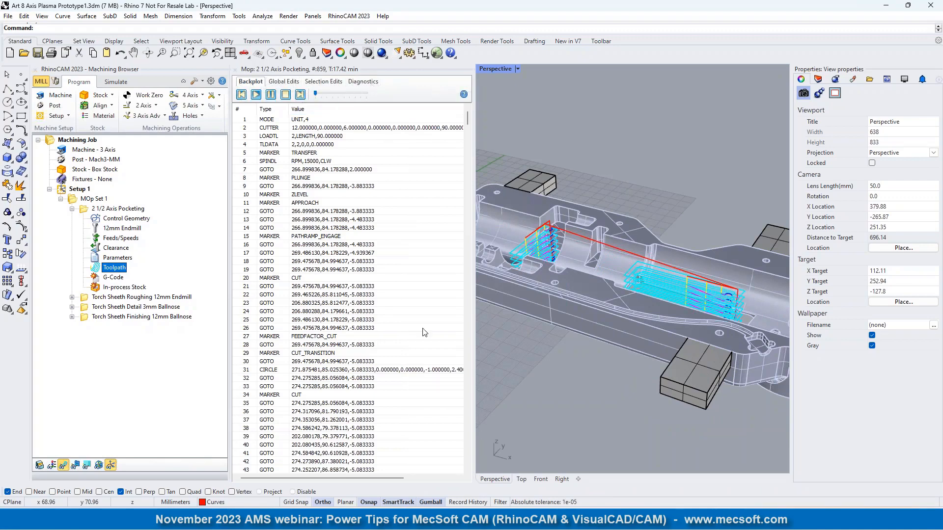
Step: Preview the tool position at the initial transfer, plunge and approach GOTO motions of the pocketing toolpath
click(316, 171)
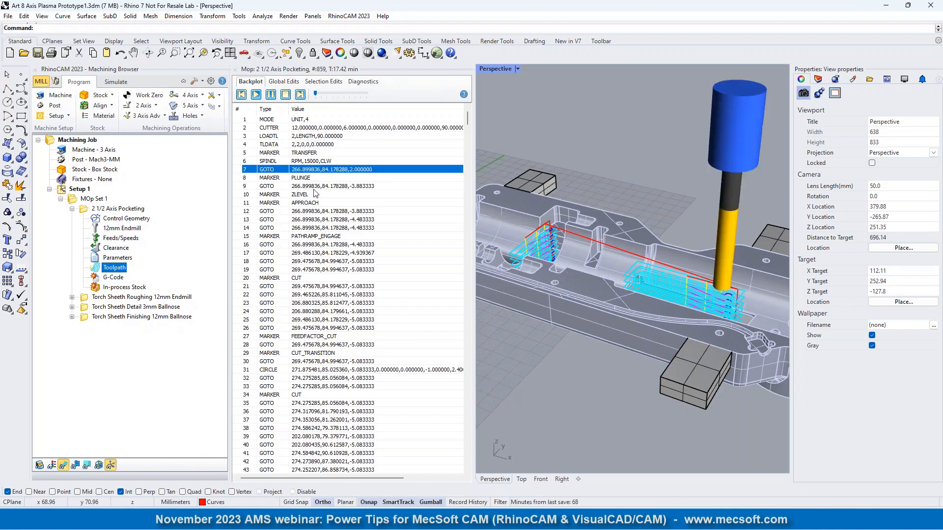
click(316, 187)
click(318, 212)
click(319, 220)
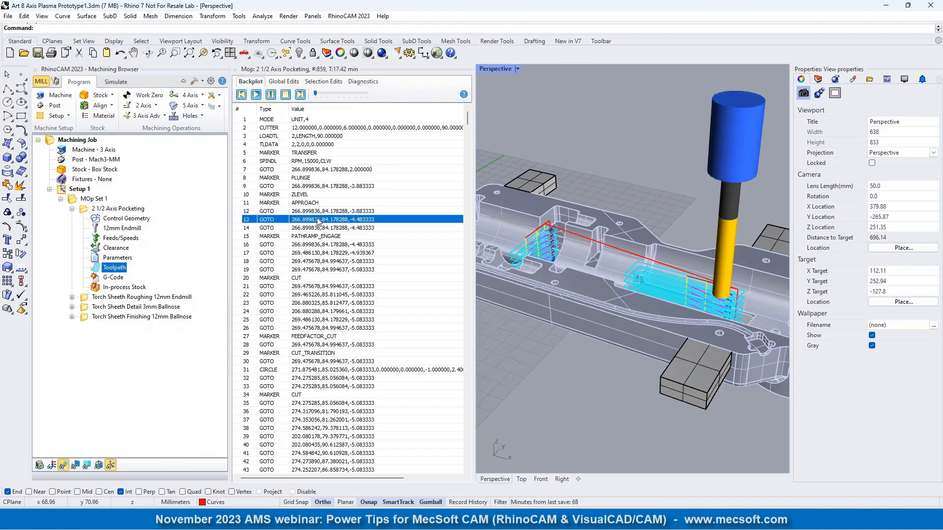
click(319, 229)
click(317, 212)
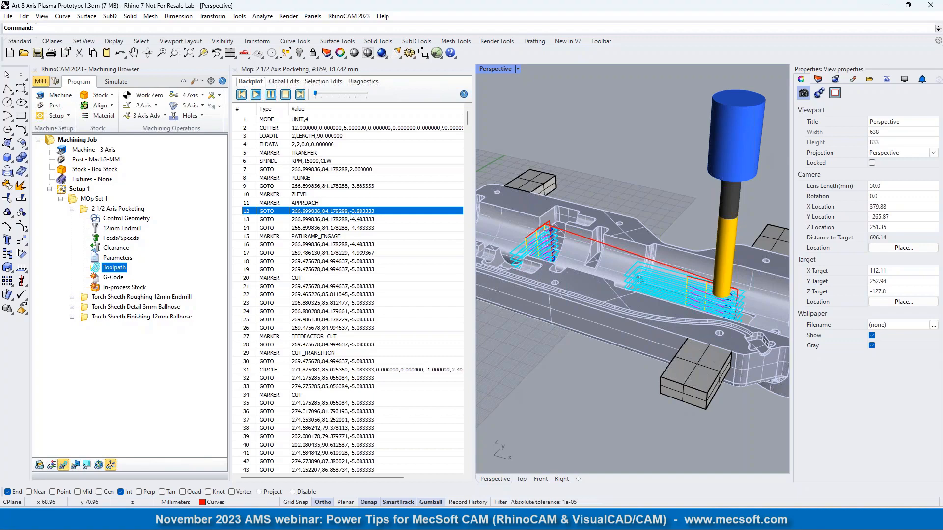
Step: Walk the tool forward and backward through the pocketing toolpath's engage and cut motions, and close the toolpath editor
click(357, 221)
key(Down)
key(Down)
key(Down)
key(Down)
key(Down)
key(Down)
key(Down)
key(Down)
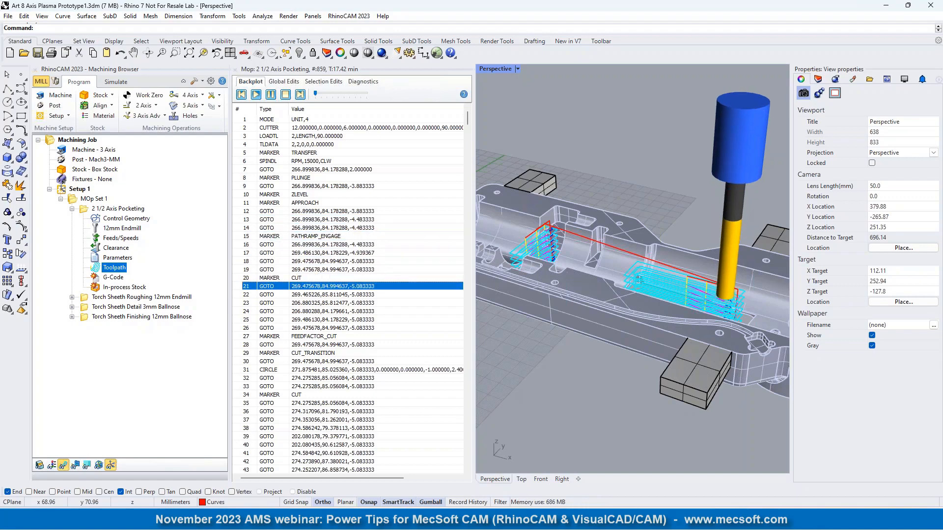
key(Down)
key(Down)
key(Down)
key(Down)
key(Down)
key(Down)
key(Down)
key(Down)
key(Down)
key(Down)
key(Down)
key(Down)
key(Down)
key(Down)
key(Down)
key(Down)
key(Down)
key(Down)
key(Down)
key(Down)
key(Down)
key(Down)
key(Down)
key(Down)
key(Down)
key(Down)
key(Down)
key(Down)
key(Down)
key(Down)
key(Down)
key(Down)
key(Down)
key(Down)
key(Down)
key(Down)
key(Down)
key(Down)
key(Down)
key(Down)
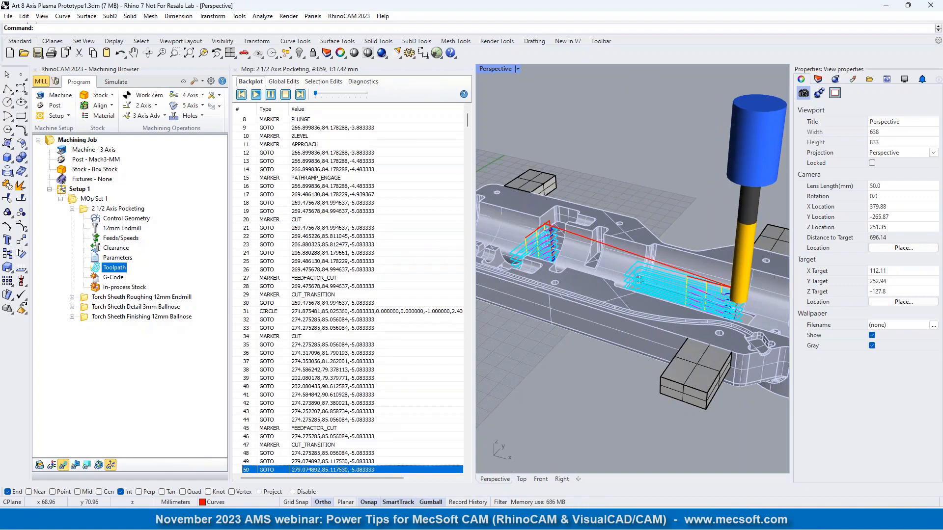
key(Up)
key(Up)
key(Up)
key(Up)
key(Up)
key(Up)
key(Up)
key(Up)
key(Up)
key(Up)
key(Up)
key(Up)
key(Up)
key(Up)
key(Up)
key(Up)
key(Up)
key(Up)
key(Up)
key(Up)
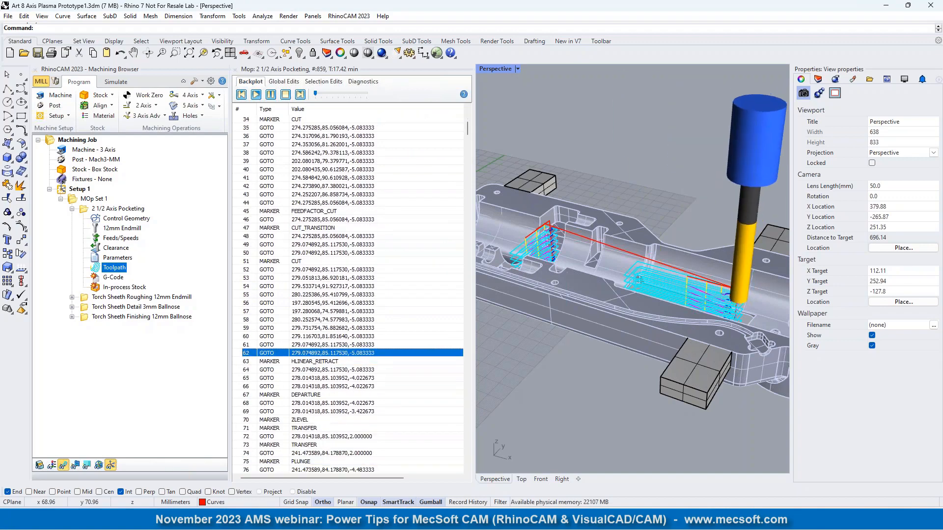
key(Down)
key(Down)
key(Down)
key(Down)
key(Down)
key(Down)
key(Down)
key(Down)
key(Down)
key(Down)
key(Down)
key(Down)
key(Down)
key(Down)
key(Down)
key(Down)
key(Down)
key(Down)
key(Down)
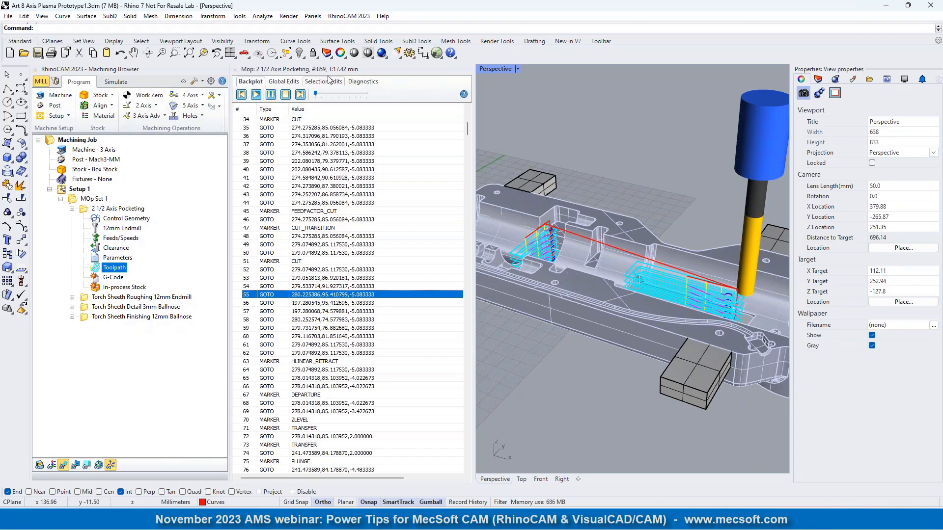
click(235, 71)
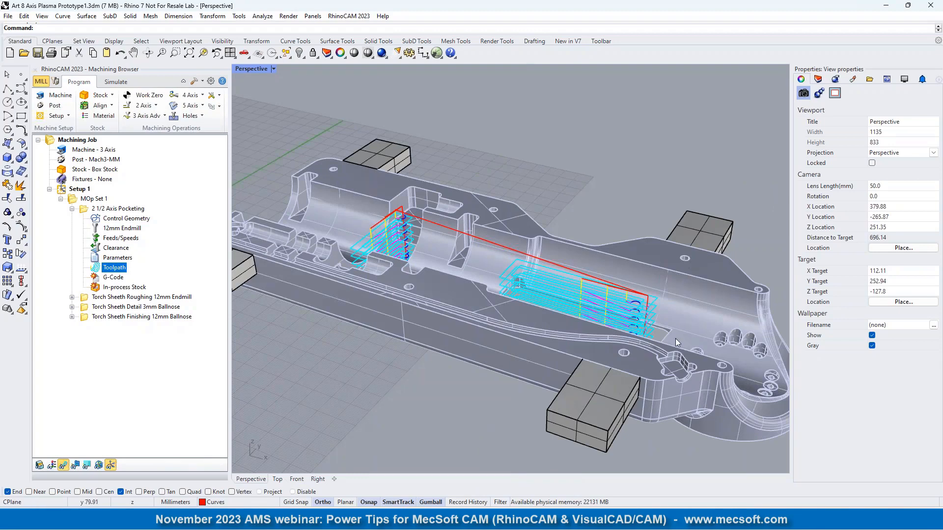
Step: Edit the 2 1/2 Axis Pocketing operation and set its global cut tolerance to 0.001
right_click(83, 209)
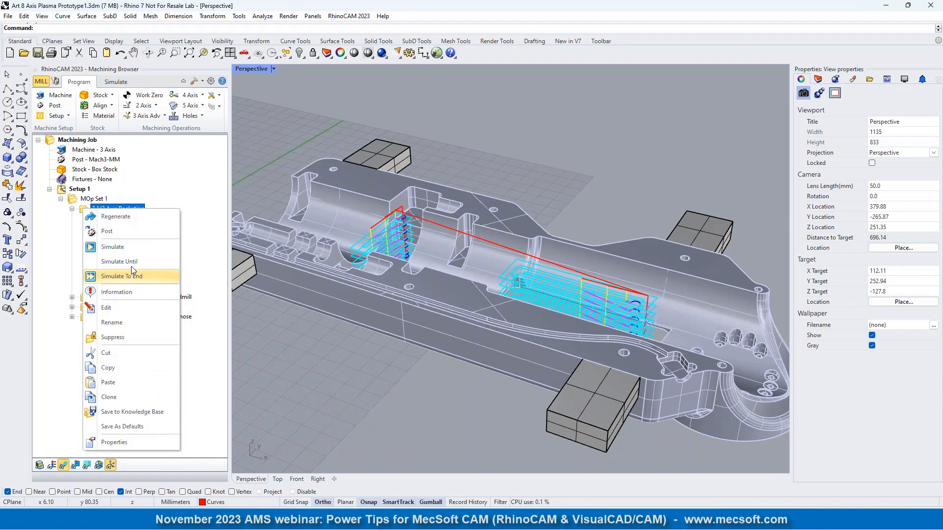
click(107, 307)
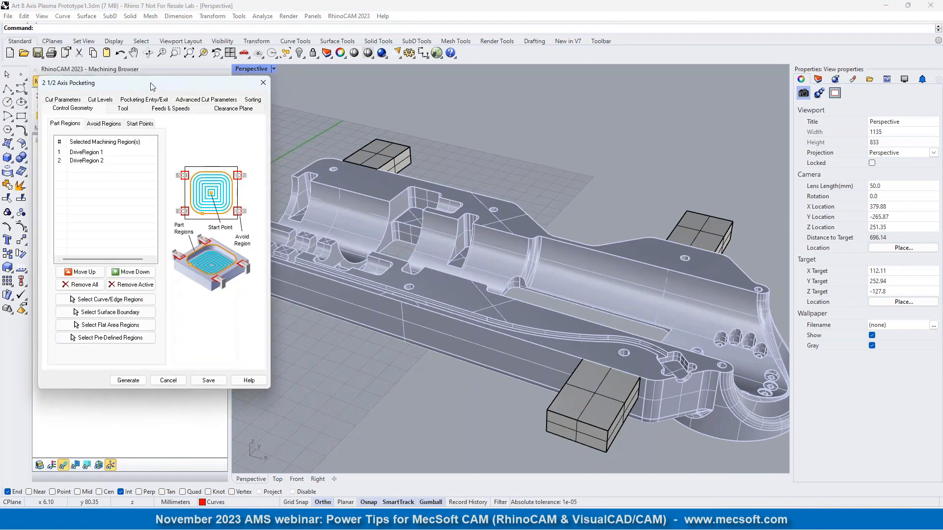
drag(152, 87, 319, 104)
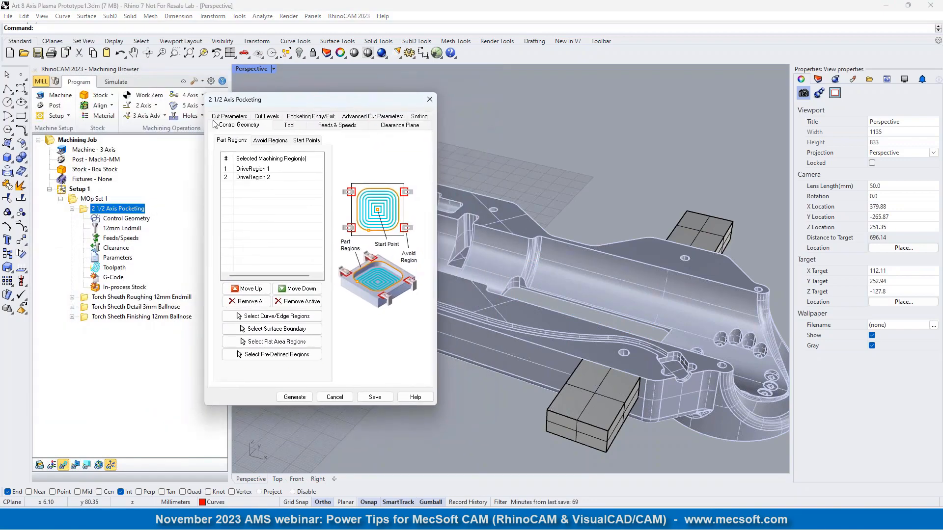
click(229, 117)
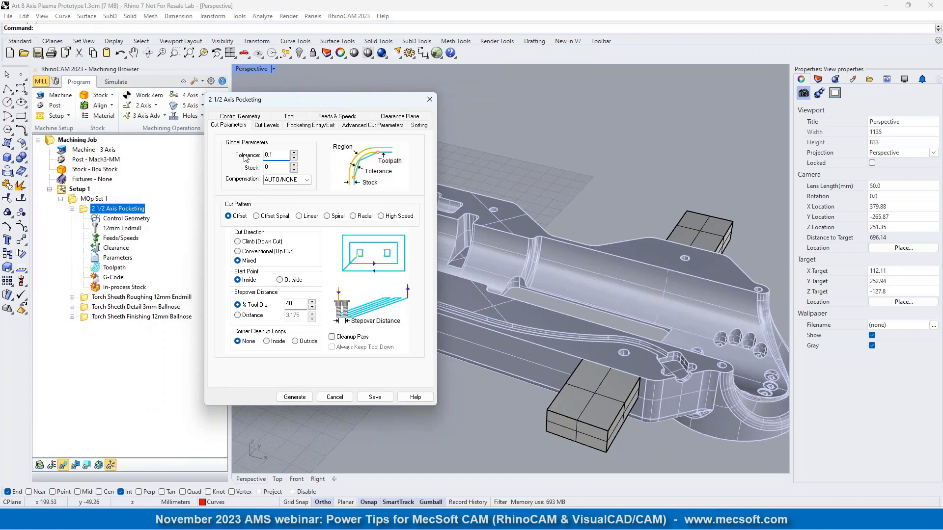
double_click(277, 155)
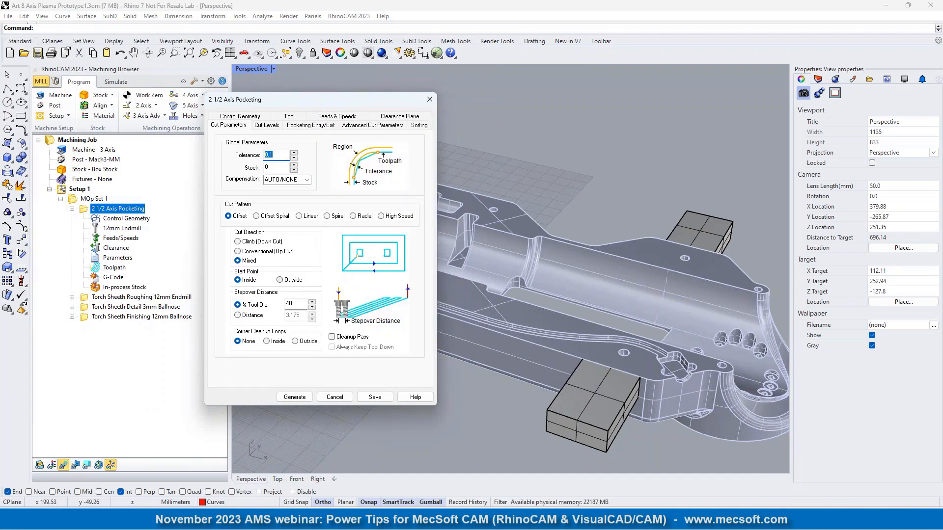
click(275, 155)
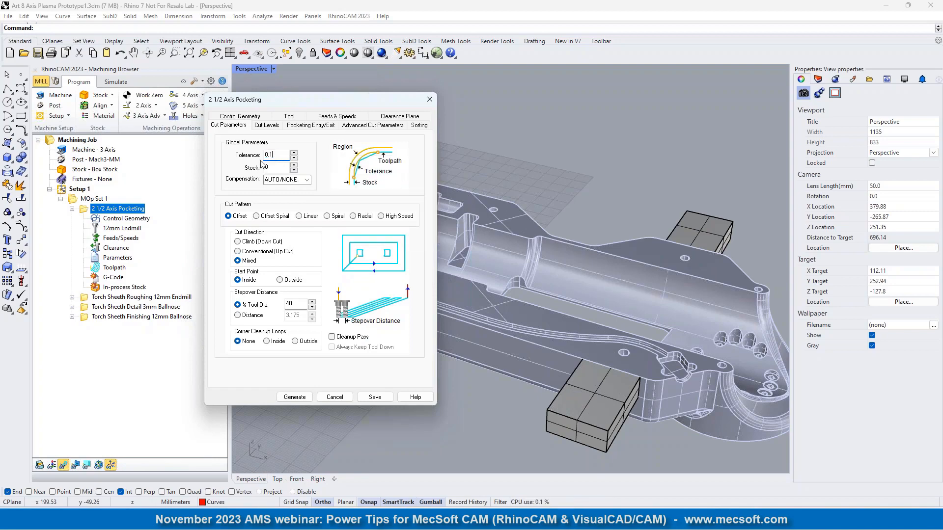
double_click(276, 154)
text(0.00)
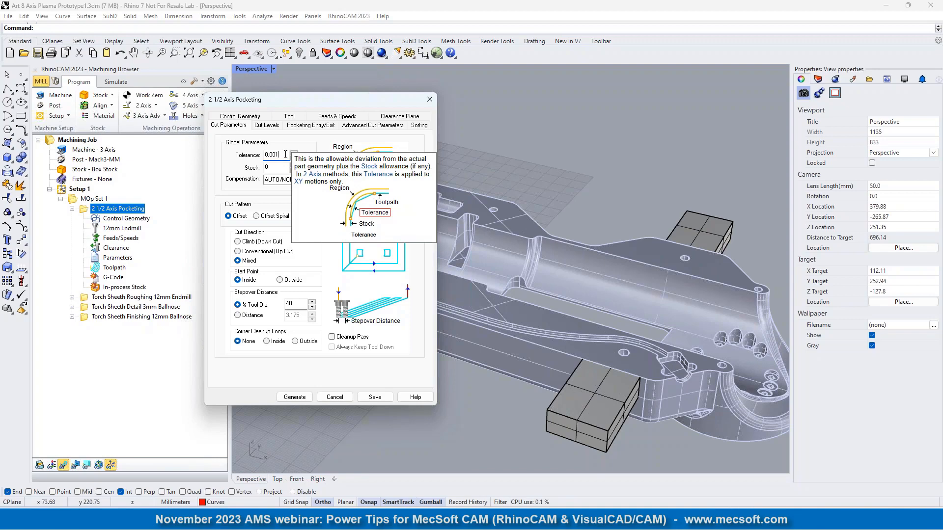
drag(281, 154, 236, 154)
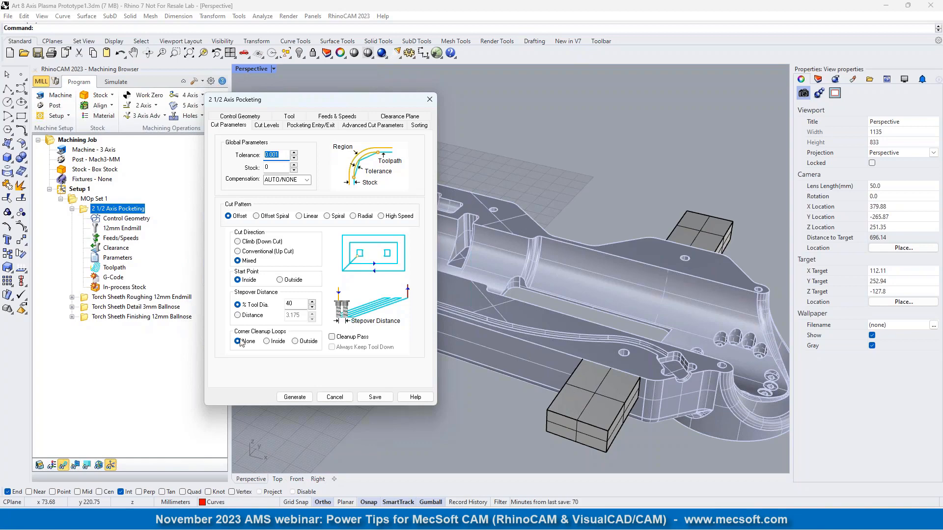
Step: Compare the Offset, Linear, Offset Spiral, Spiral, Radial and High Speed cut patterns, and close the pocketing settings without saving
click(232, 215)
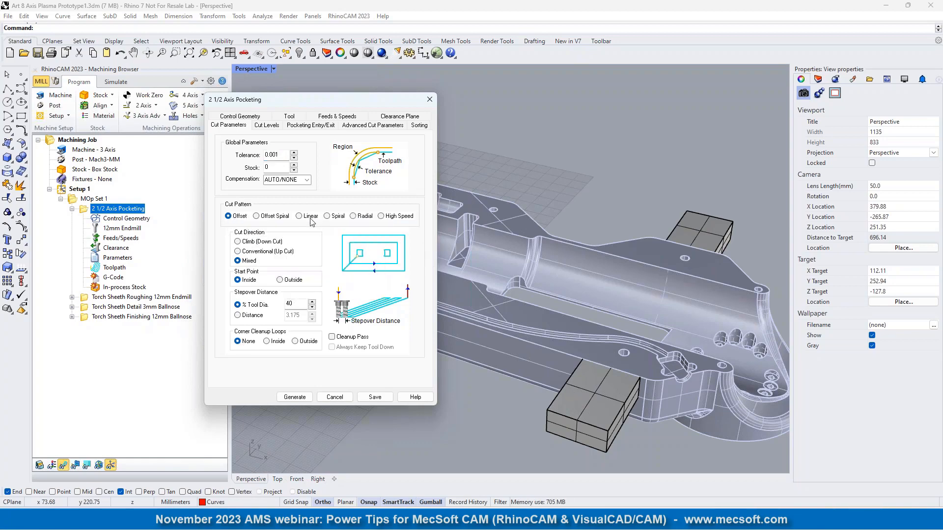
click(299, 216)
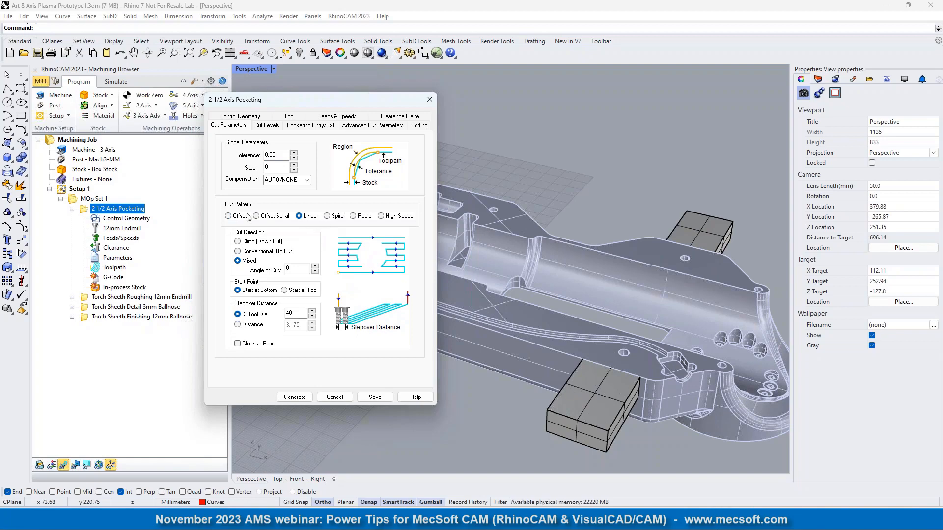
click(228, 216)
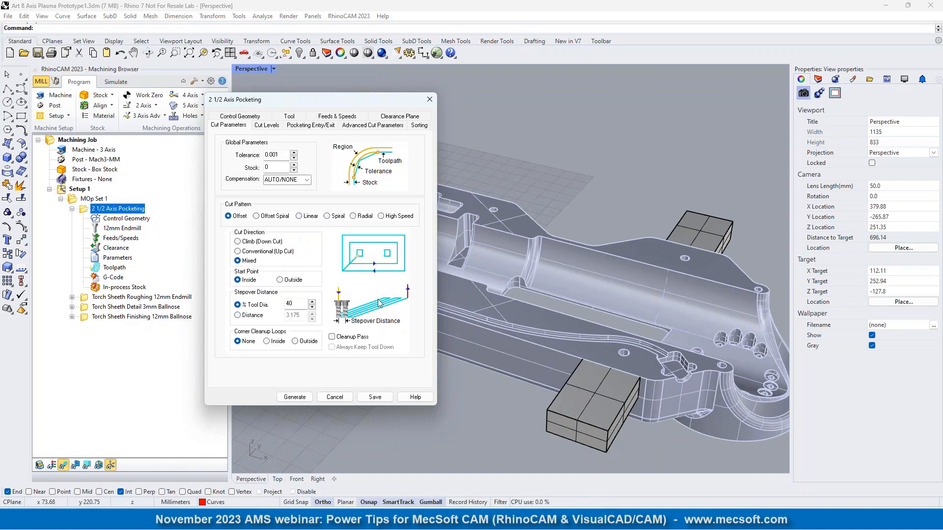
click(257, 216)
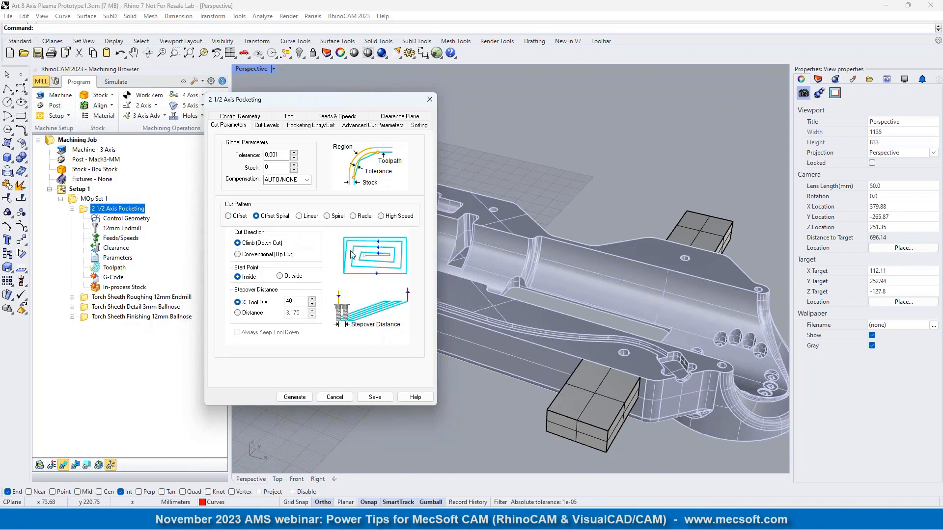
click(327, 216)
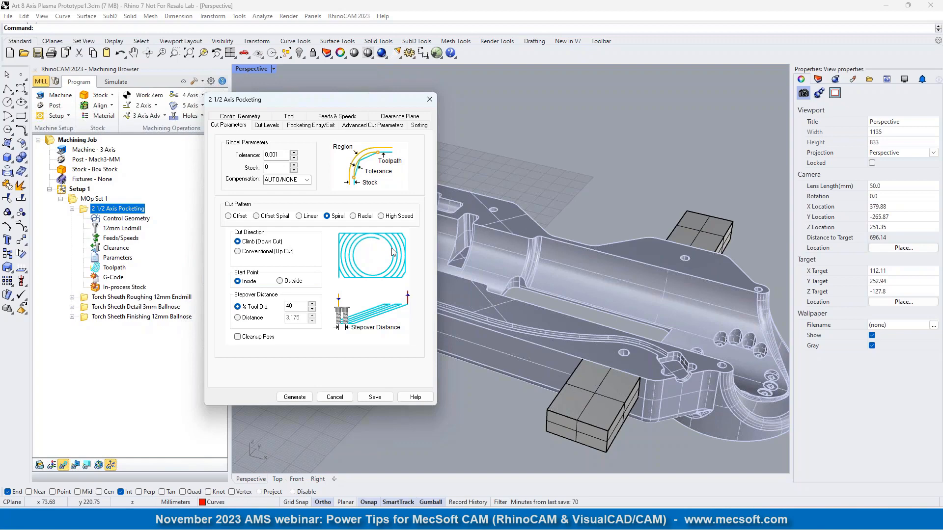
click(269, 220)
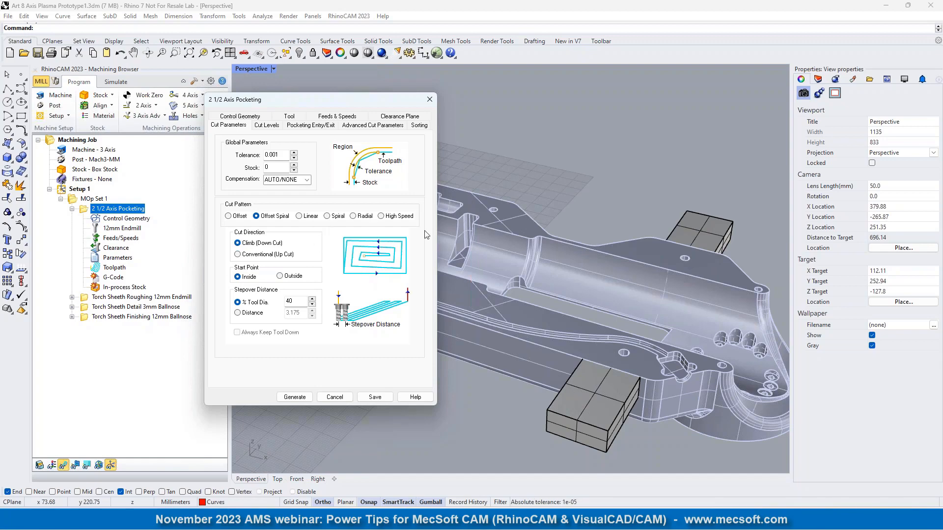
click(356, 216)
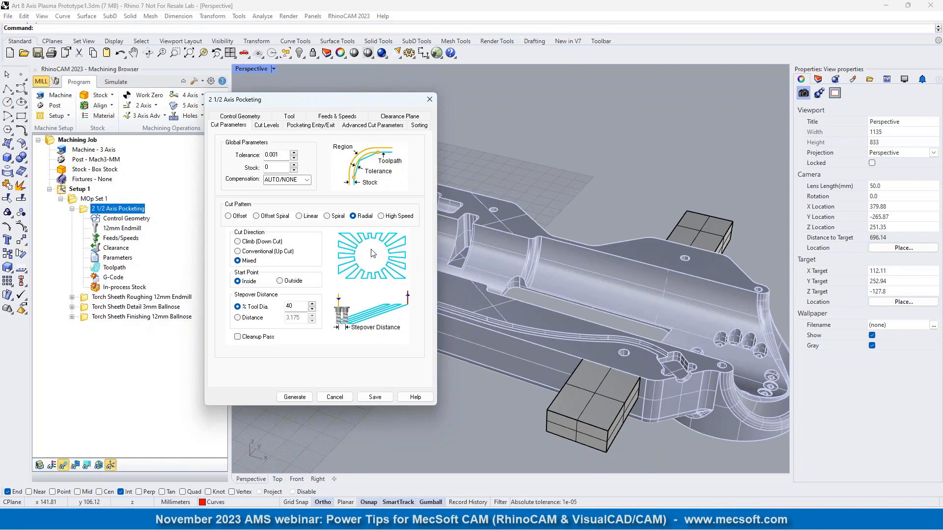
click(382, 217)
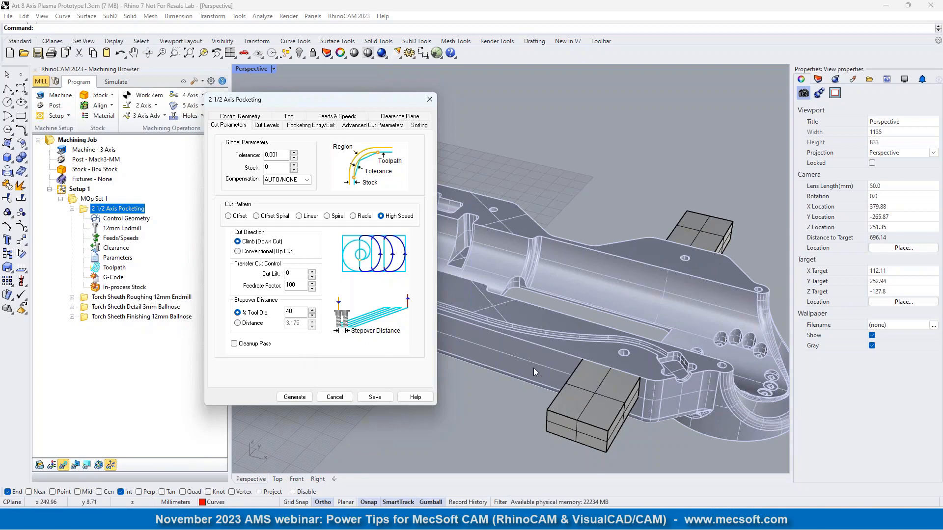
click(429, 104)
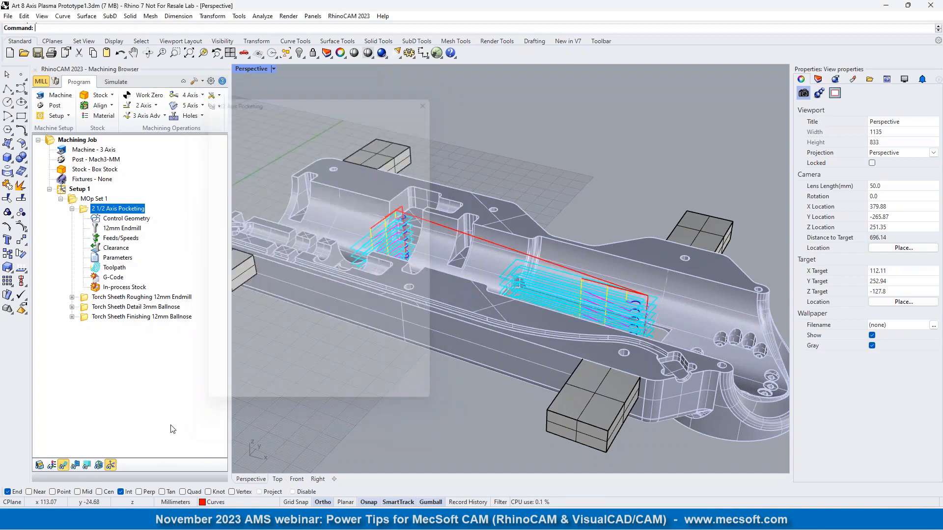
Step: Review the Intol and Outtol cut parameters of the Torch Sheeth Finishing 12mm Ballnose operation, and close its settings without saving
click(87, 299)
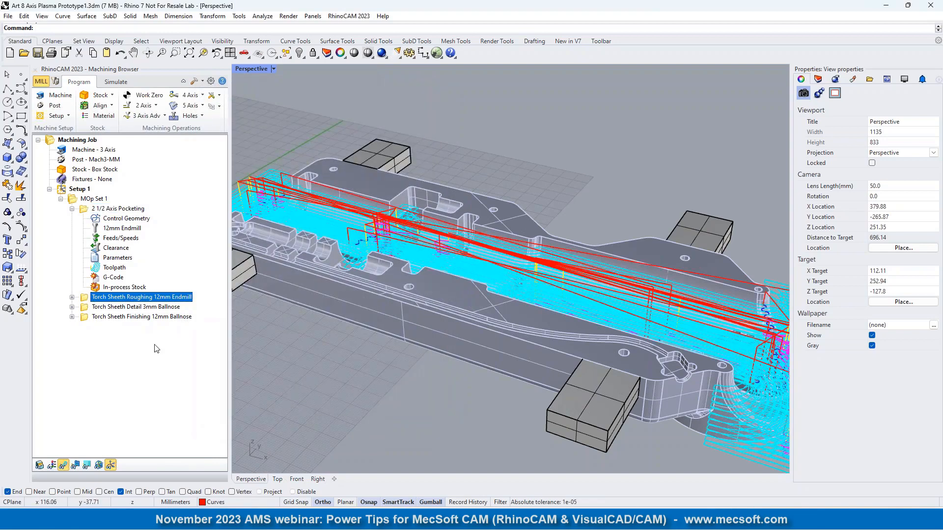
click(86, 318)
double_click(86, 318)
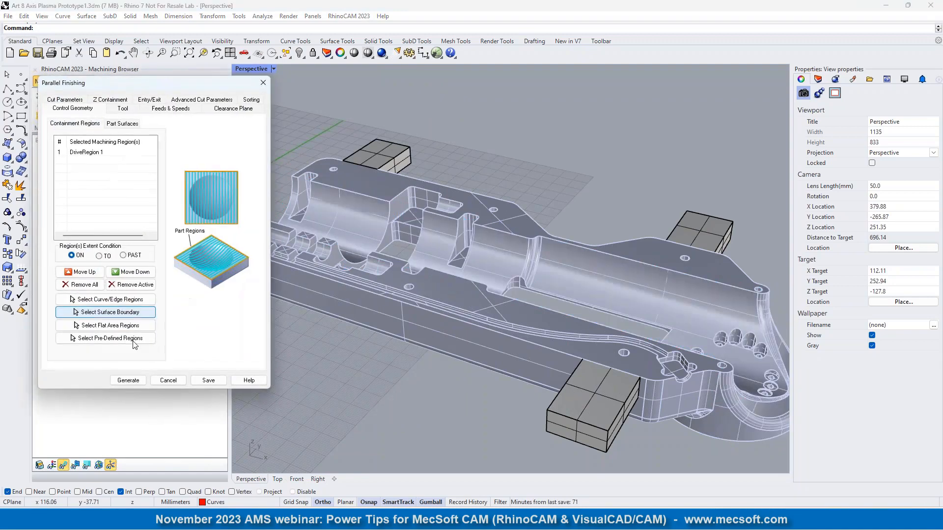
drag(178, 81, 249, 118)
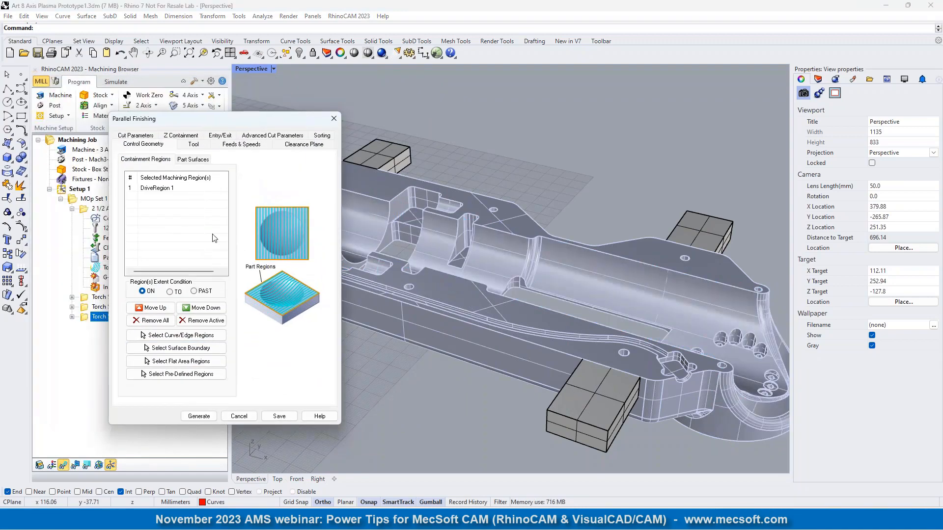
click(134, 138)
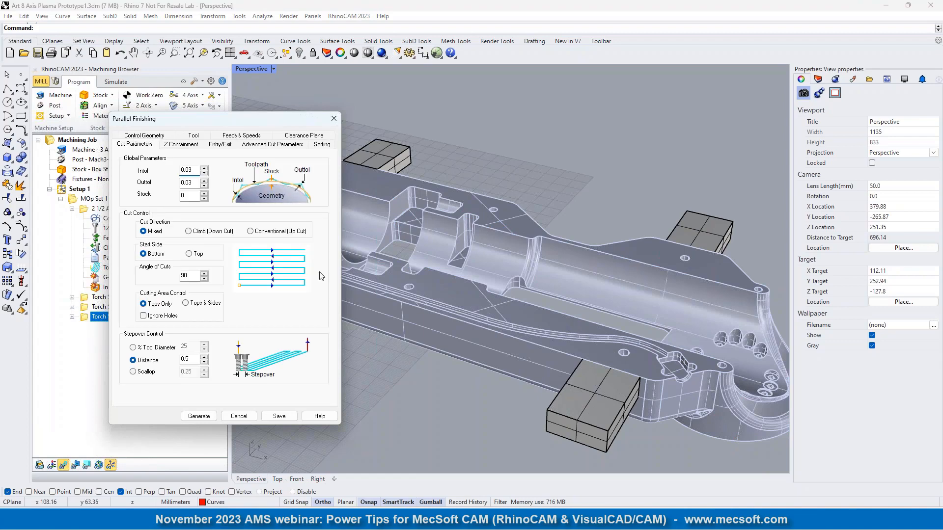
drag(243, 126, 427, 136)
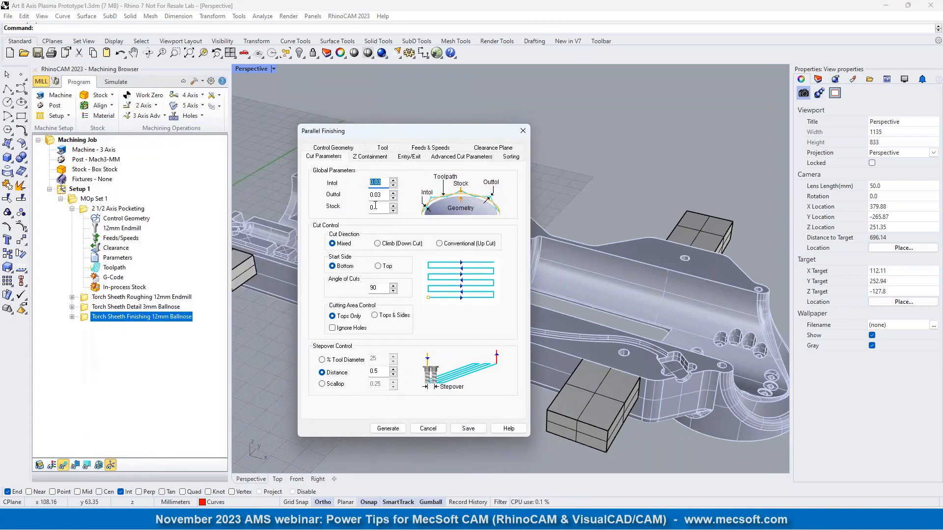
key(Tab)
mouse_move(386, 196)
key(shift+Tab)
click(524, 131)
Step: Examine the density of the finishing toolpath's parallel passes around the rounded end of the part and the nearby holes
scroll(782, 331, up, 2)
shift+right_drag(782, 331, 473, 311)
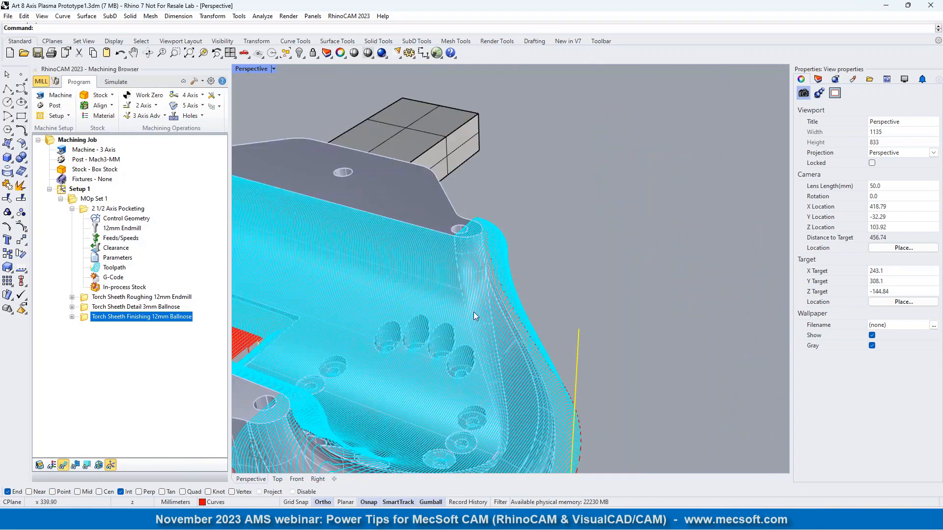
scroll(493, 280, up, 2)
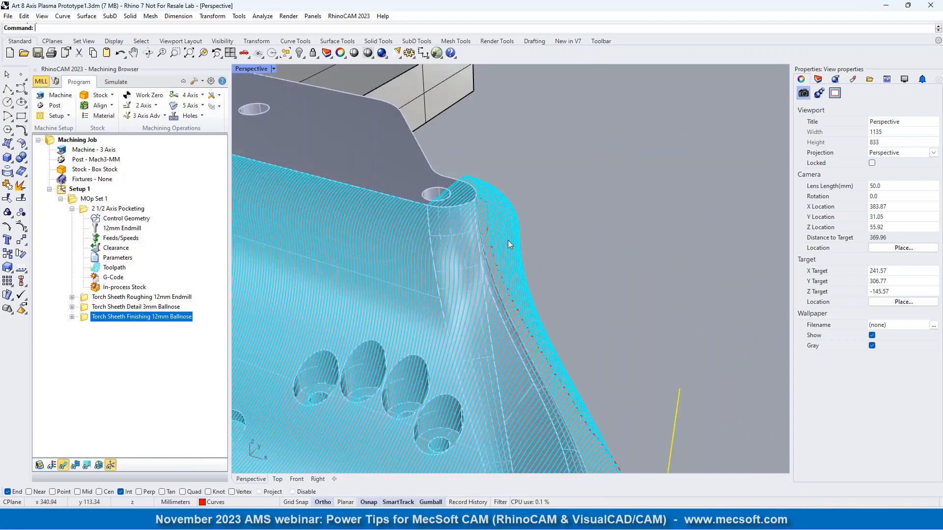
scroll(509, 241, down, 2)
scroll(609, 324, down, 4)
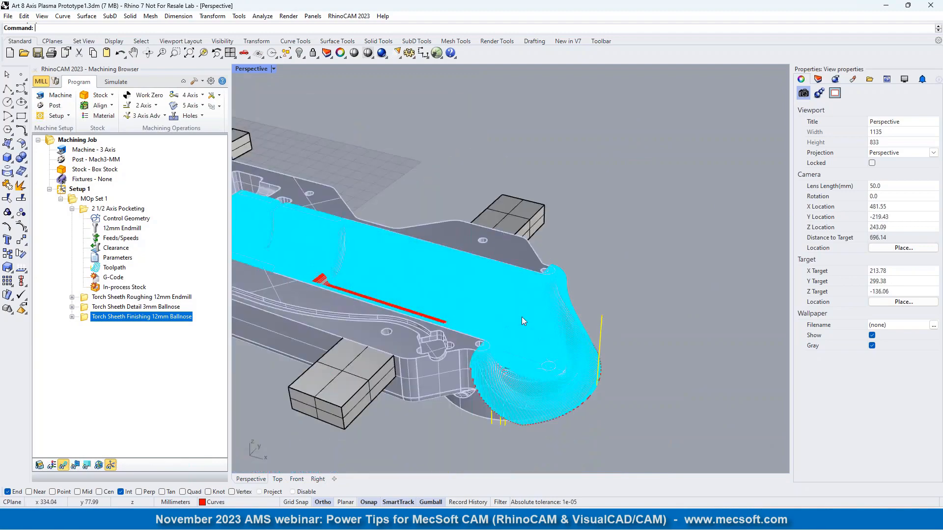
scroll(520, 320, up, 6)
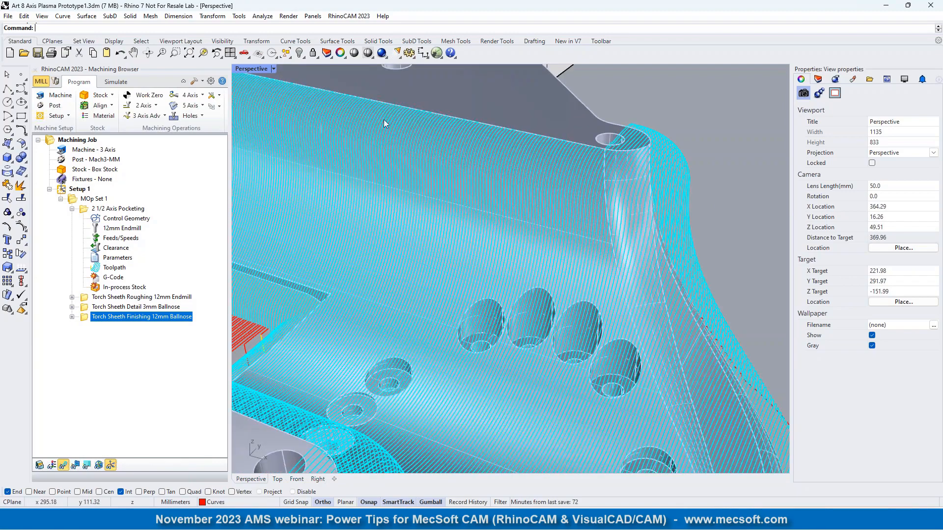
scroll(558, 239, down, 4)
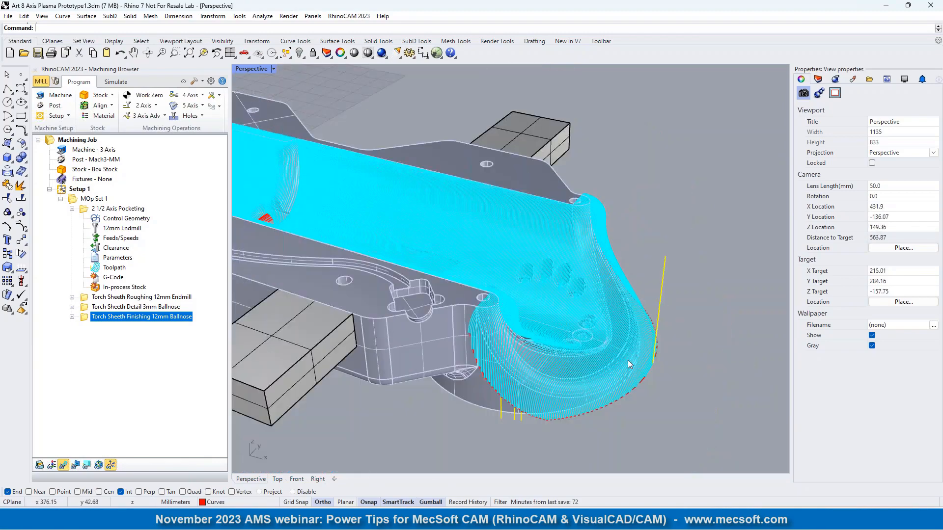
Step: Inspect the 2 1/2 Axis Pocketing toolpath on the part, list its motions and preview the tool at GOTO line 14
click(87, 209)
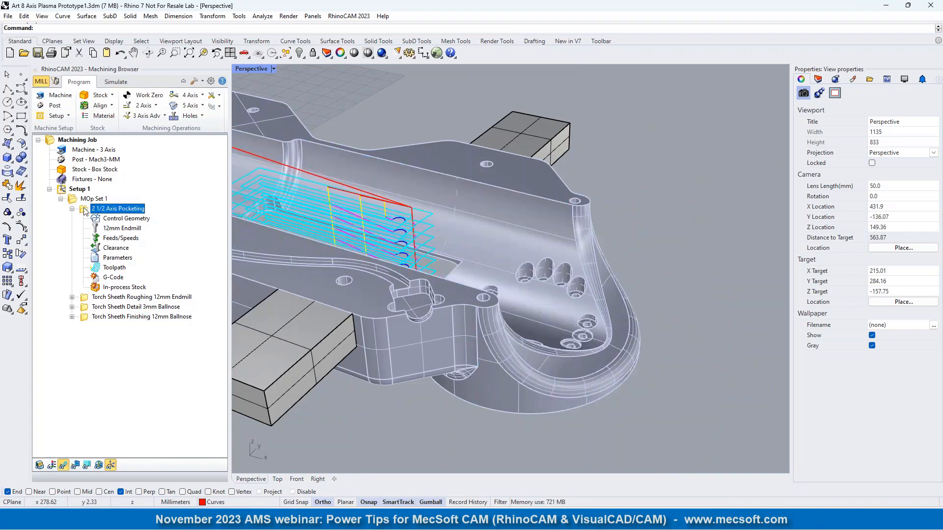
scroll(405, 225, up, 4)
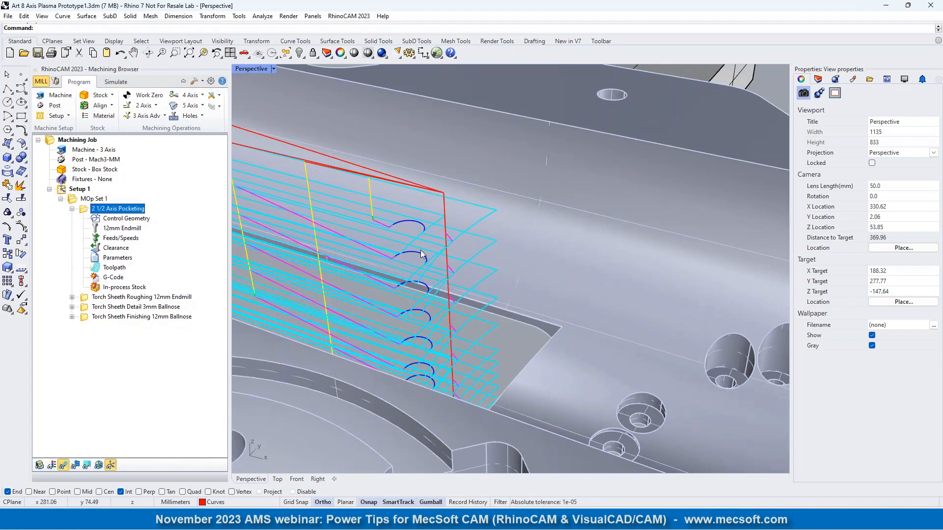
scroll(417, 214, down, 2)
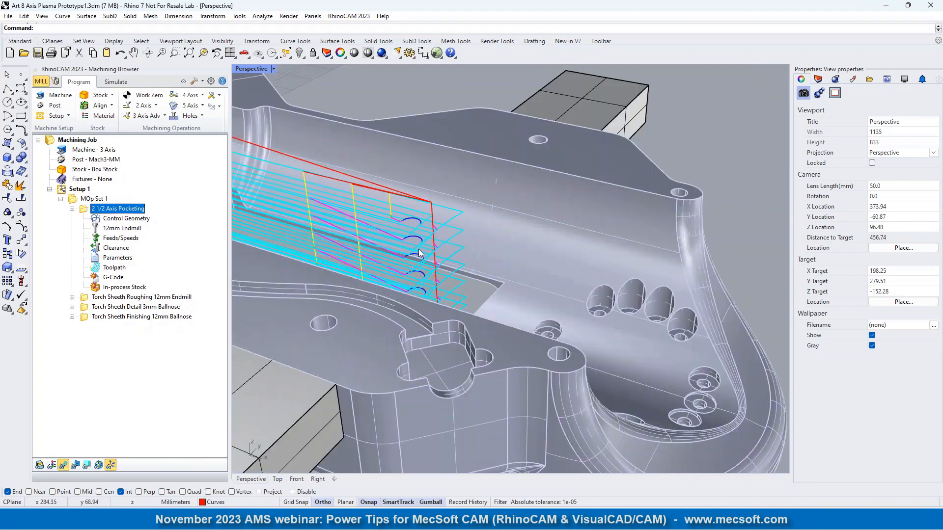
scroll(477, 241, down, 4)
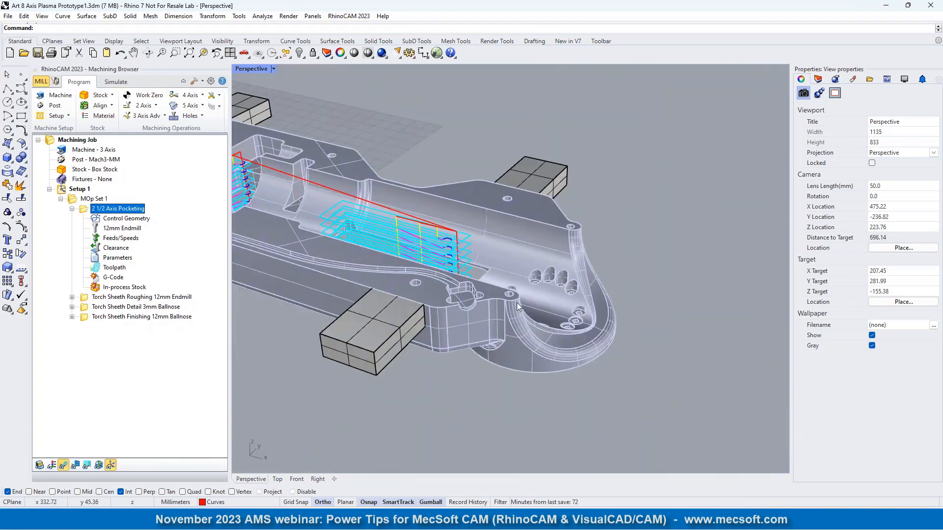
scroll(629, 344, down, 4)
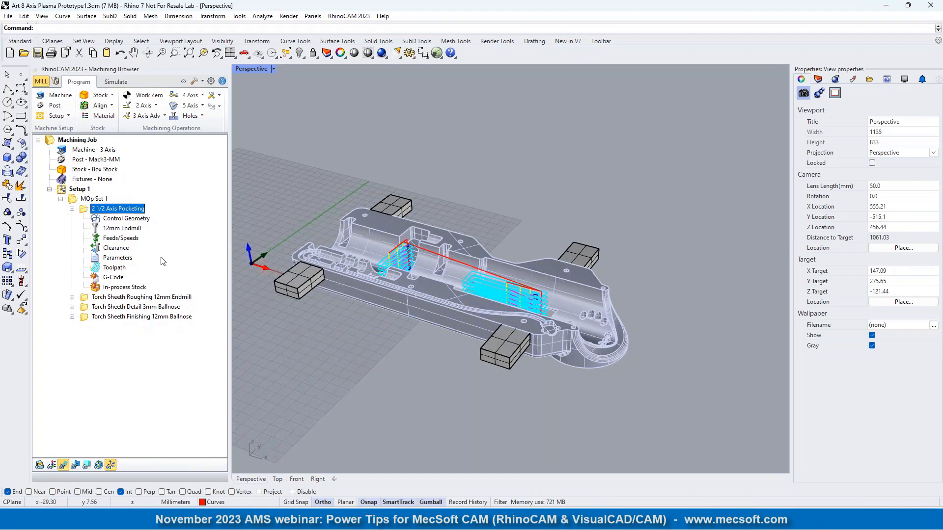
double_click(95, 270)
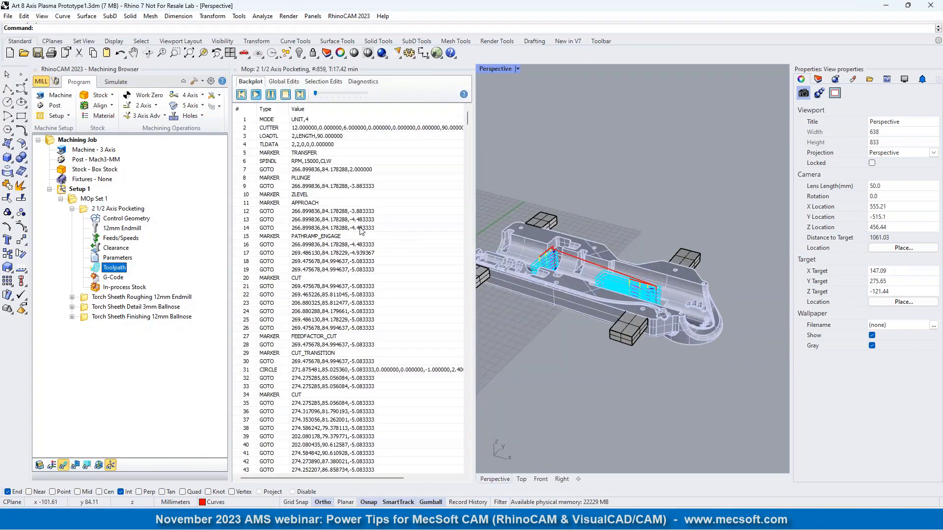
click(360, 229)
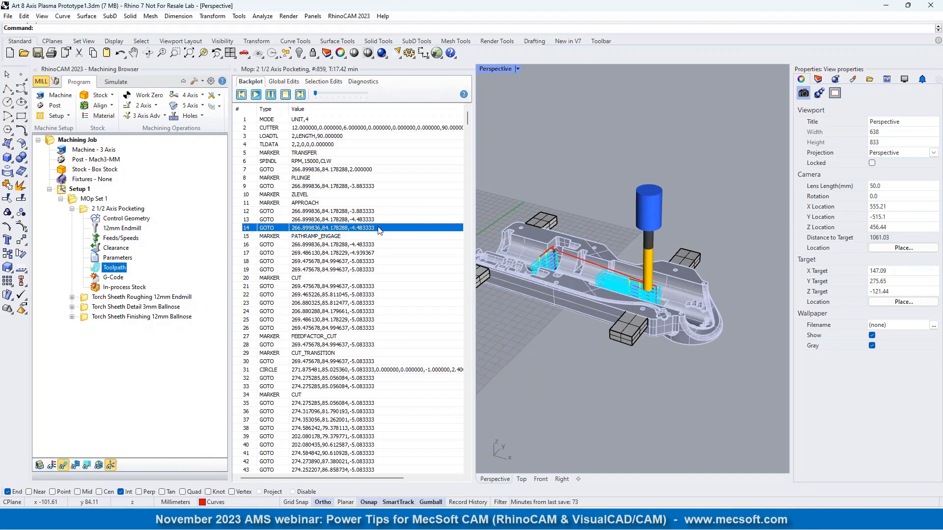
Step: Open the Mach3-MM post-processor for editing, check the motion coordinates' number of decimal places, and exit without saving
click(54, 107)
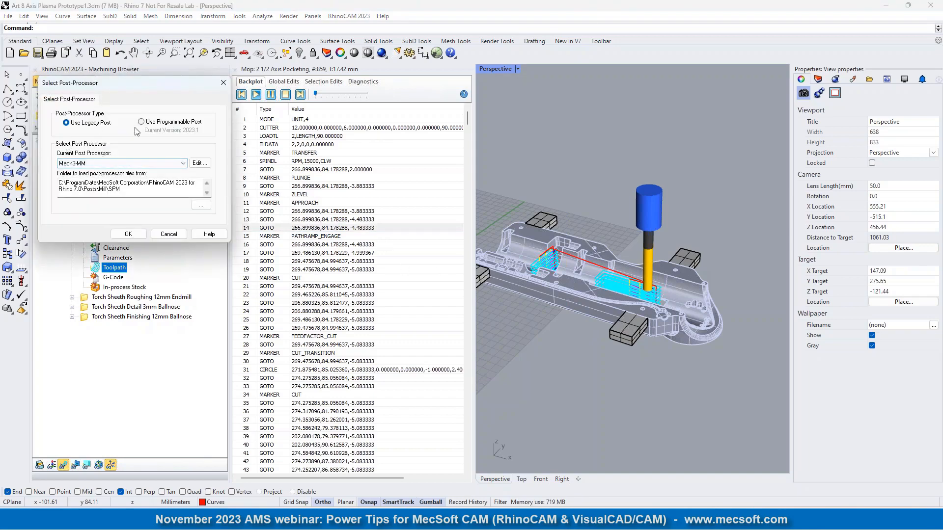
click(199, 162)
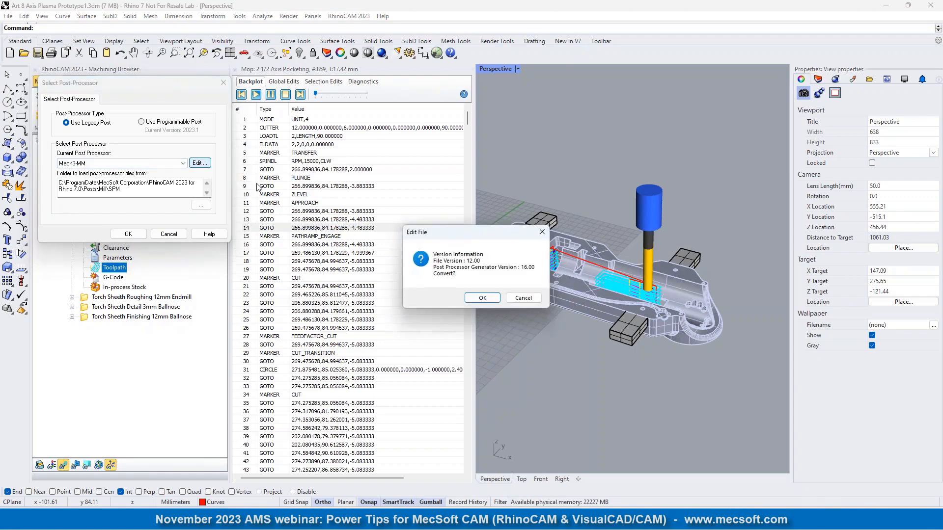
click(483, 299)
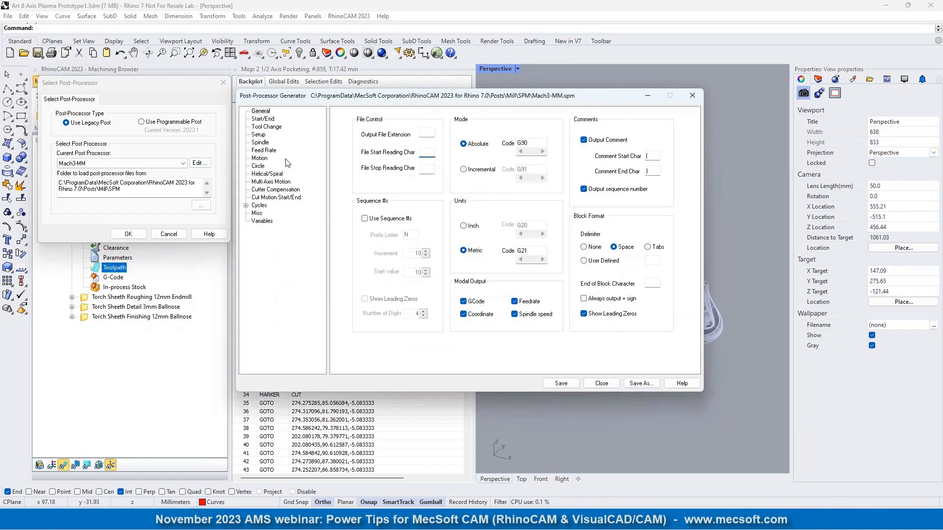
click(259, 159)
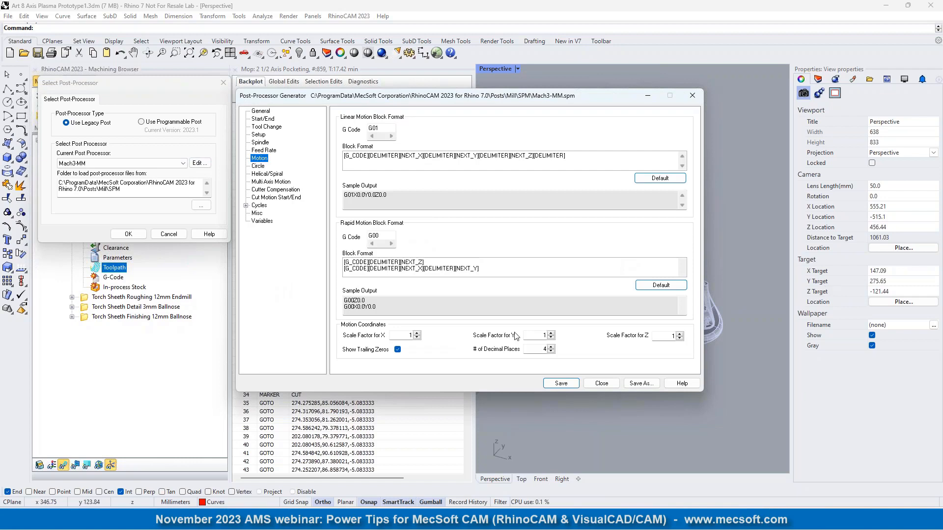
double_click(542, 349)
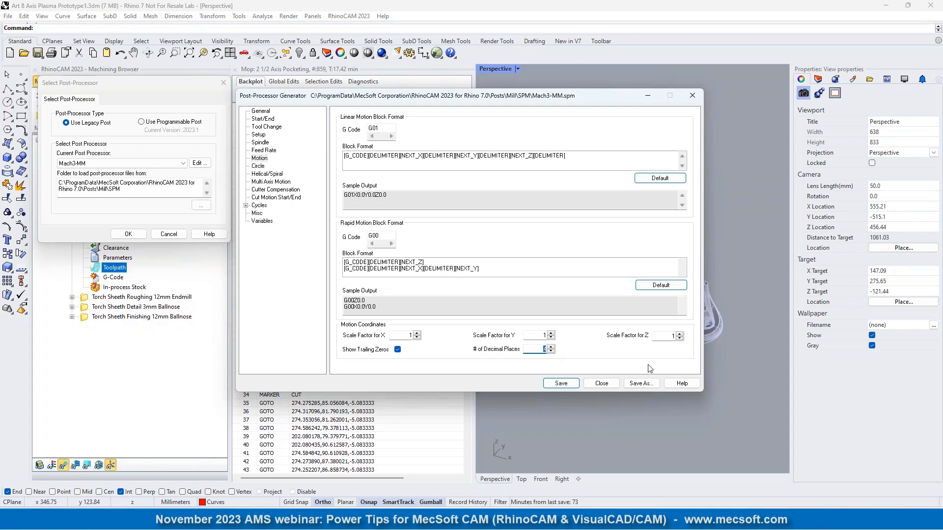
click(606, 386)
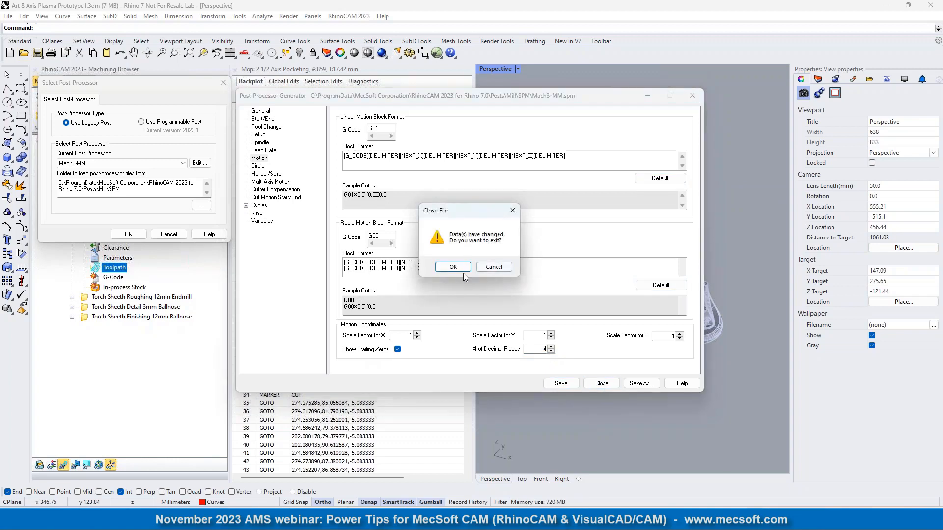
click(453, 267)
click(169, 234)
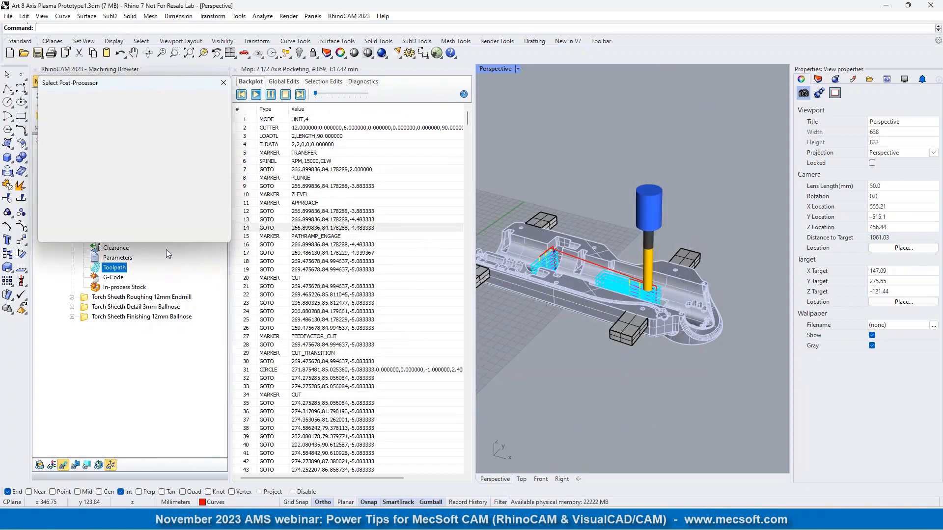
Step: Post the 2 1/2 Axis Pocketing operation to an .nc file with the Mach3-MM post-processor
click(119, 209)
right_click(122, 210)
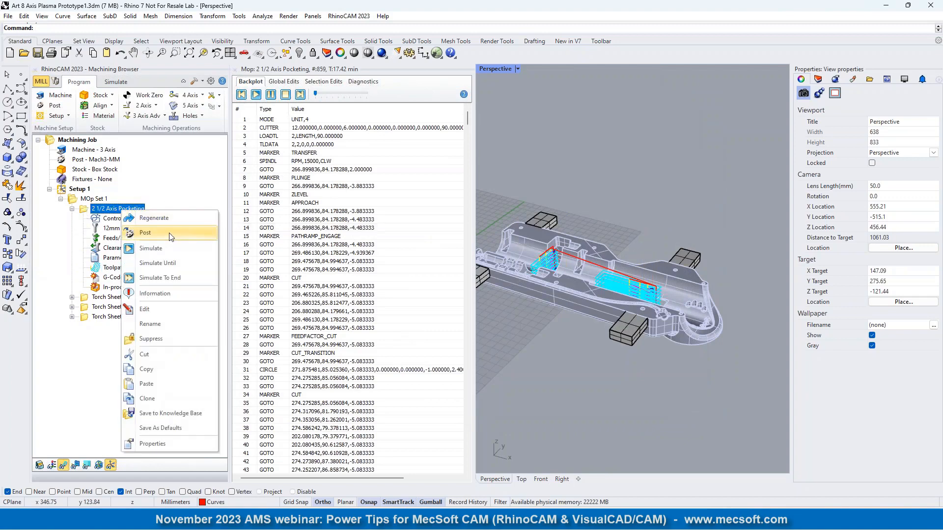
click(170, 240)
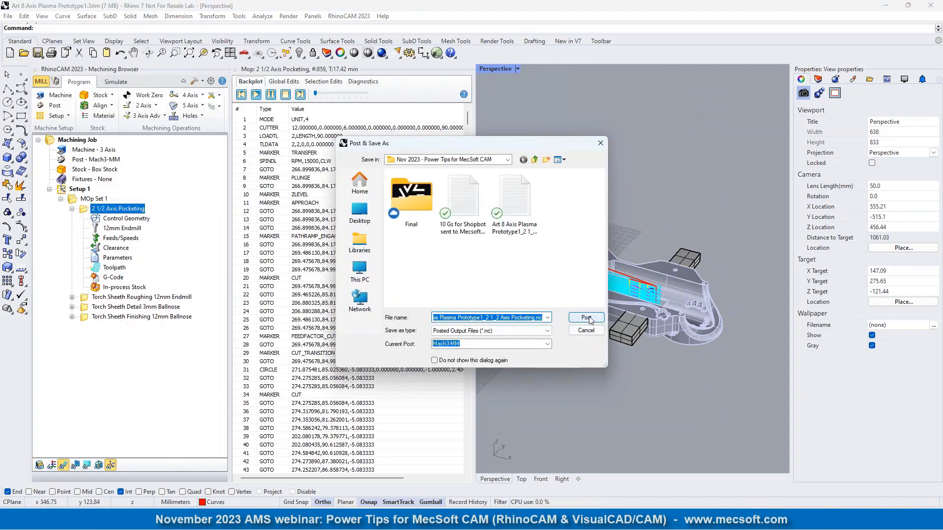
click(589, 318)
click(514, 259)
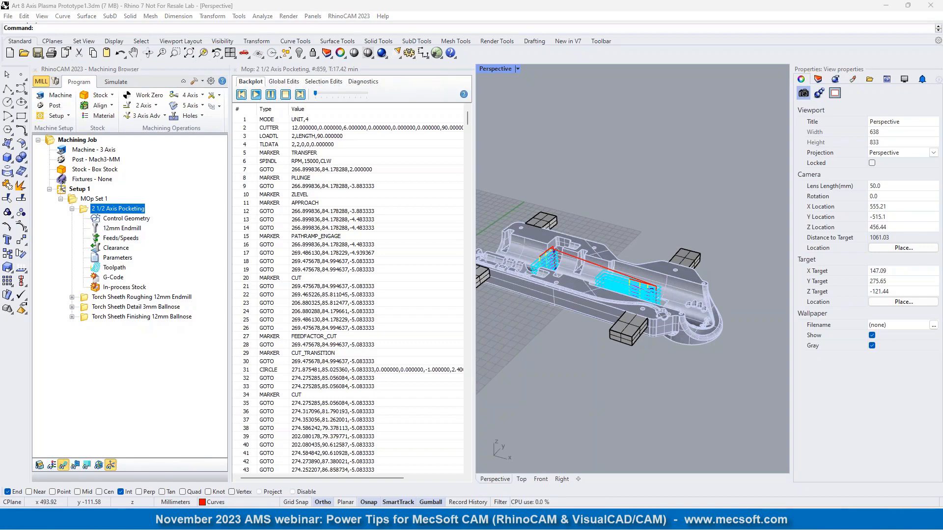
Step: Place the posted G-code beside the toolpath listing, check the decimal digits of a Y coordinate, and close the file
drag(746, 143, 605, 122)
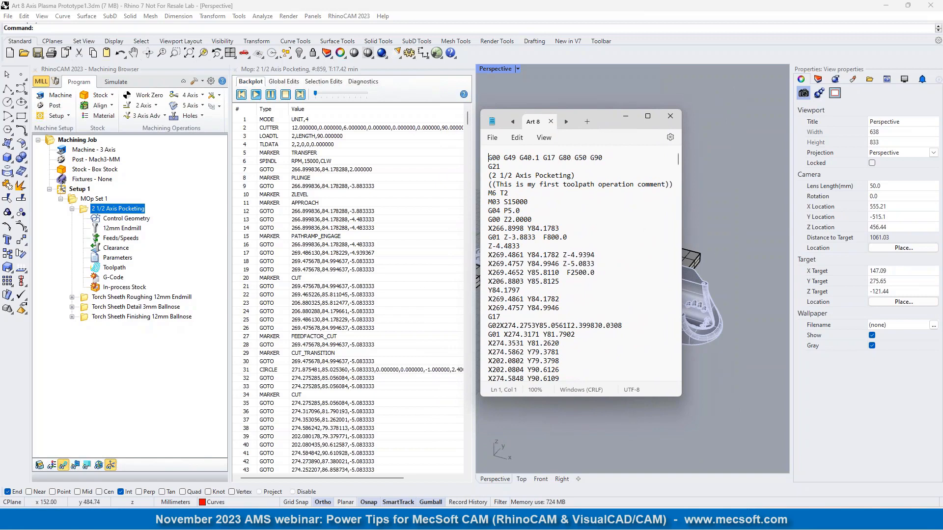
drag(582, 396, 582, 440)
drag(596, 110, 596, 69)
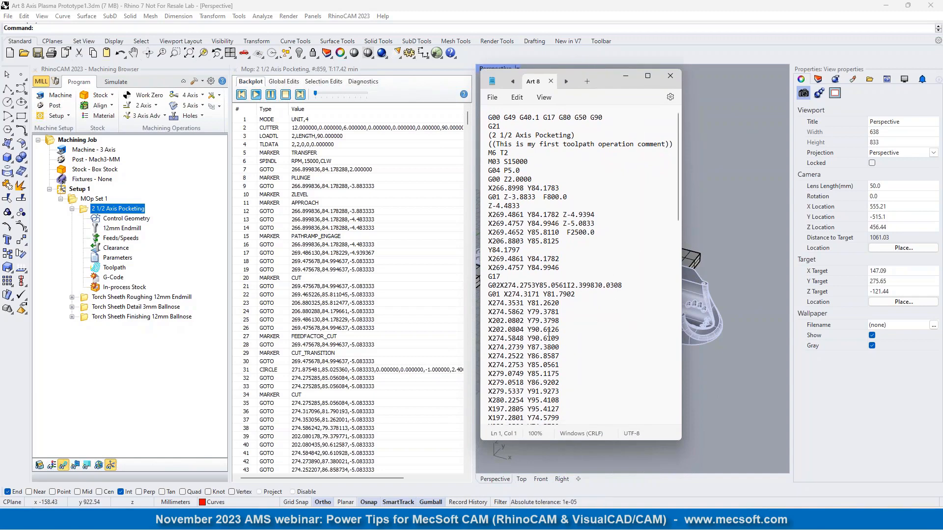
drag(543, 330, 561, 330)
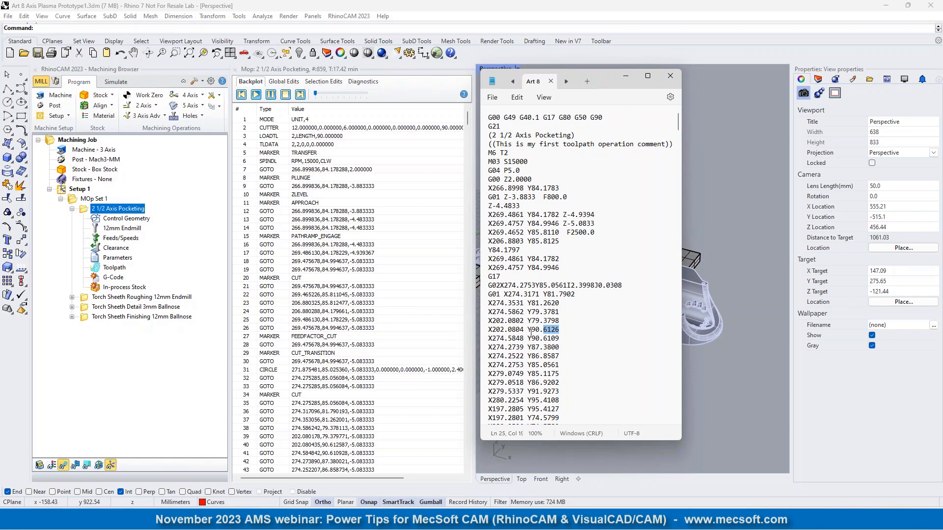
click(671, 76)
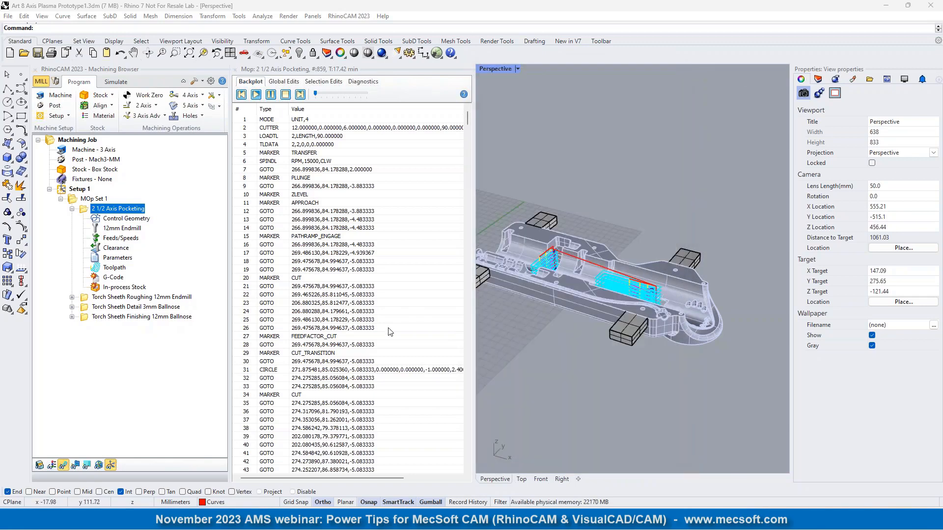
Step: Close the toolpath listing and inspect the Torch Sheeth Detail 3mm Ballnose toolpath in the part's small pockets
click(235, 69)
click(86, 298)
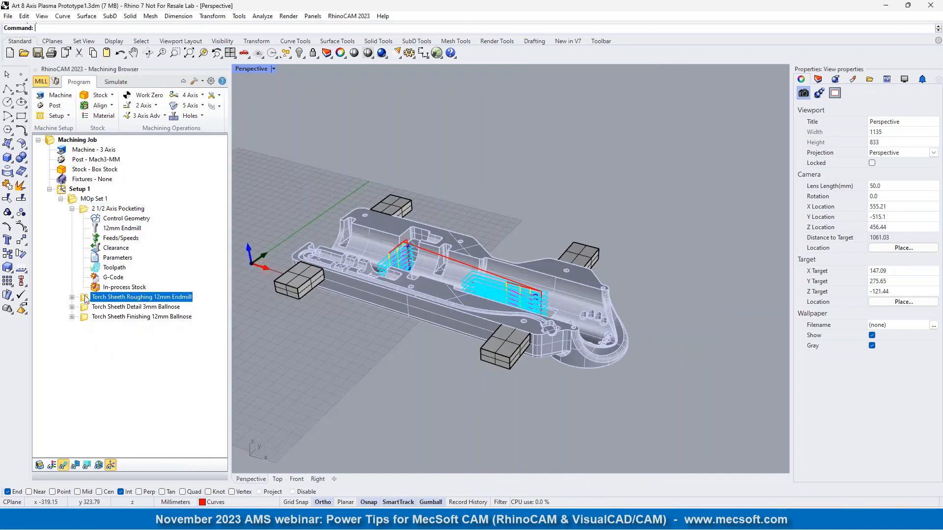
click(90, 309)
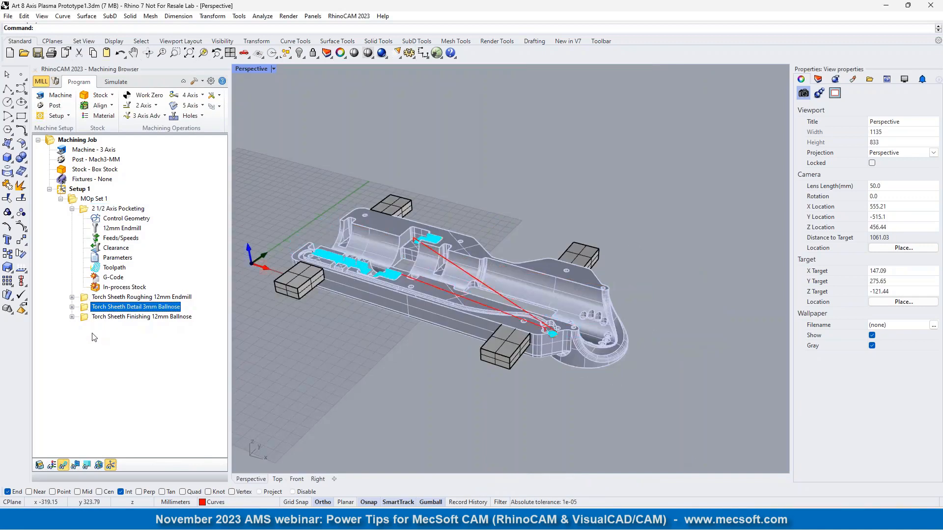
scroll(445, 222, up, 10)
scroll(558, 249, down, 4)
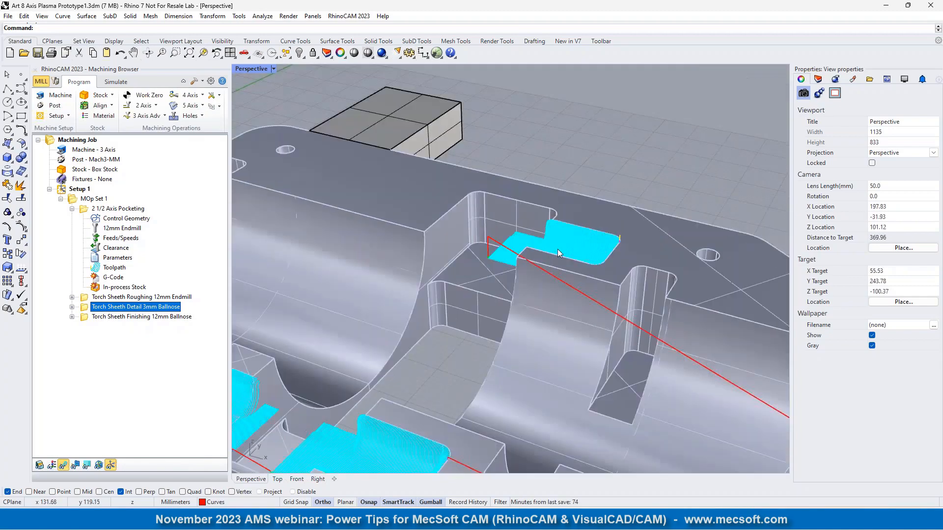
scroll(558, 249, down, 4)
scroll(417, 397, up, 3)
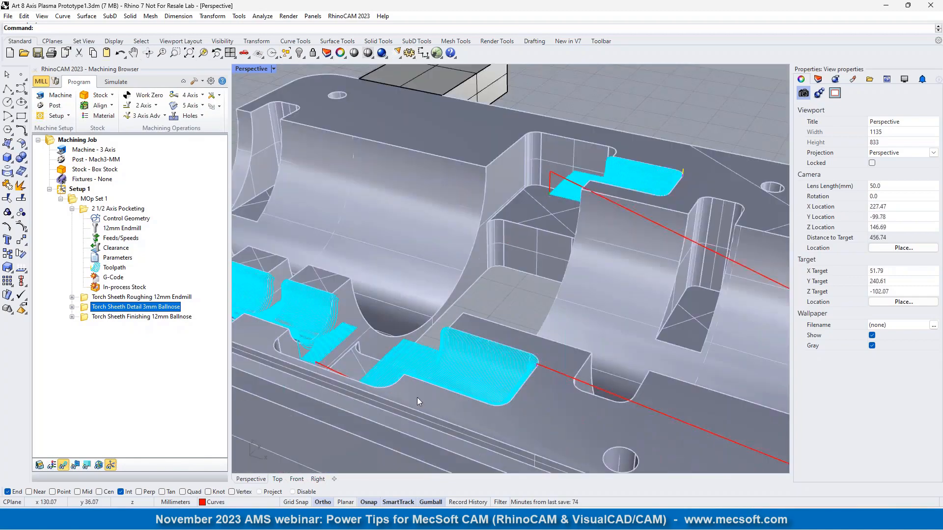
Step: Set Intol and Outtol to 0.01 in the Torch Sheeth Detail 3mm Ballnose operation's cut parameters and regenerate its toolpath
scroll(417, 397, up, 3)
right_drag(500, 308, 536, 370)
scroll(532, 372, up, 3)
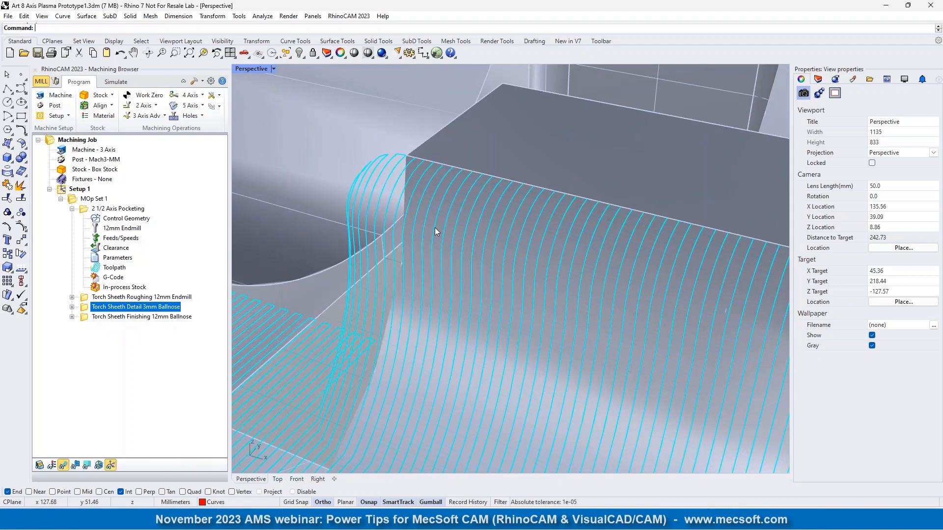
double_click(87, 308)
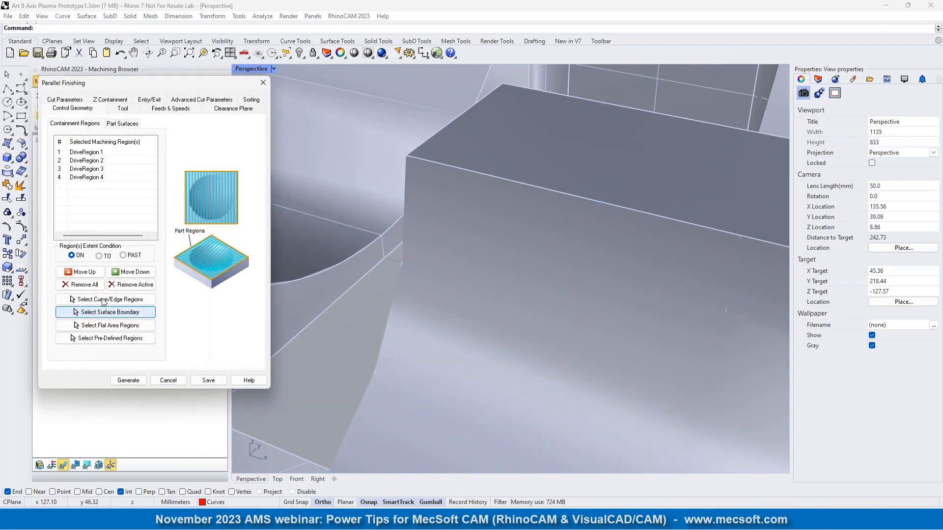
drag(145, 82, 201, 121)
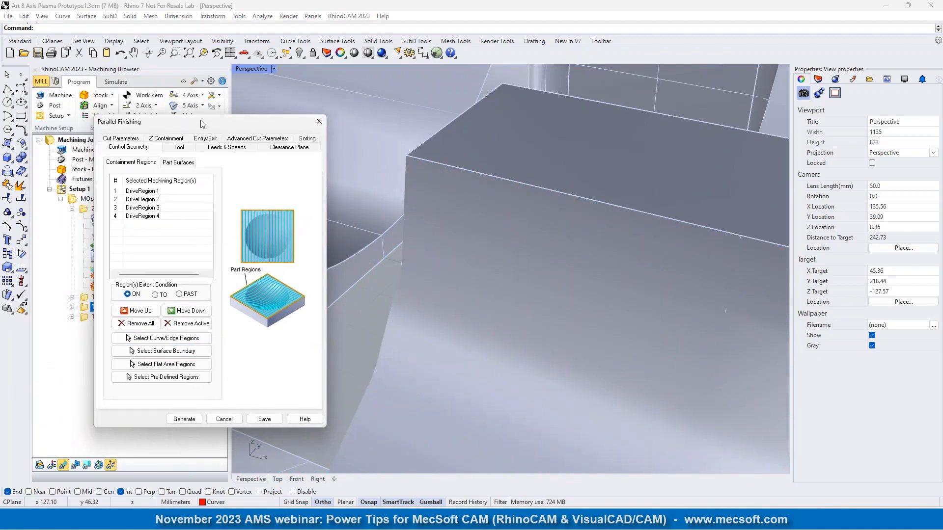
click(125, 139)
mouse_move(175, 173)
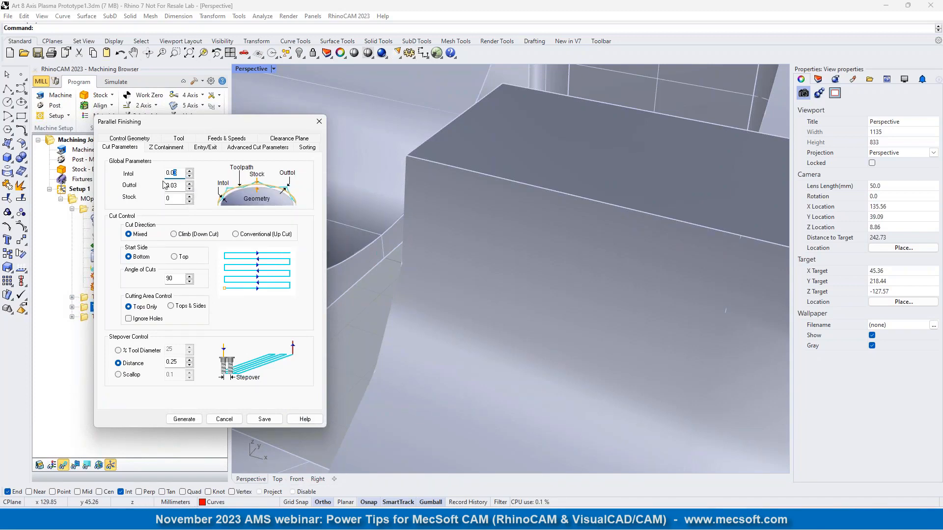
click(178, 173)
mouse_move(179, 174)
text(1)
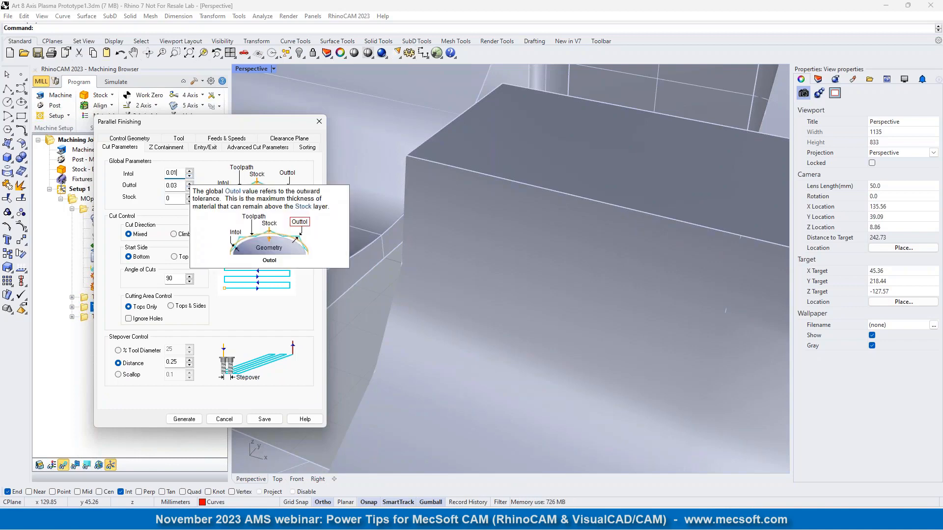
drag(172, 187, 179, 187)
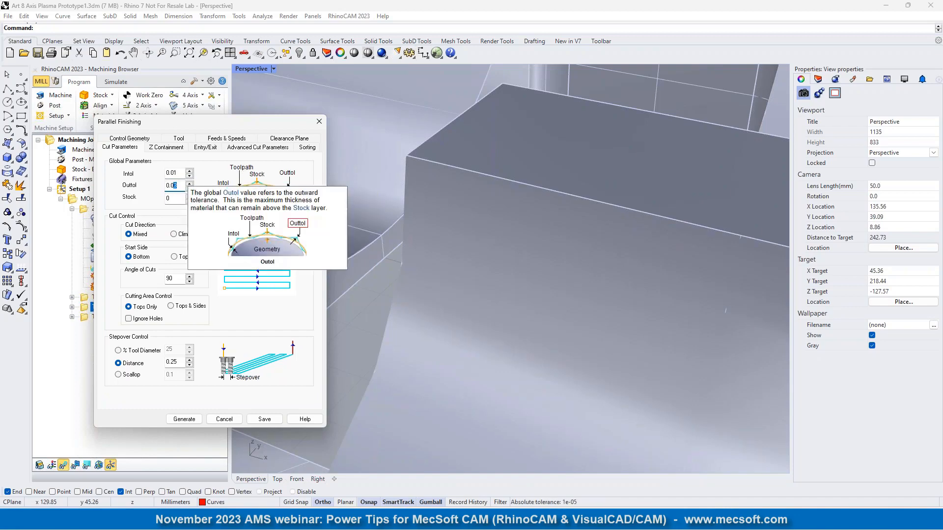
text(1)
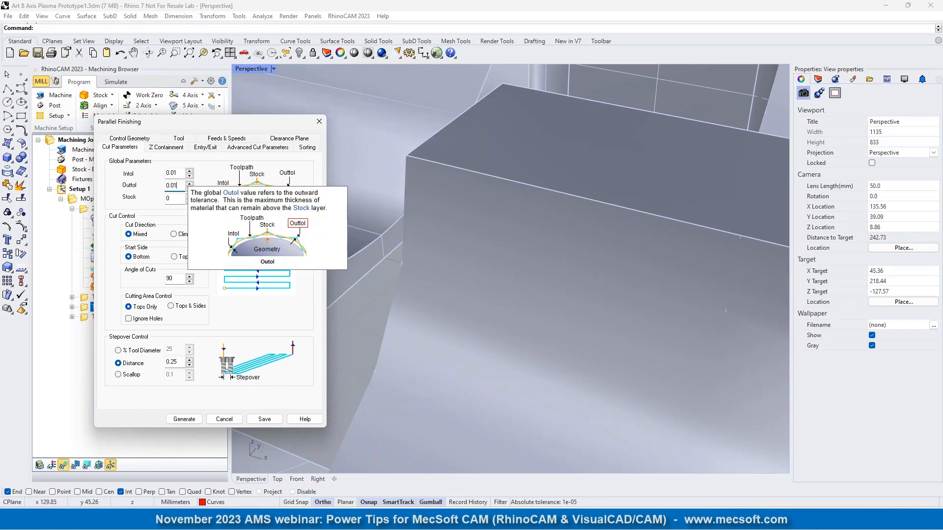
click(184, 419)
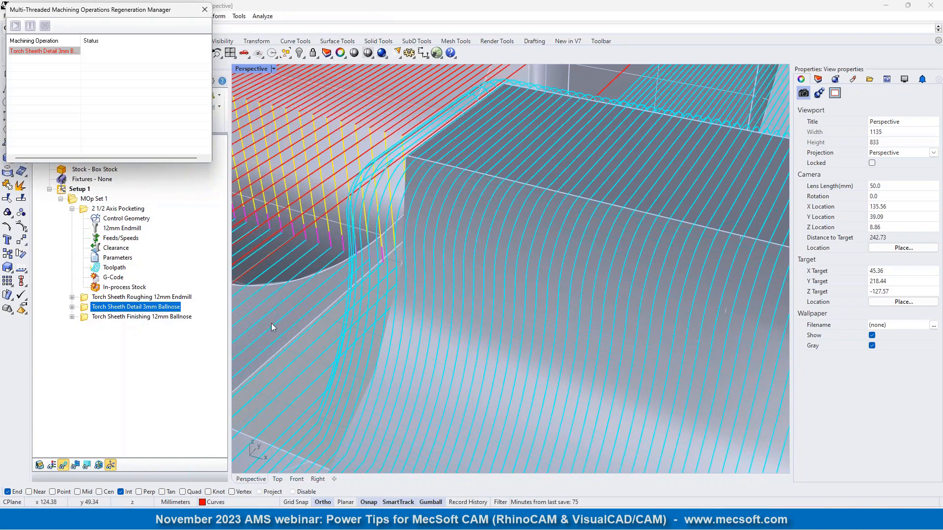
right_click(90, 309)
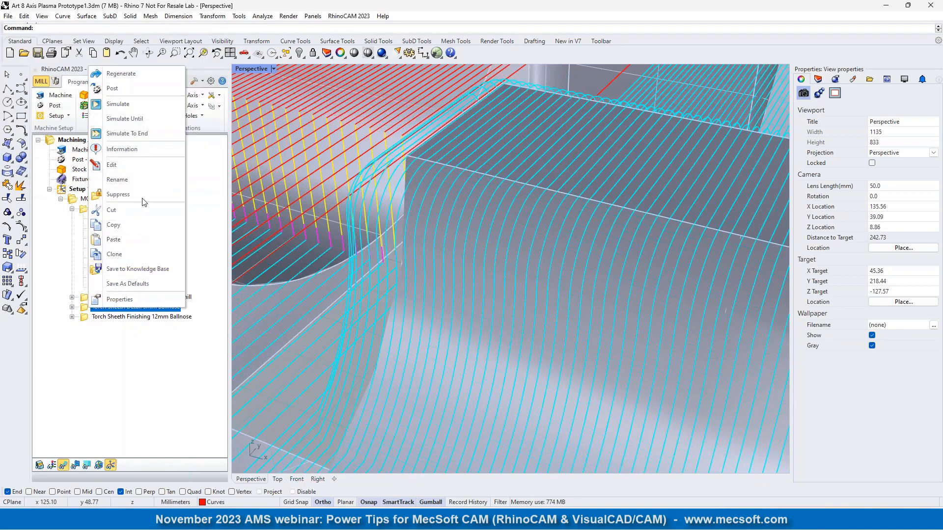
click(125, 90)
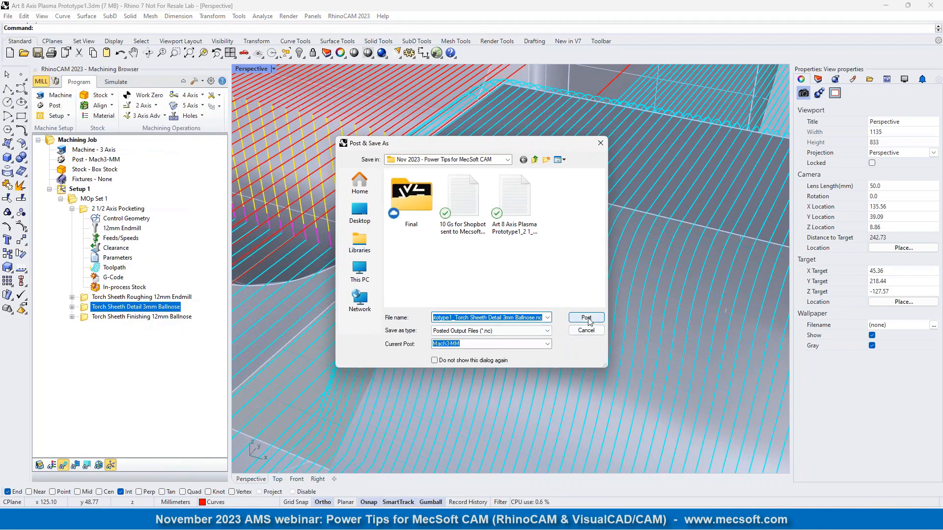
click(600, 144)
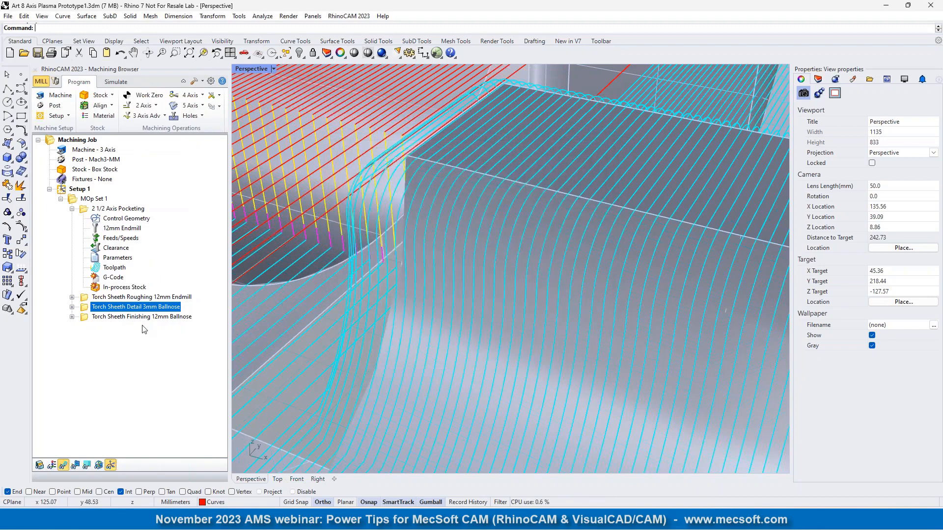
Step: Expand the Torch Sheeth Detail 3mm Ballnose operation and try to open its toolpath listing
click(72, 307)
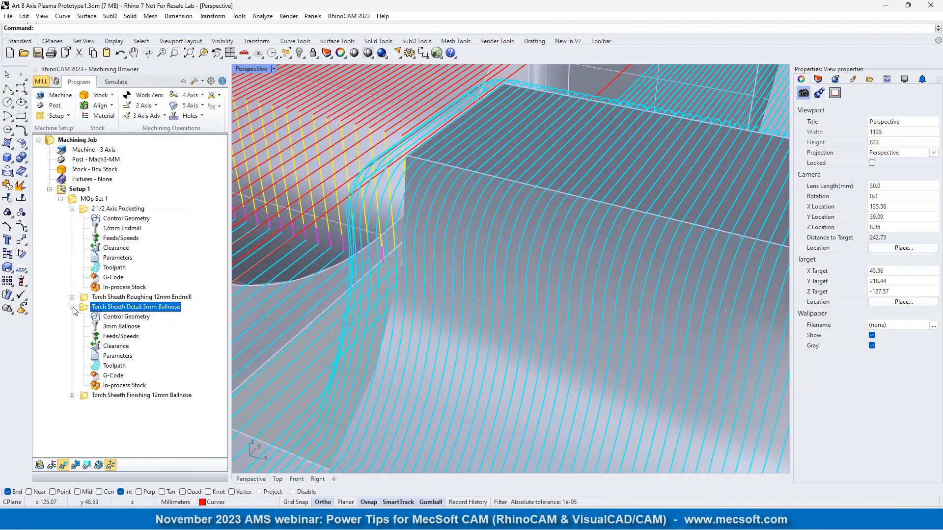
click(99, 367)
double_click(100, 369)
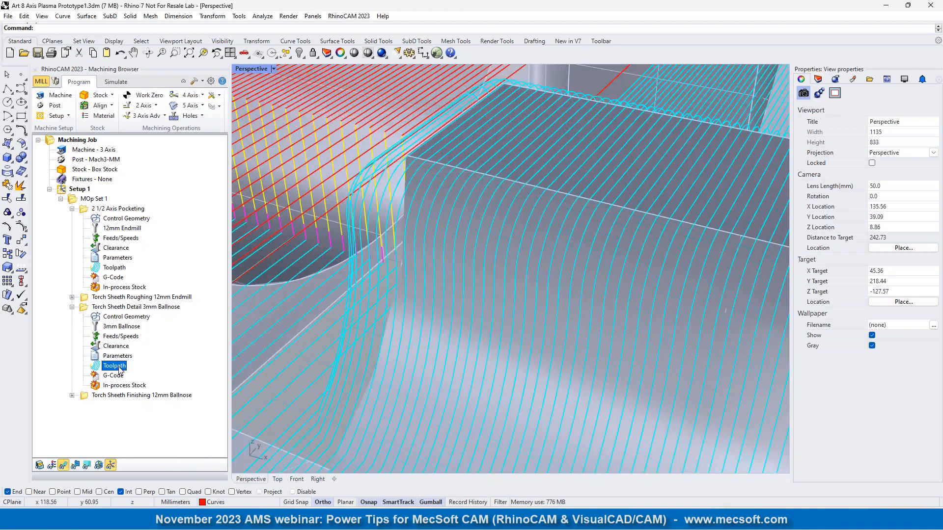
double_click(120, 368)
Step: Check the number of GOTOs and machining time in the detail operation's information at 0.01 tolerance, and close it
click(85, 309)
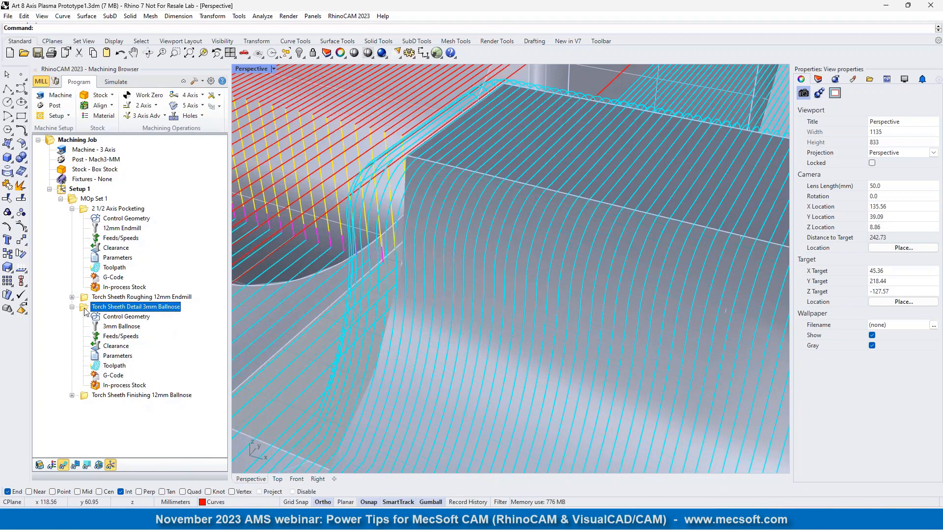
right_click(85, 310)
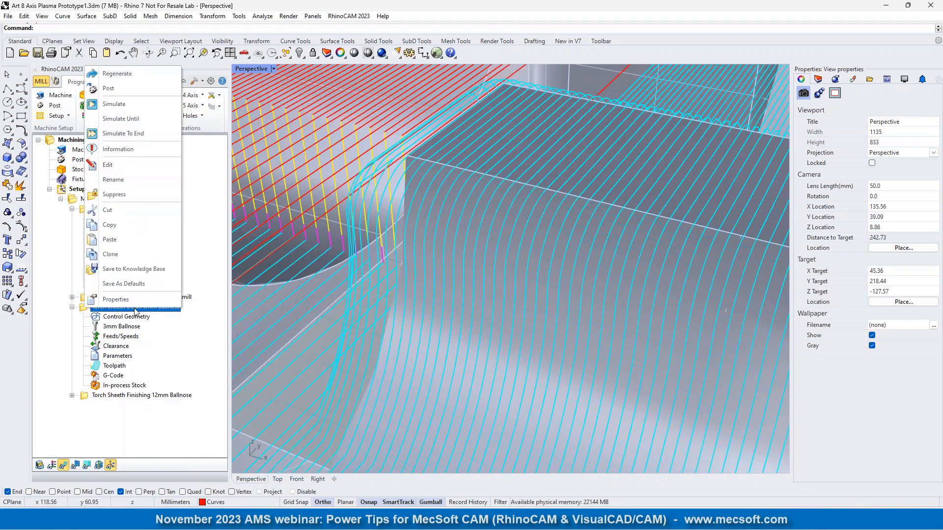
click(144, 152)
drag(194, 11, 394, 156)
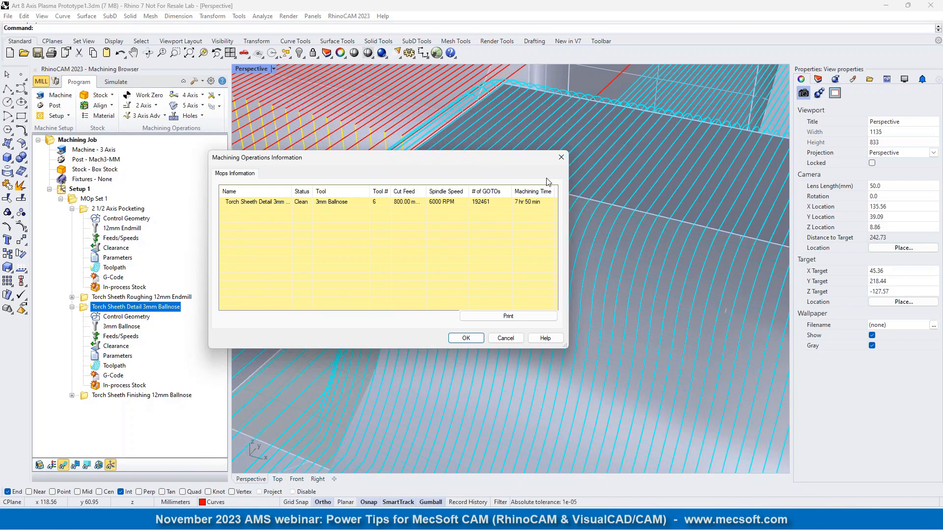
click(562, 158)
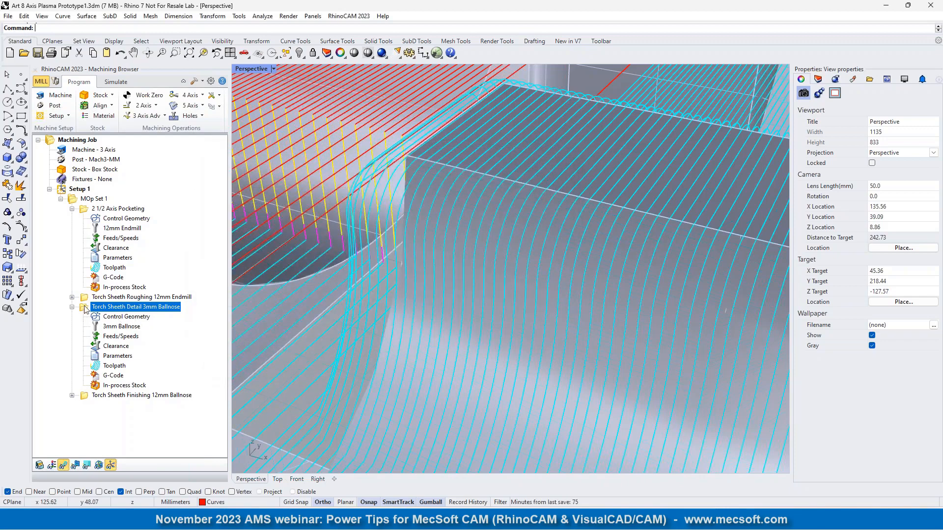
Step: Set the detail operation's Intol and Outtol to 0.1 and regenerate its toolpath
double_click(84, 308)
click(53, 99)
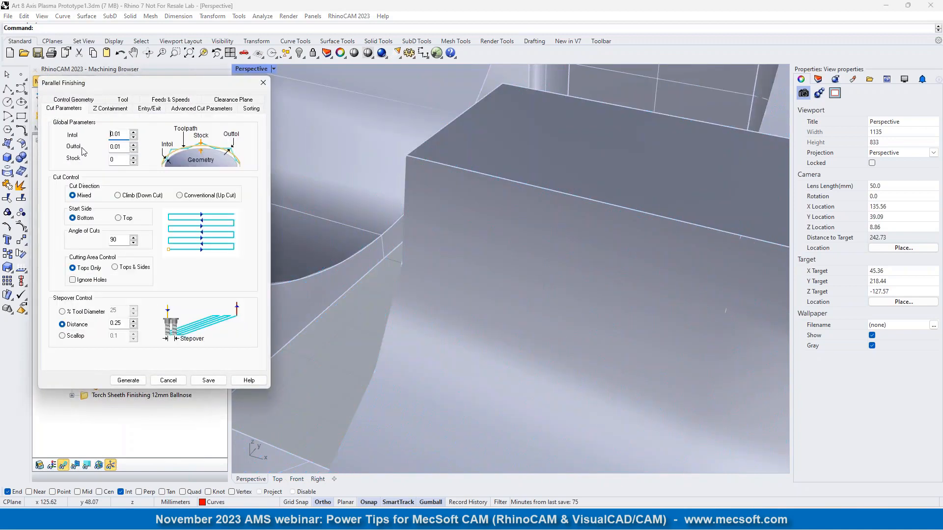
double_click(117, 136)
text(1)
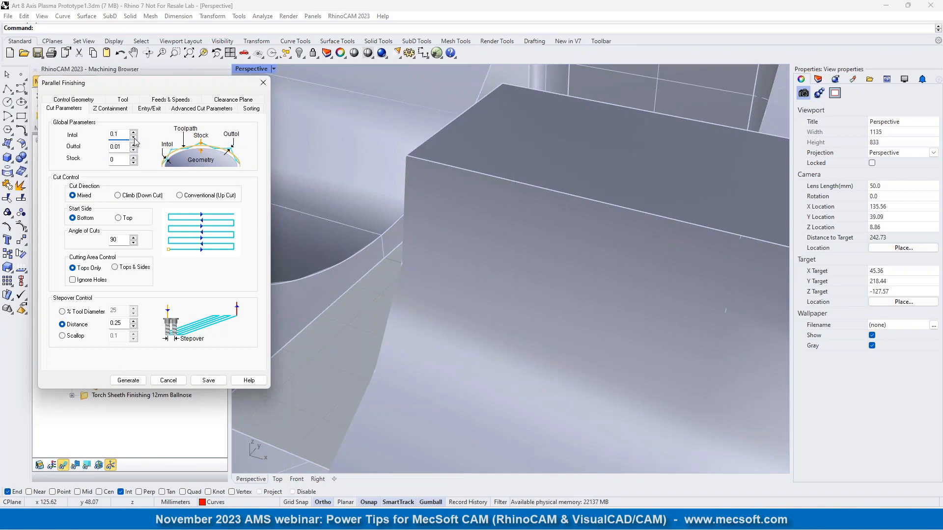
double_click(118, 146)
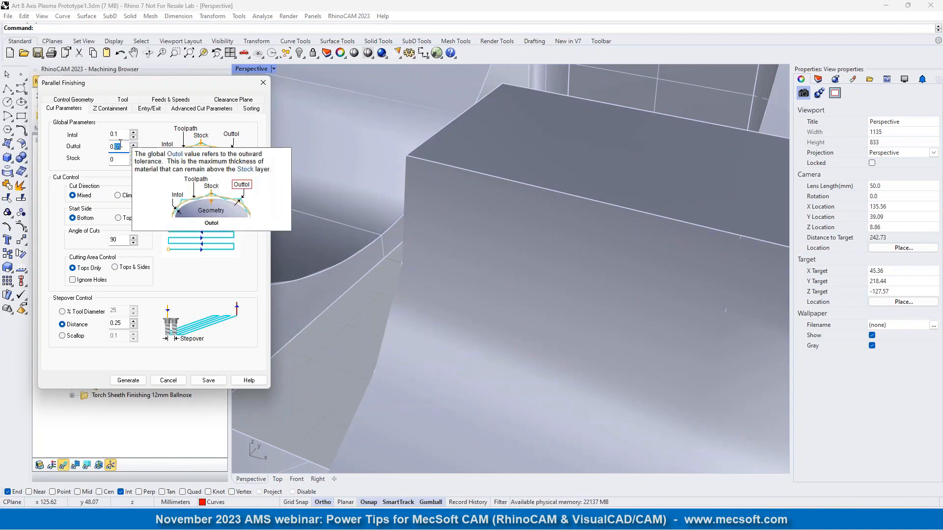
text(1)
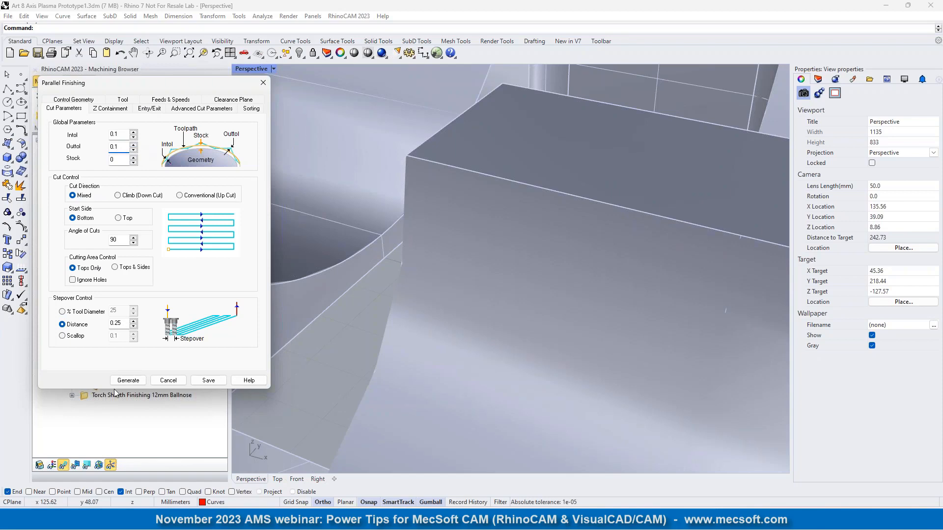
click(128, 382)
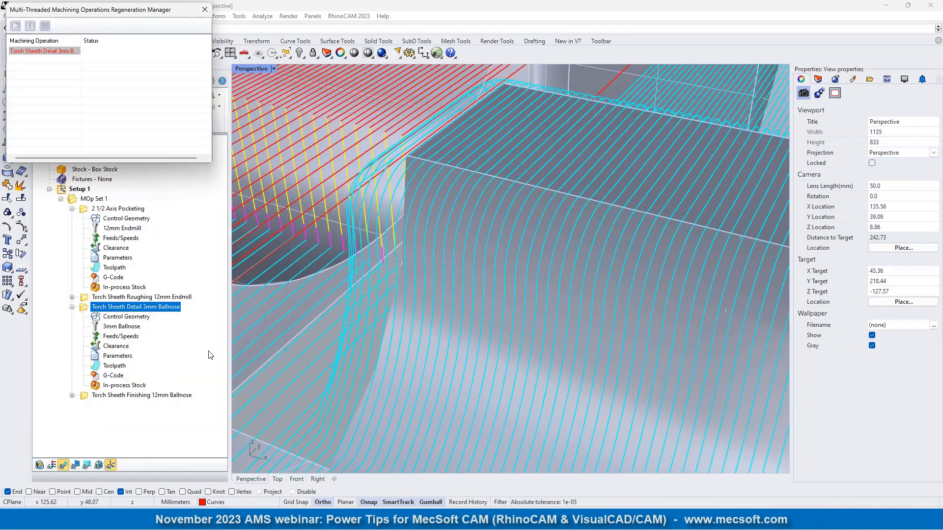
Step: Reopen the detail operation's information to compare the GOTOs and machining time at 0.1 tolerance, and close it
right_click(137, 307)
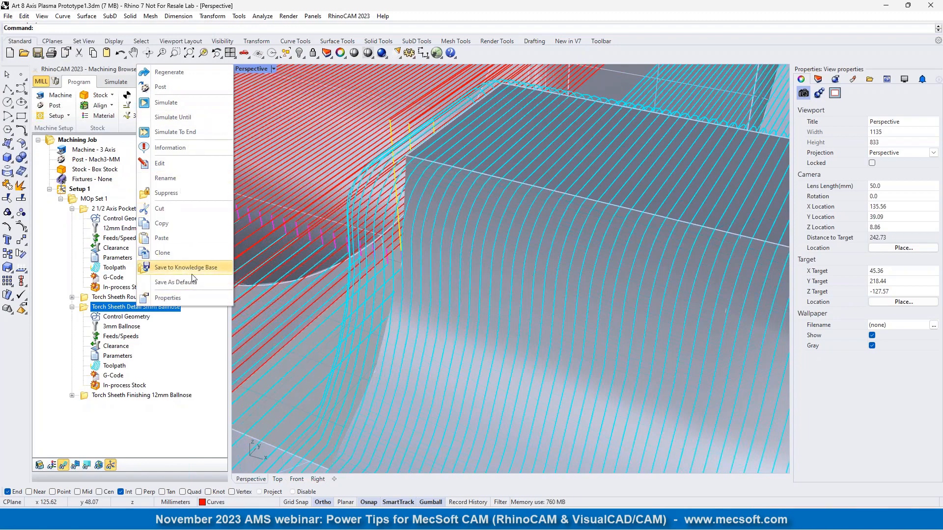
click(172, 147)
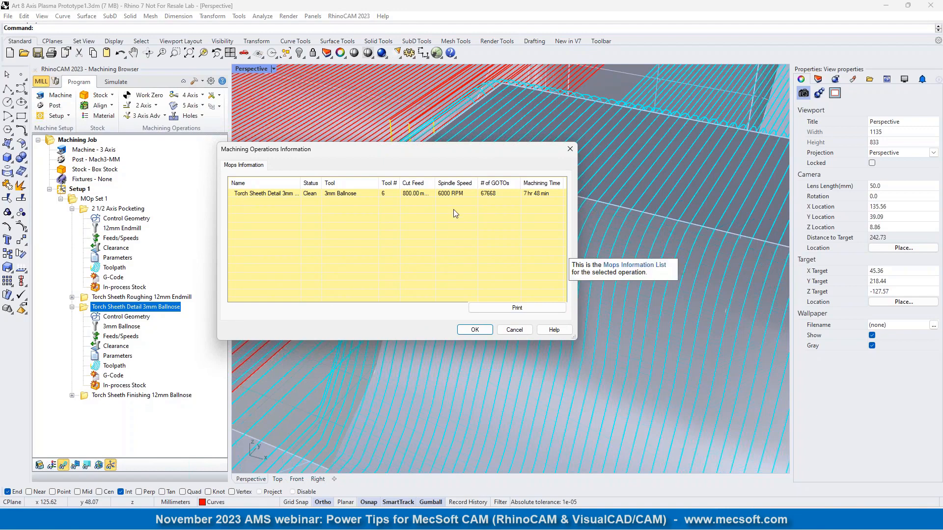
drag(452, 151, 293, 264)
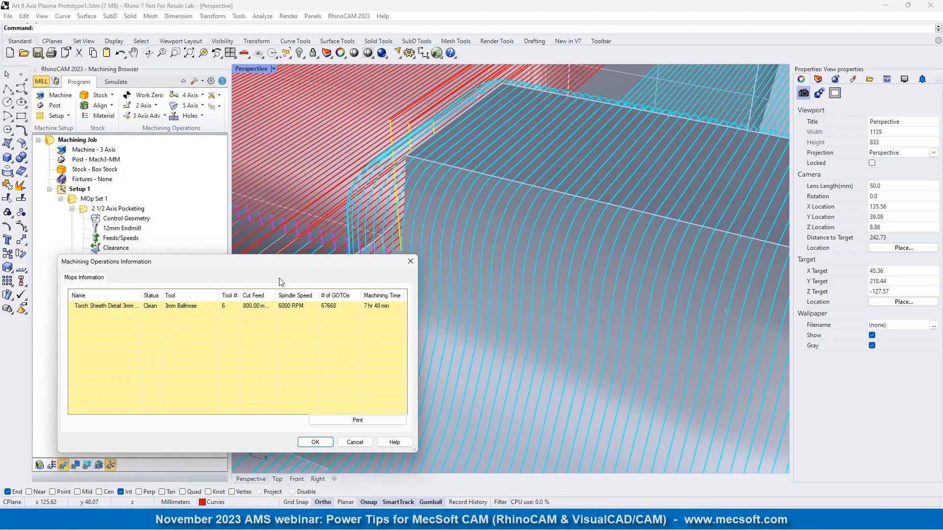
drag(278, 265, 388, 175)
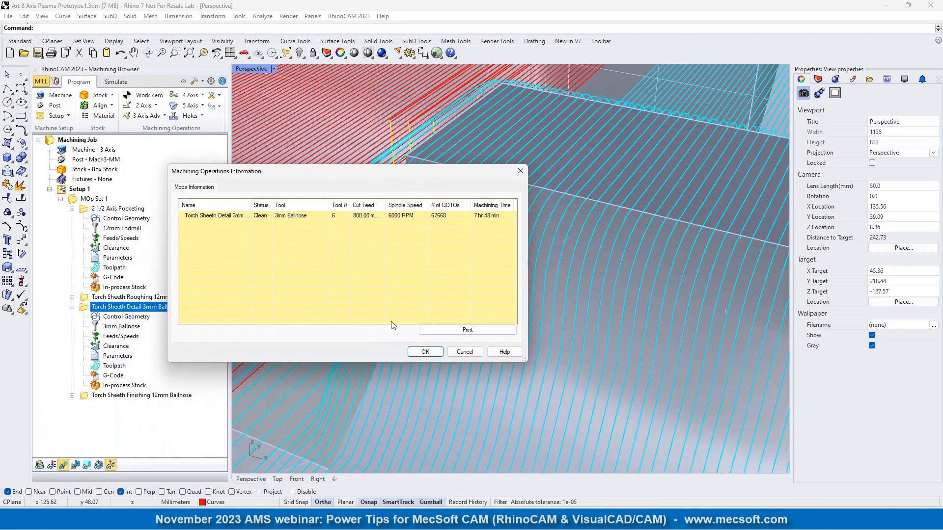
click(521, 171)
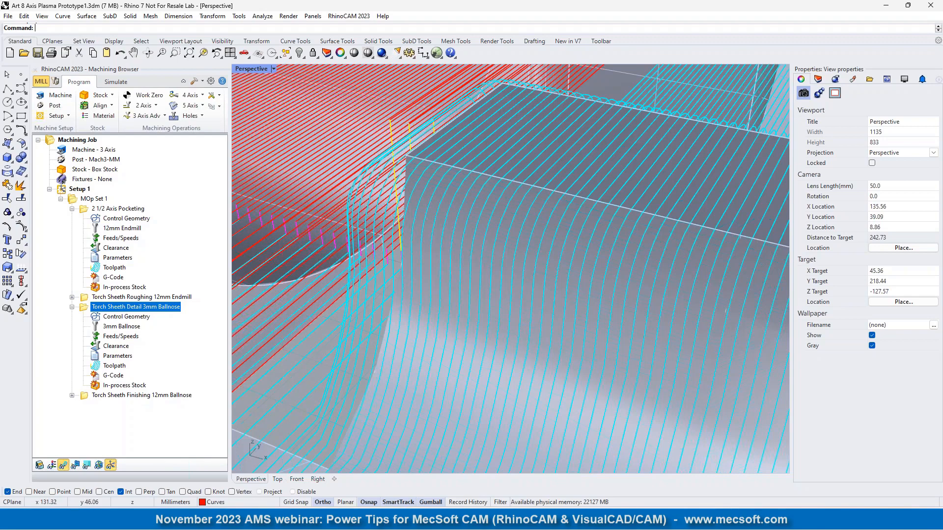
Step: Switch to Control Panel, open the System page under System and Security, review the device specifications and highlight the processor entry
key(super+s)
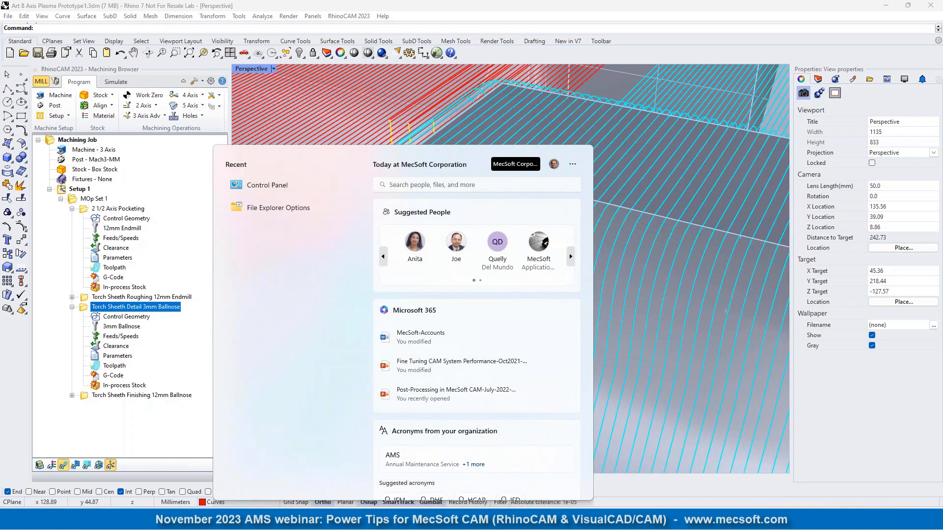
text(system)
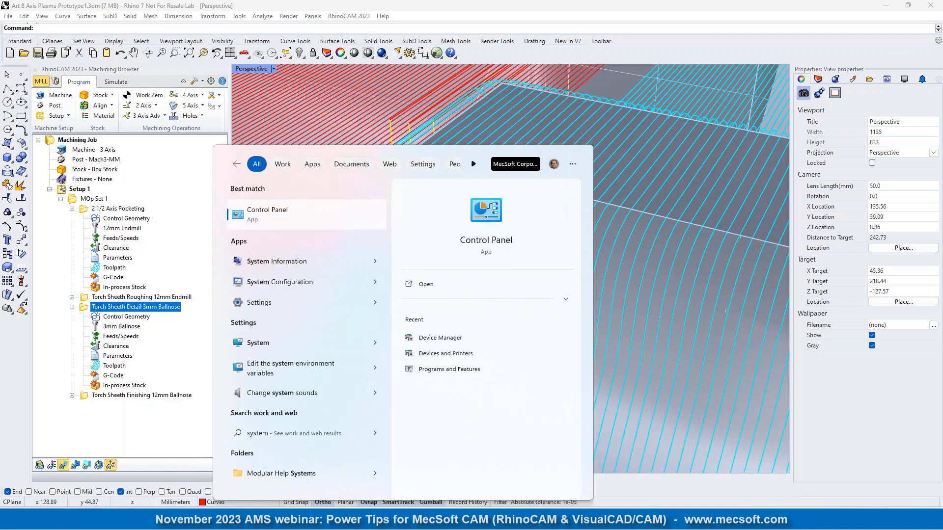
click(482, 243)
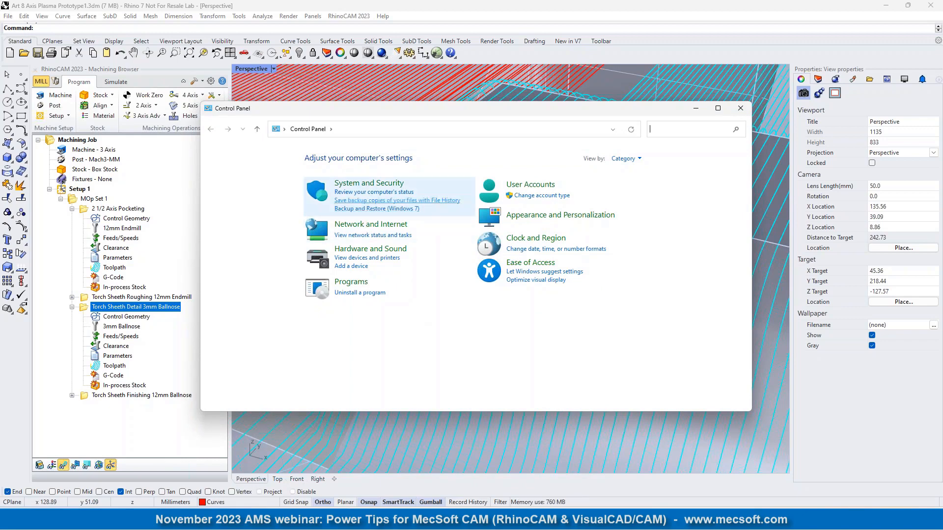
click(364, 183)
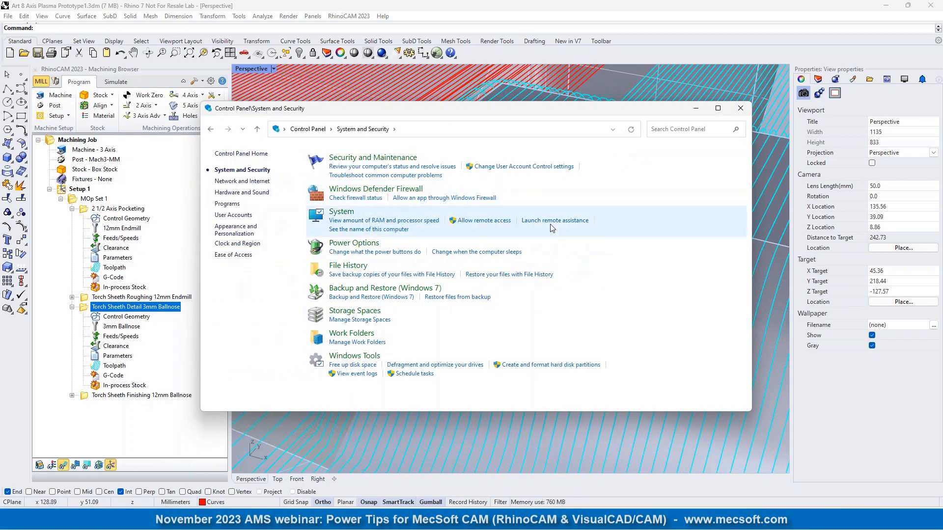
click(343, 213)
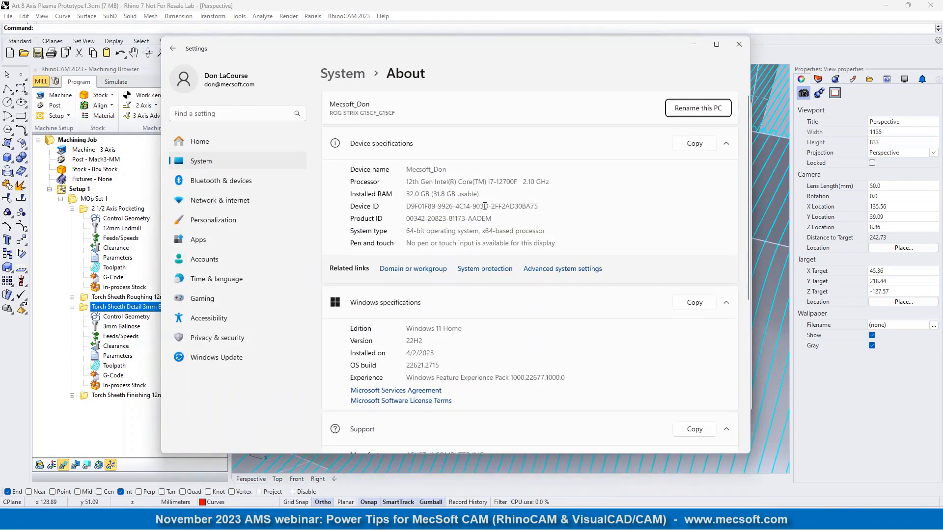
scroll(541, 310, down, 5)
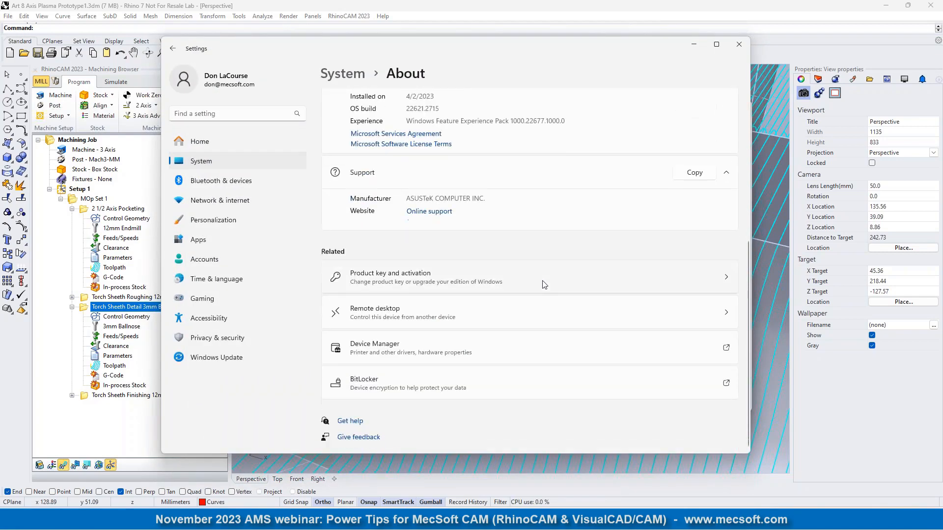
scroll(530, 307, up, 5)
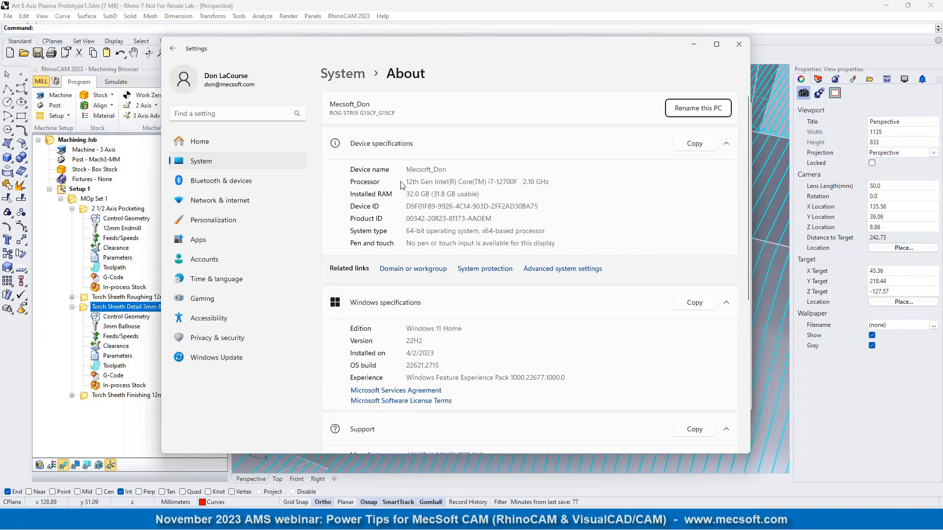
drag(407, 181, 586, 182)
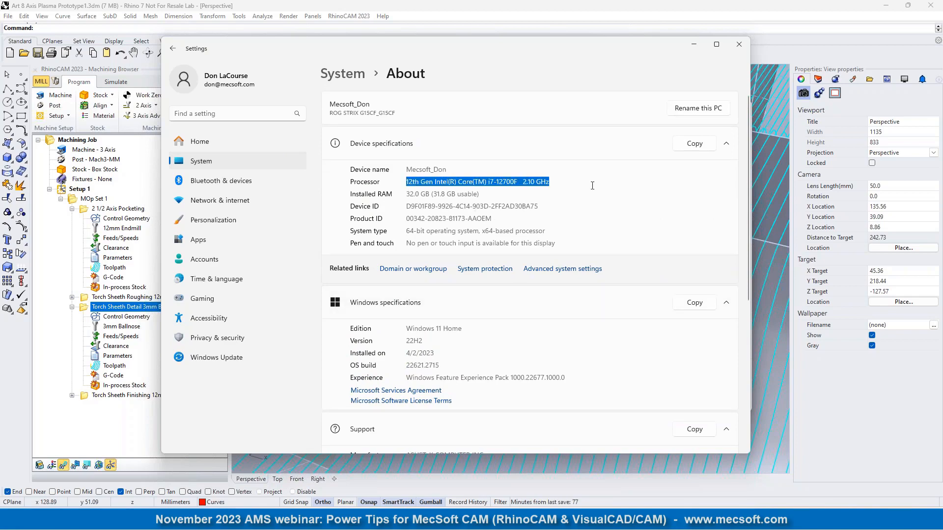
Step: Highlight the installed RAM entry in the device specifications, and switch back to Rhino
drag(409, 193, 494, 197)
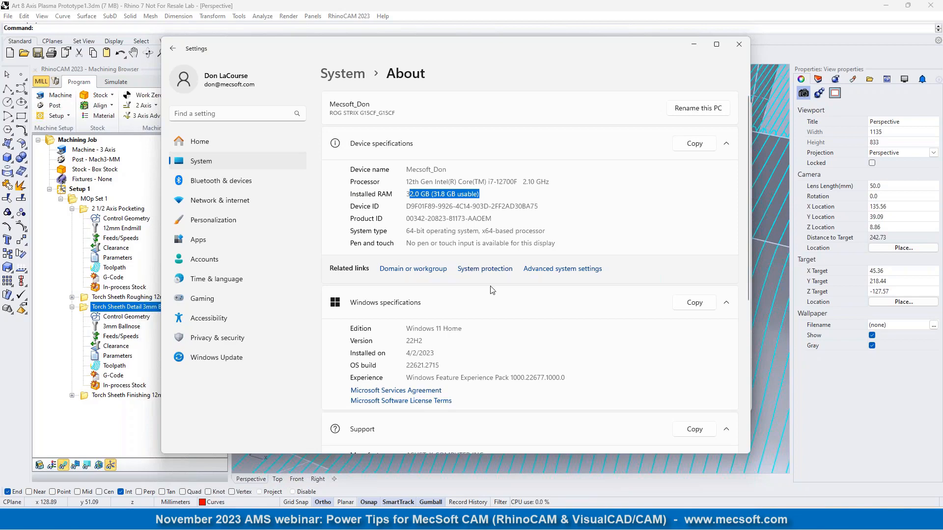
click(59, 92)
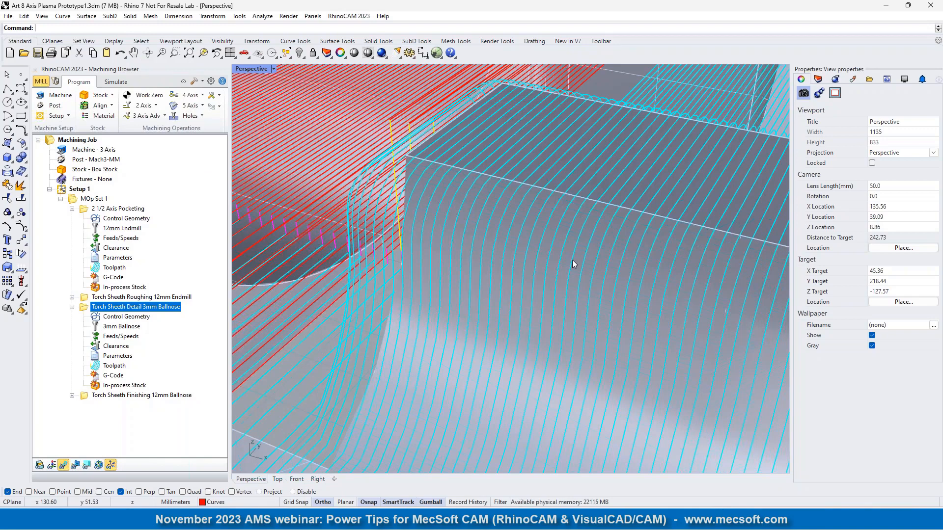
Step: Switch to Task Manager, and reposition and enlarge its window to show more of the process list
mouse_move(721, 519)
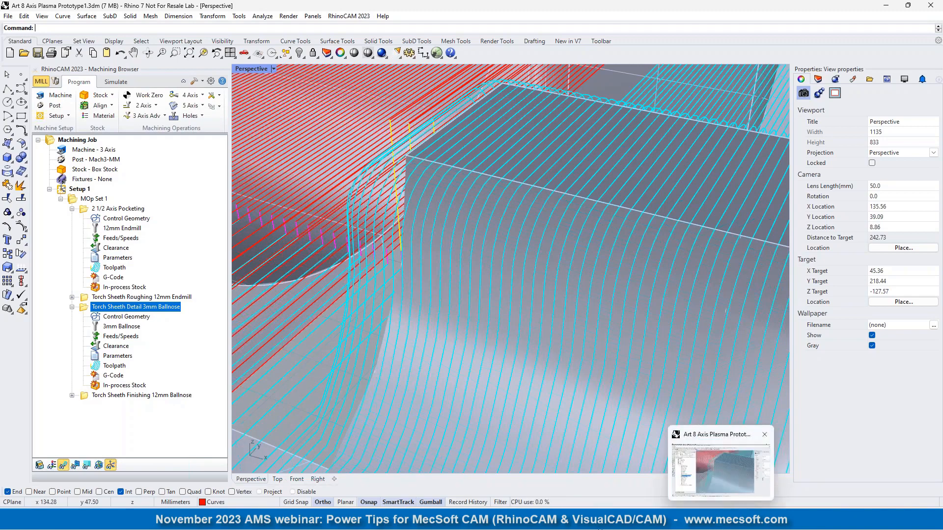
right_click(786, 520)
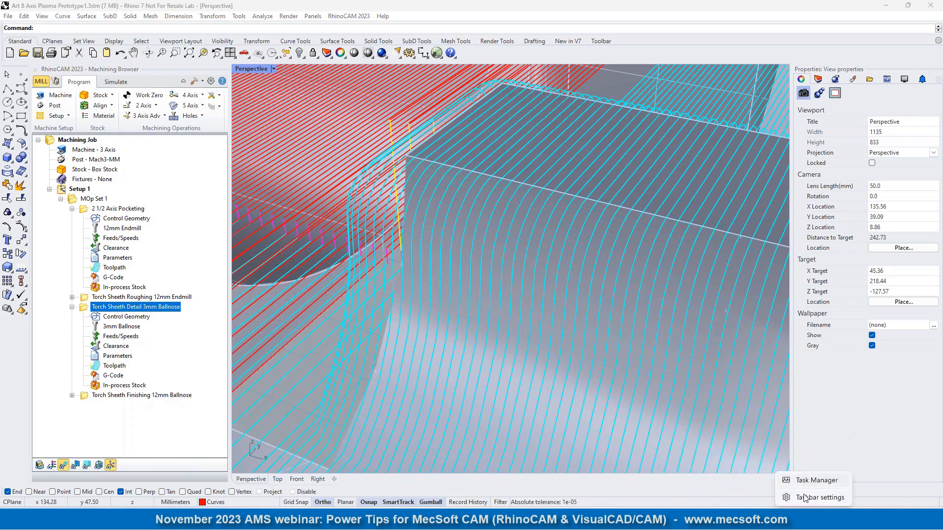
click(818, 481)
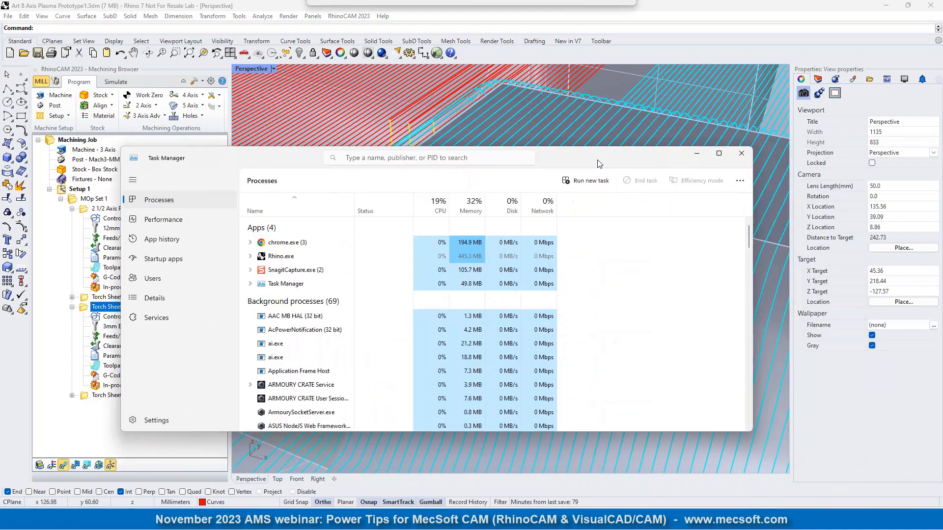
drag(598, 164, 634, 128)
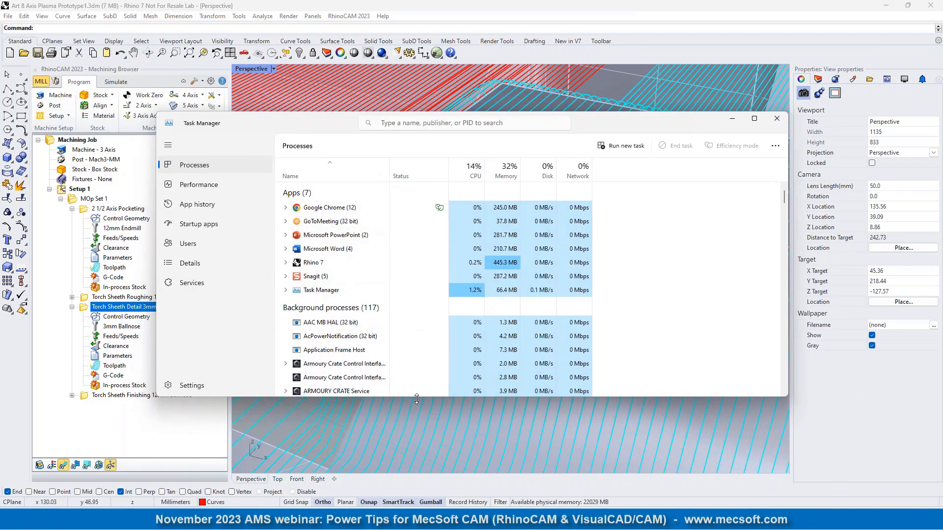
drag(417, 398, 418, 477)
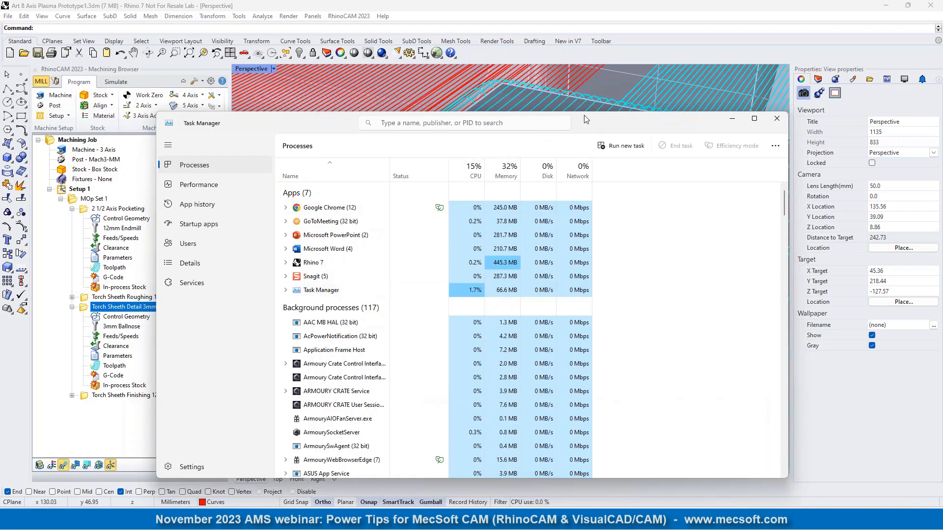
drag(587, 112, 586, 32)
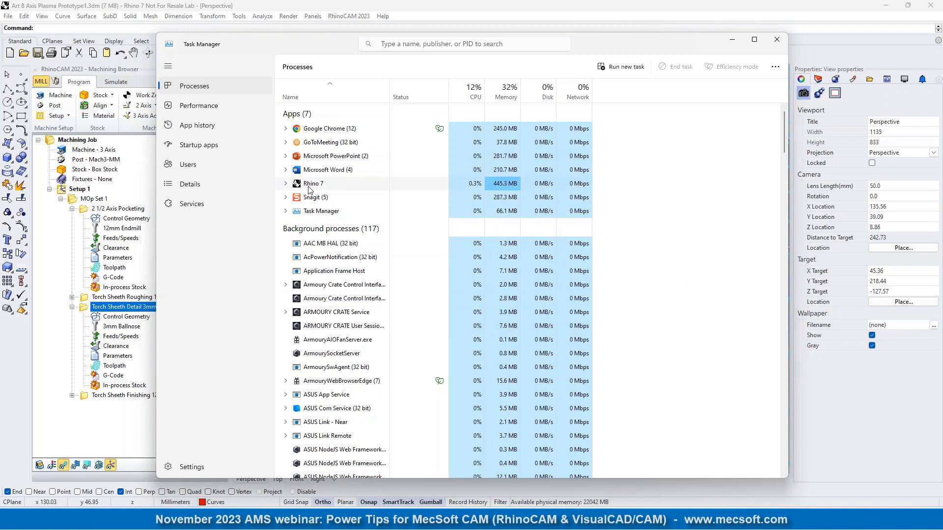
Step: Set the priority of the Rhino.exe process to Realtime in the detailed process list, and close Task Manager
click(187, 186)
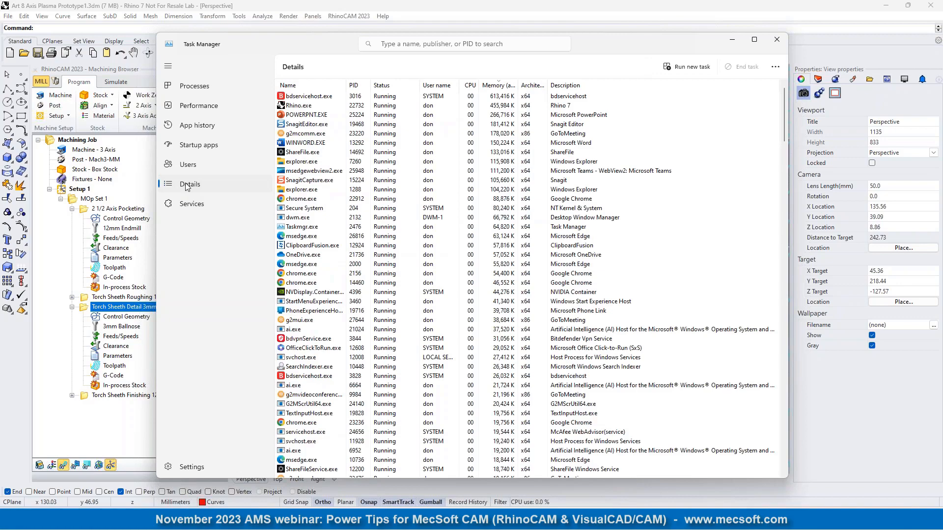
click(298, 107)
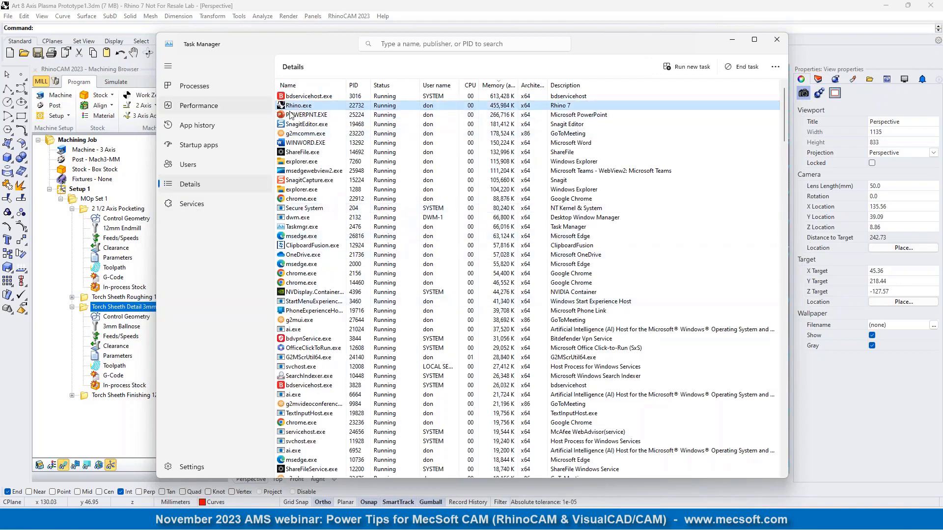
scroll(378, 275, down, 20)
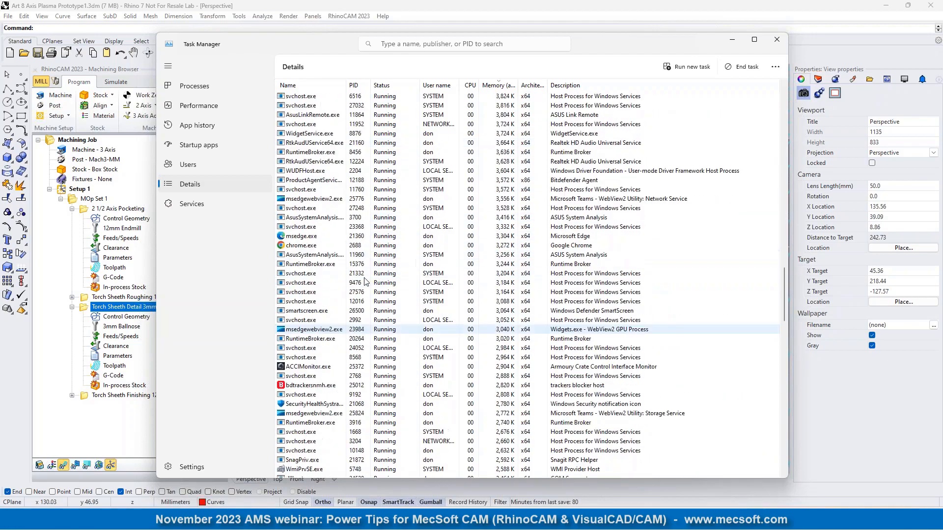
scroll(373, 277, up, 3)
scroll(366, 281, up, 20)
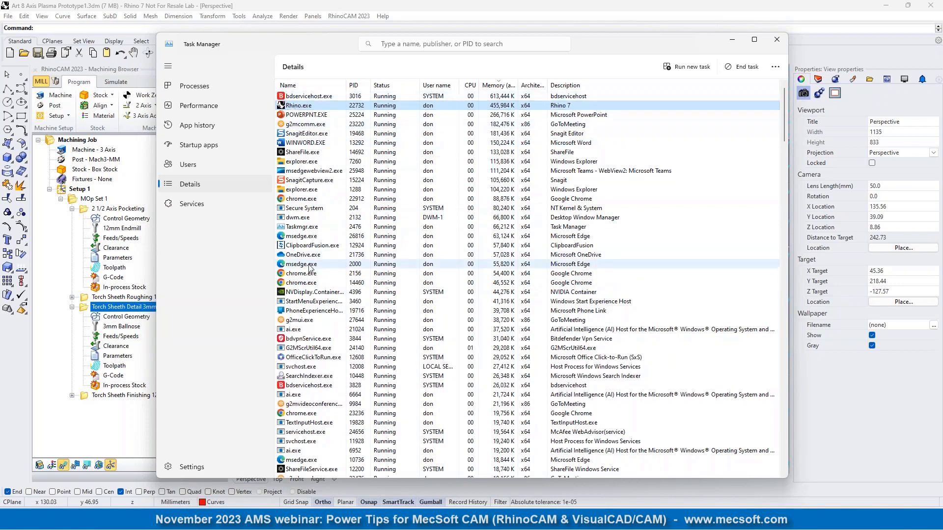
right_click(296, 107)
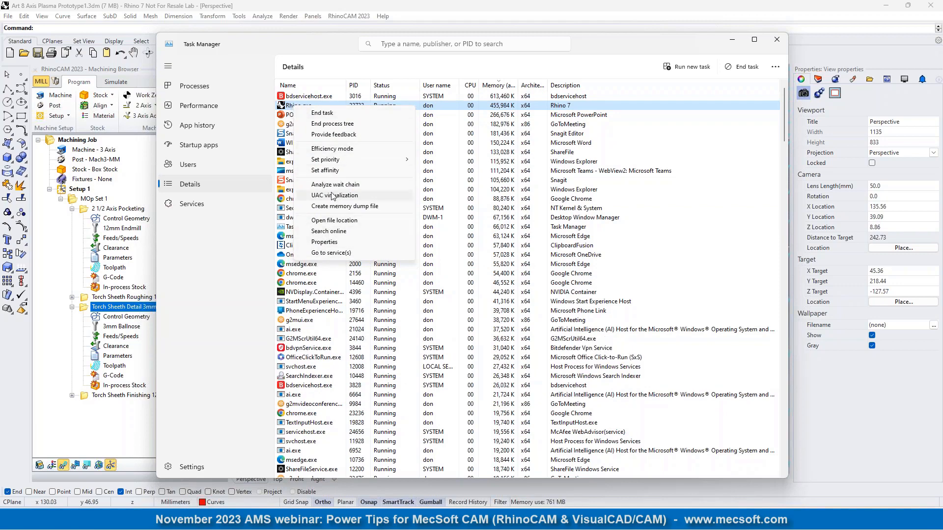
mouse_move(336, 162)
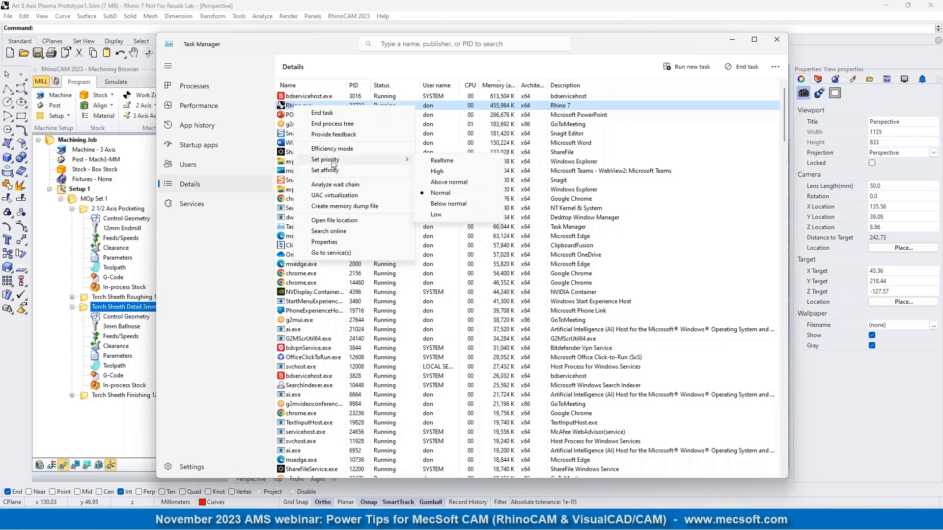
click(444, 161)
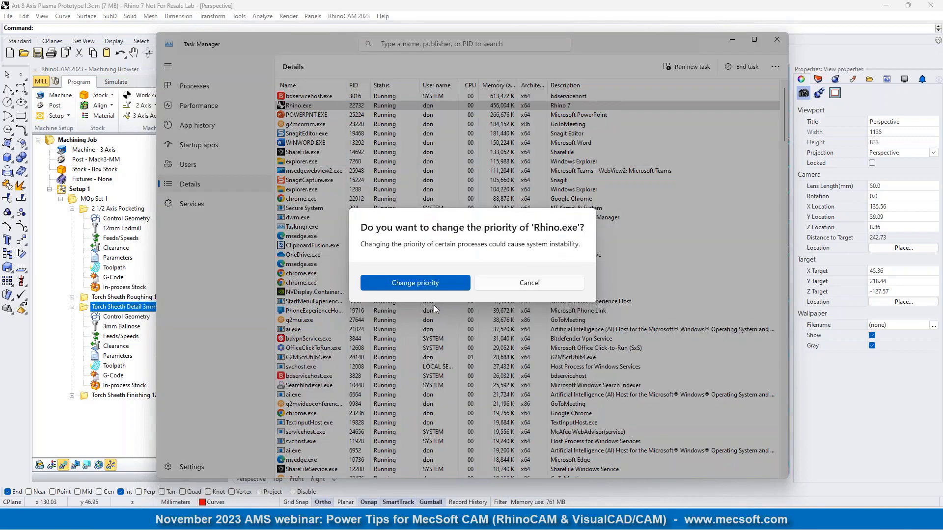
click(393, 282)
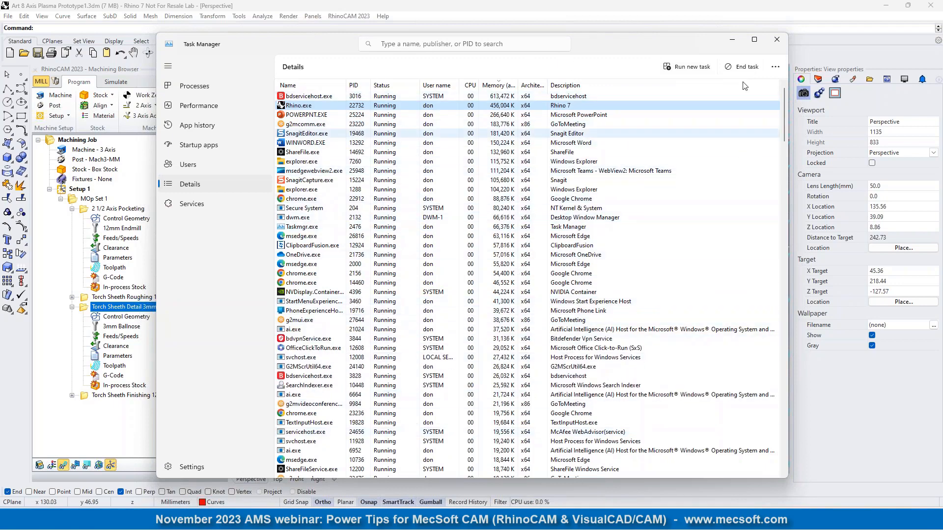
click(776, 39)
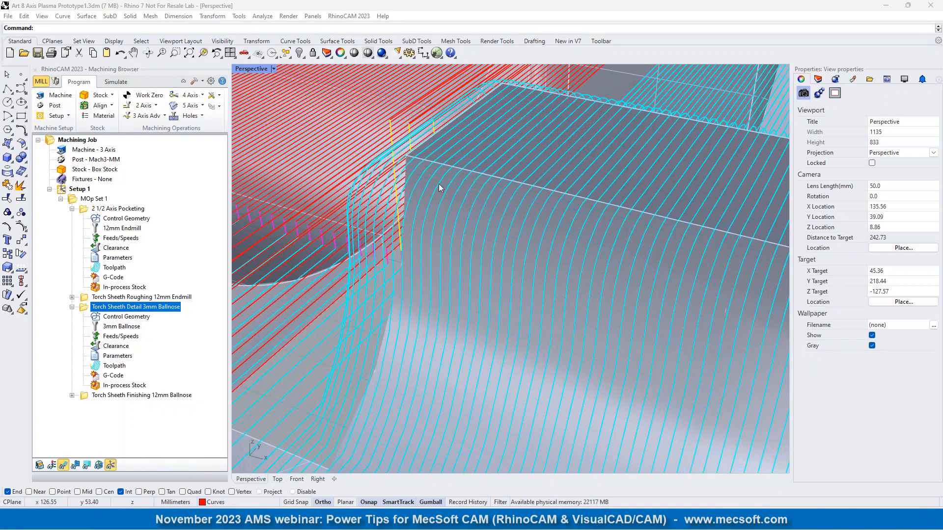
Step: Review the model's absolute tolerance in the Units section of Rhino Options, and close the dialog without changes
click(239, 16)
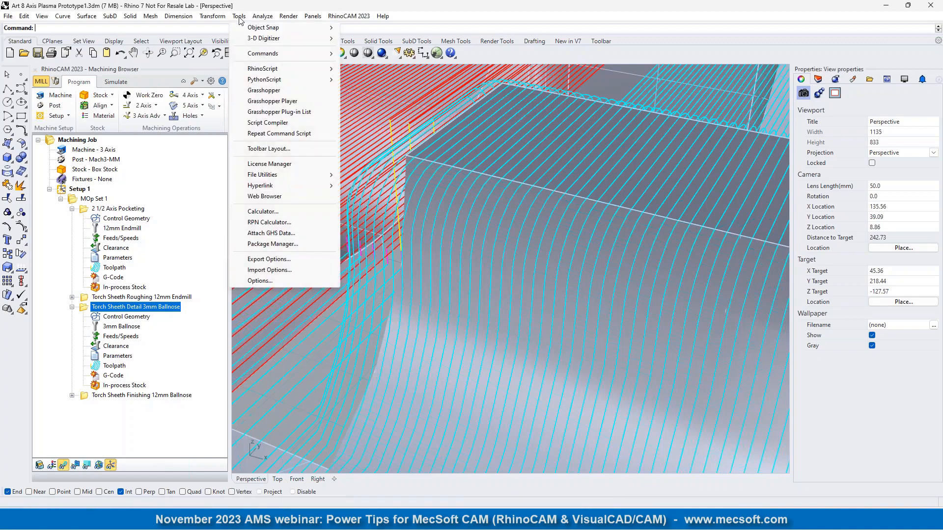
click(267, 282)
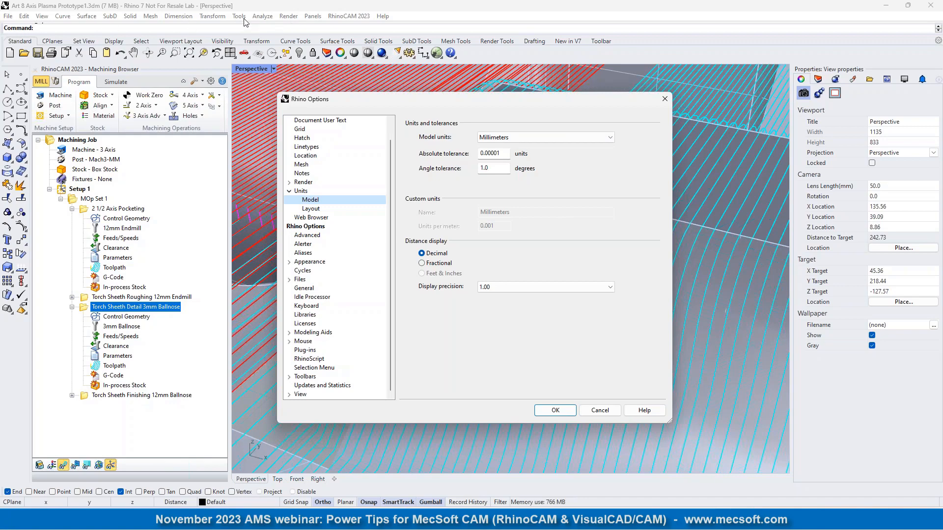
click(300, 191)
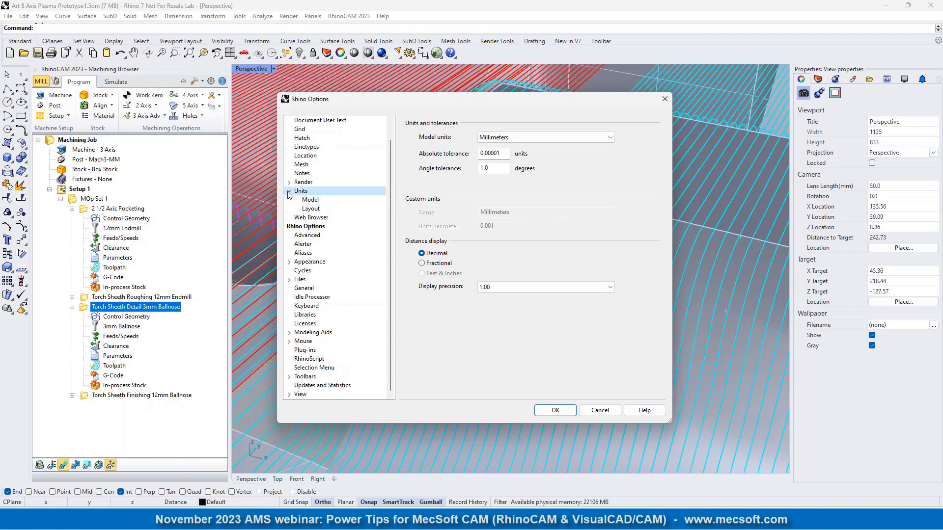
click(289, 191)
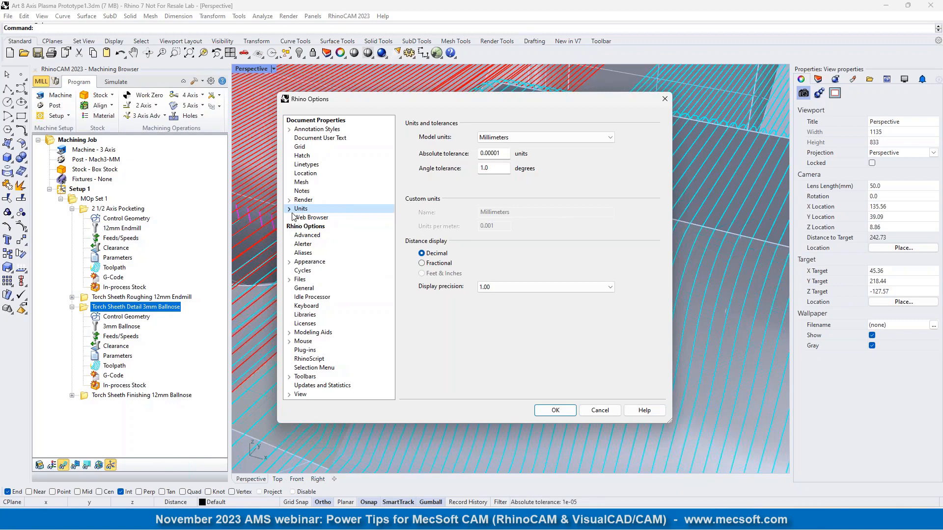
click(289, 210)
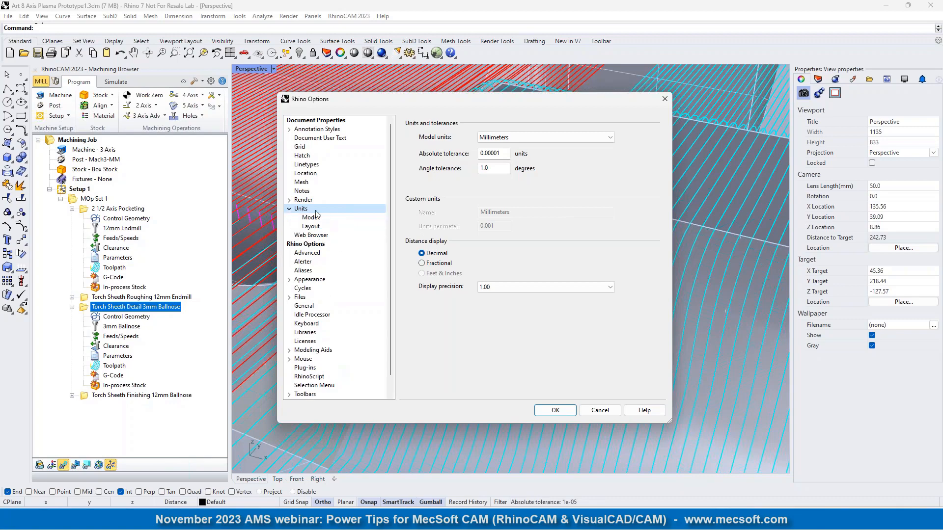
double_click(496, 153)
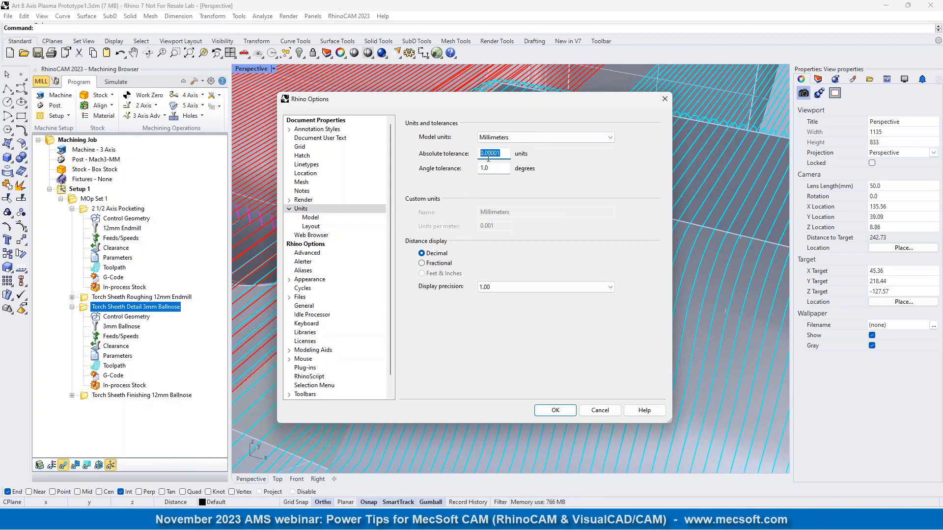
click(490, 154)
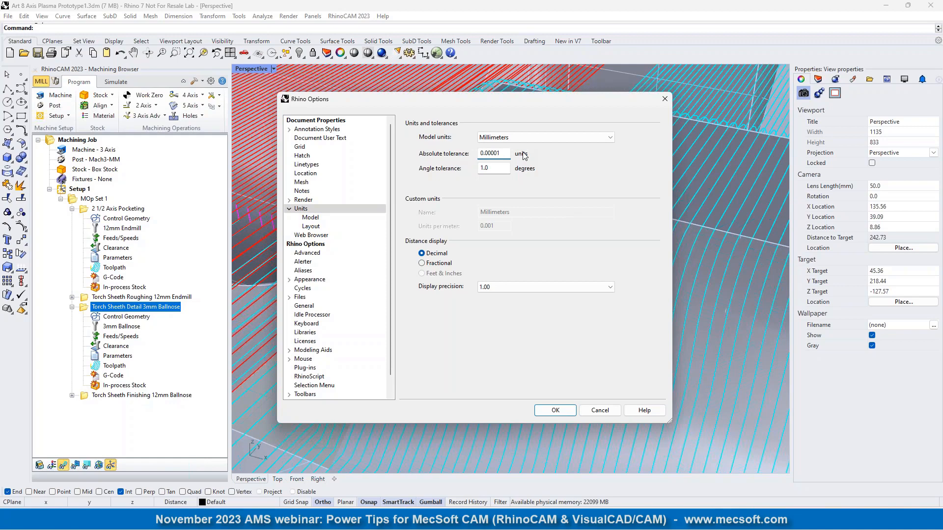
drag(509, 153, 465, 159)
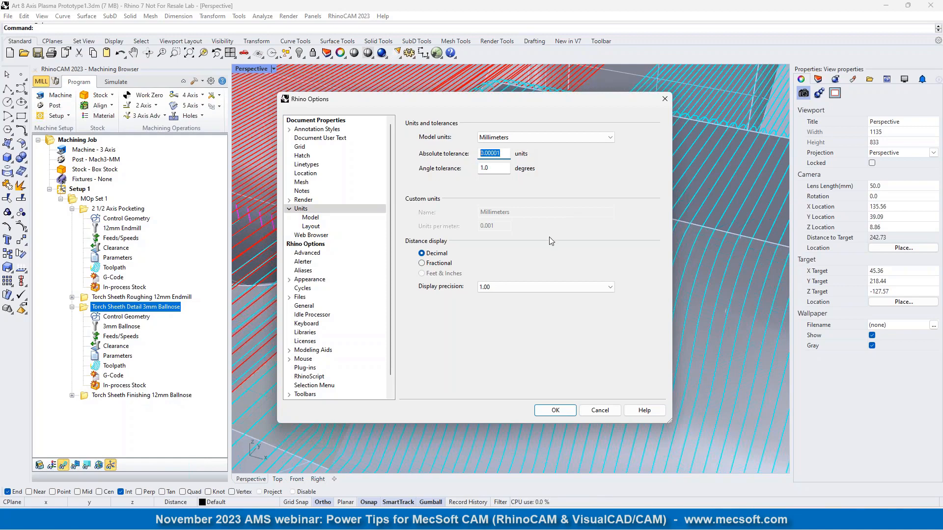
click(505, 152)
double_click(505, 152)
click(665, 100)
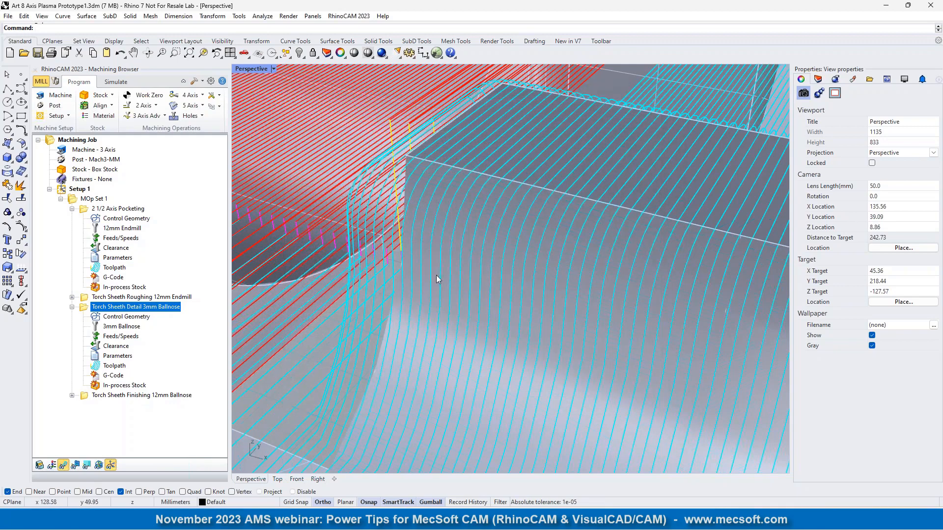
Step: Set the Part Sampling Resolution to Standard in RhinoCAM's machining preferences and apply the change
scroll(486, 288, down, 8)
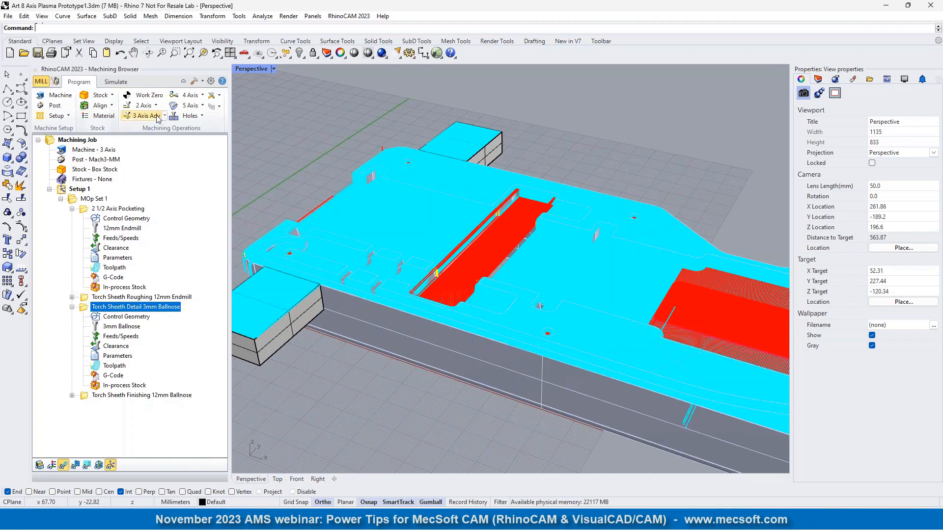
click(211, 80)
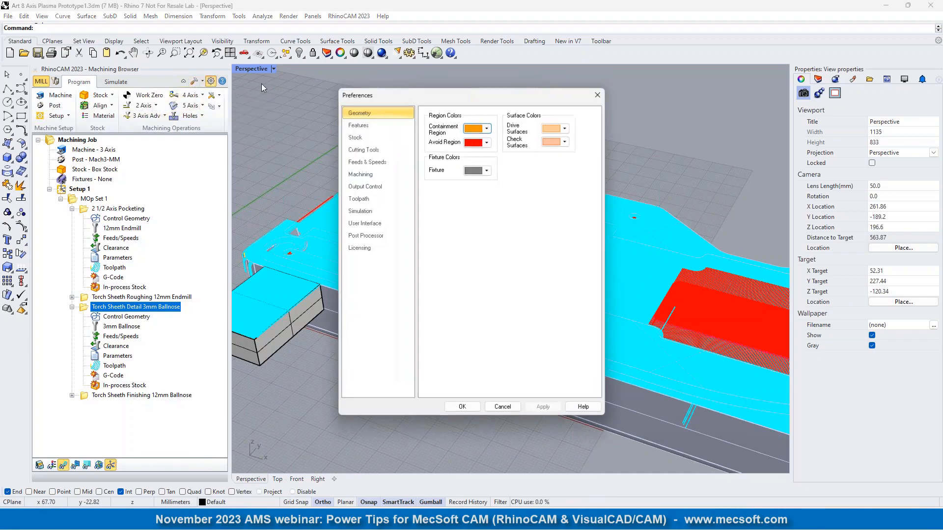
drag(392, 101, 394, 122)
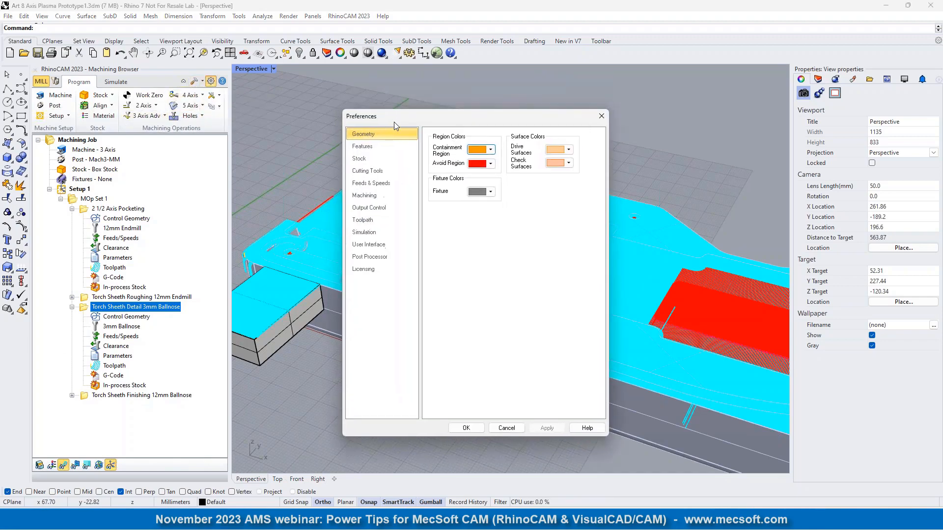
click(376, 196)
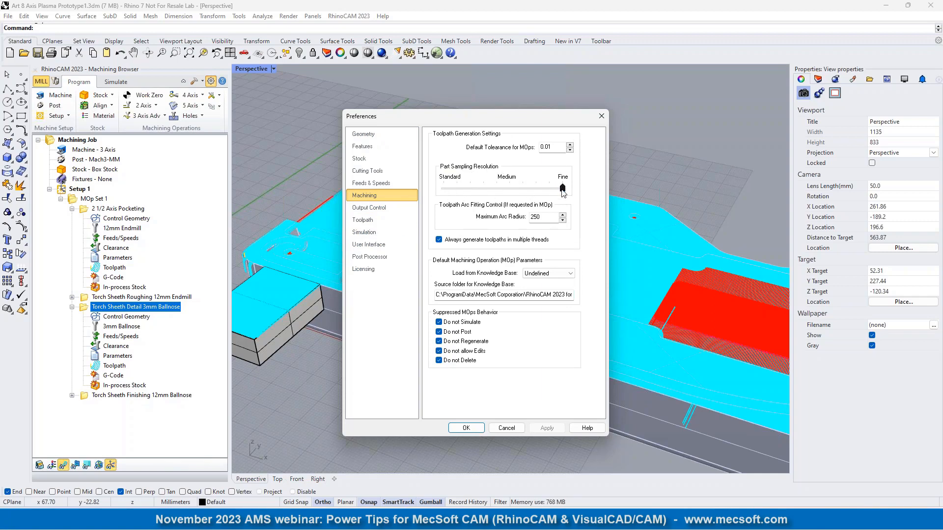
mouse_move(564, 190)
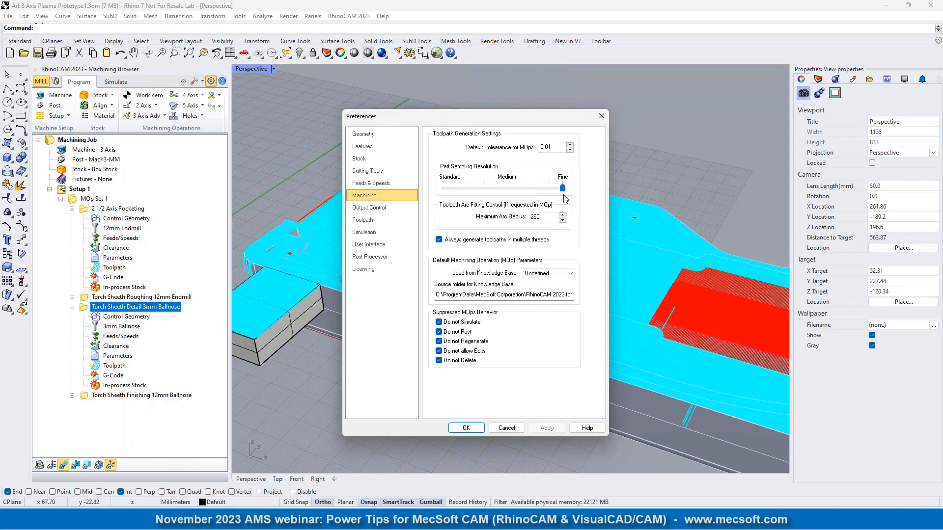
drag(562, 188, 427, 206)
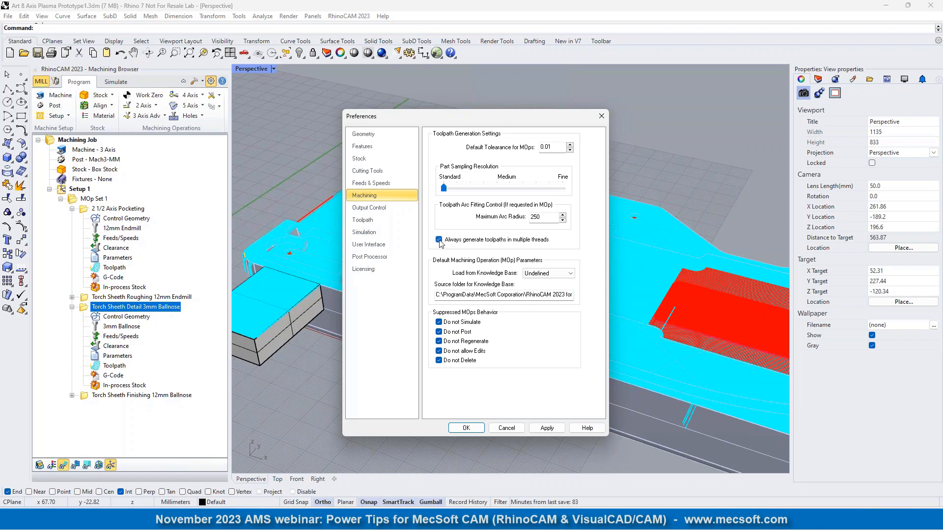
mouse_move(452, 251)
click(470, 432)
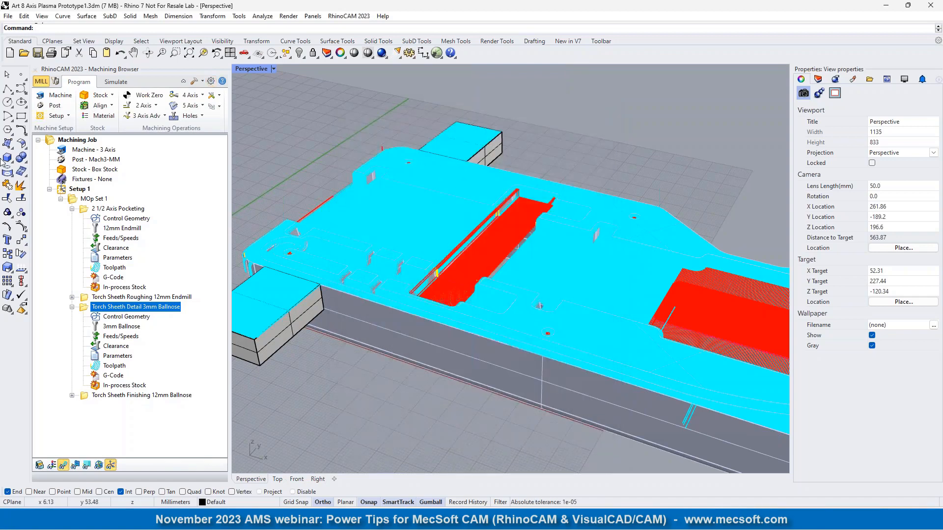
Step: Collapse the expanded machining operations, and view the Torch Sheeth Finishing 12mm Ballnose operation's settings without changing them
click(72, 208)
click(72, 229)
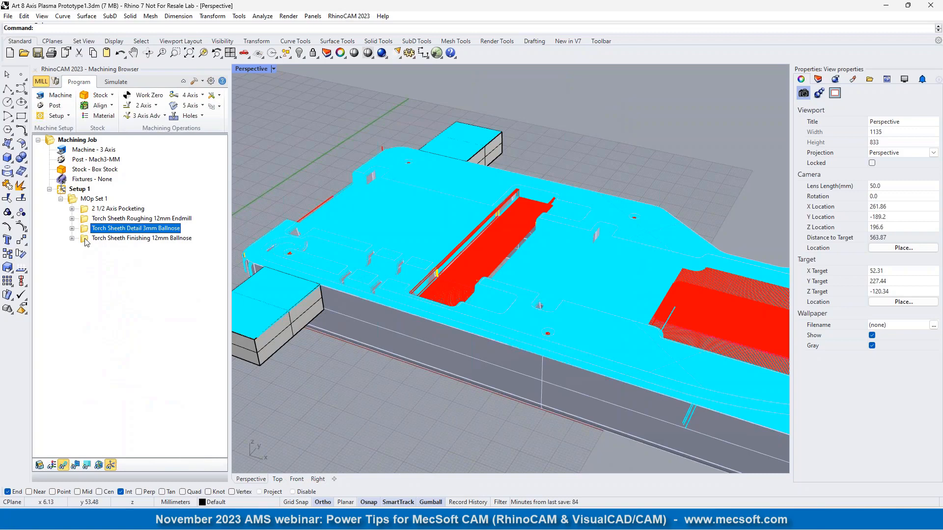
double_click(131, 239)
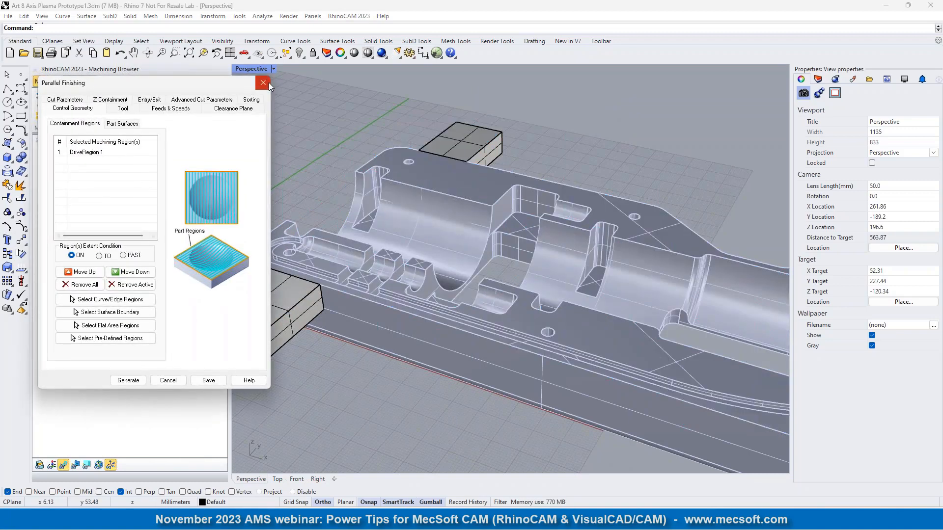
click(260, 86)
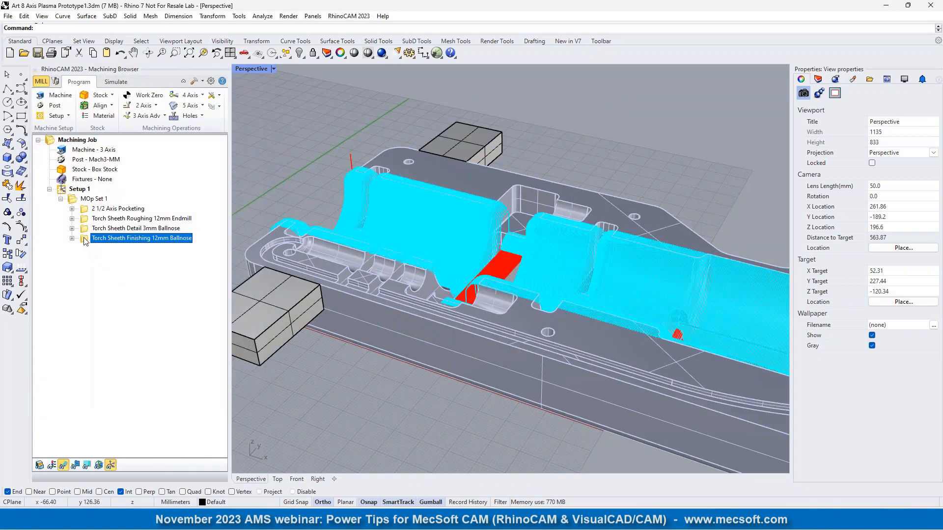
Step: Cut the Torch Sheeth Finishing 12mm Ballnose operation from MOp Set 1, and regenerate the remaining operations of Setup 1
right_click(86, 240)
click(129, 384)
click(61, 190)
right_click(89, 190)
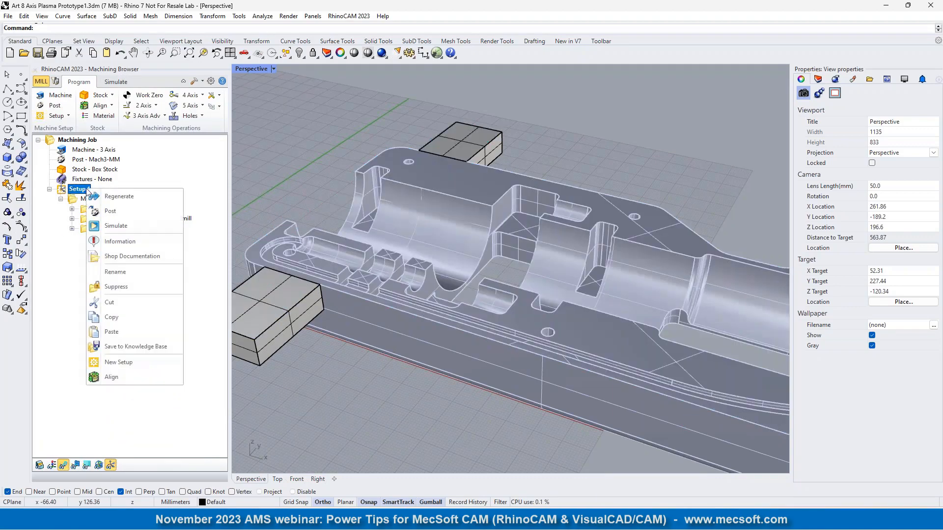
click(128, 208)
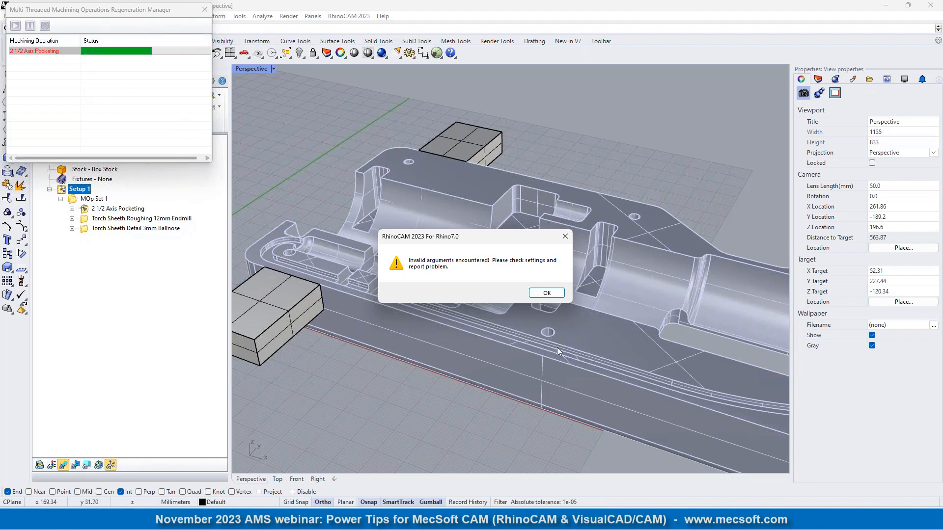
click(560, 294)
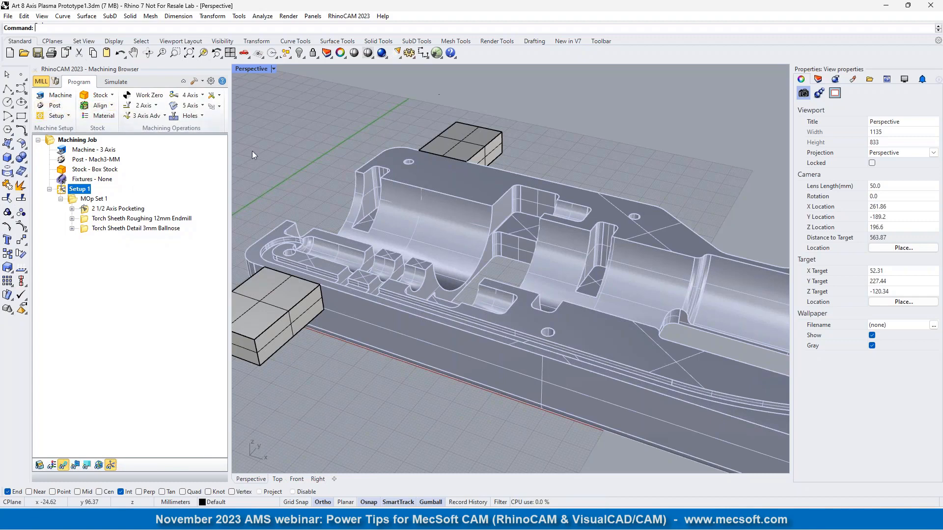
click(52, 106)
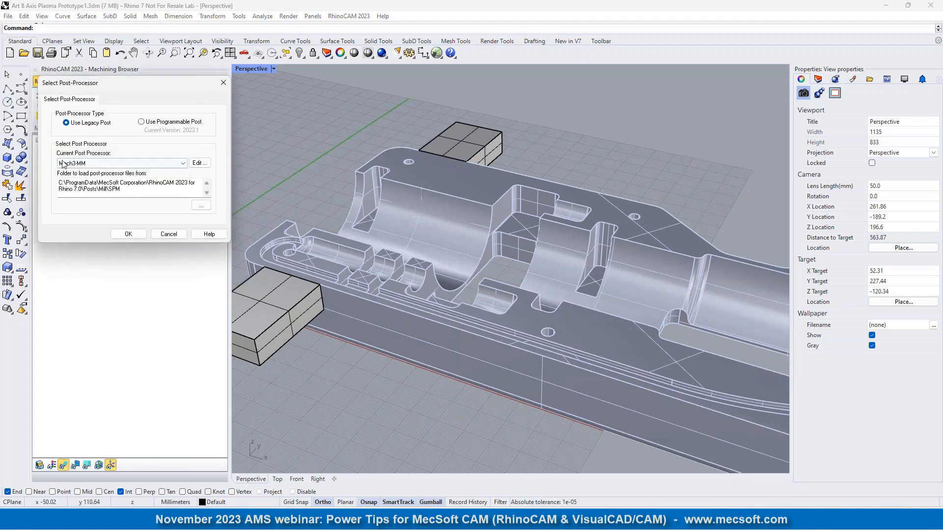
click(150, 167)
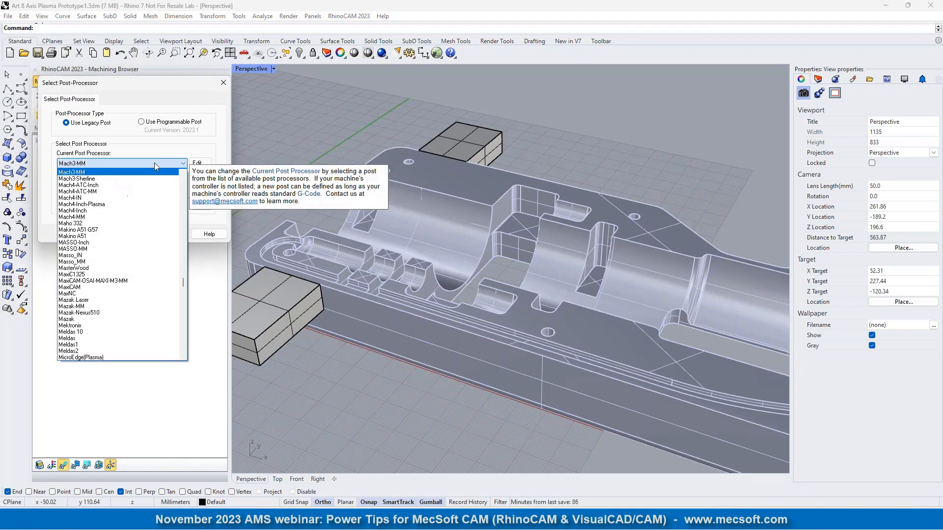
drag(183, 283, 183, 178)
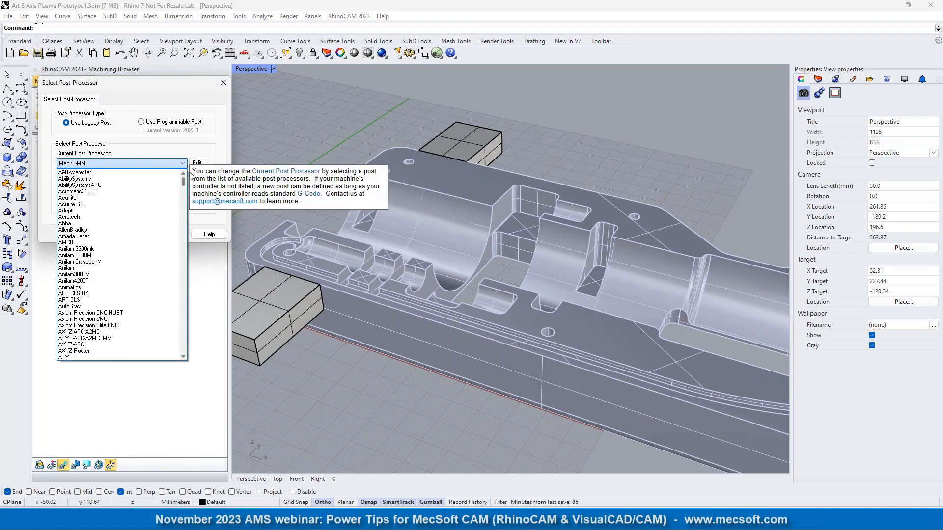
click(77, 172)
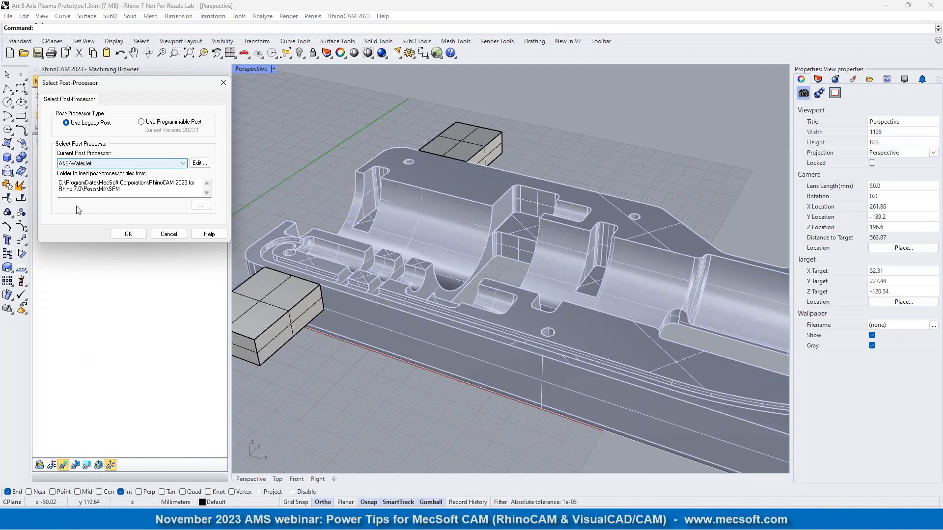
click(224, 84)
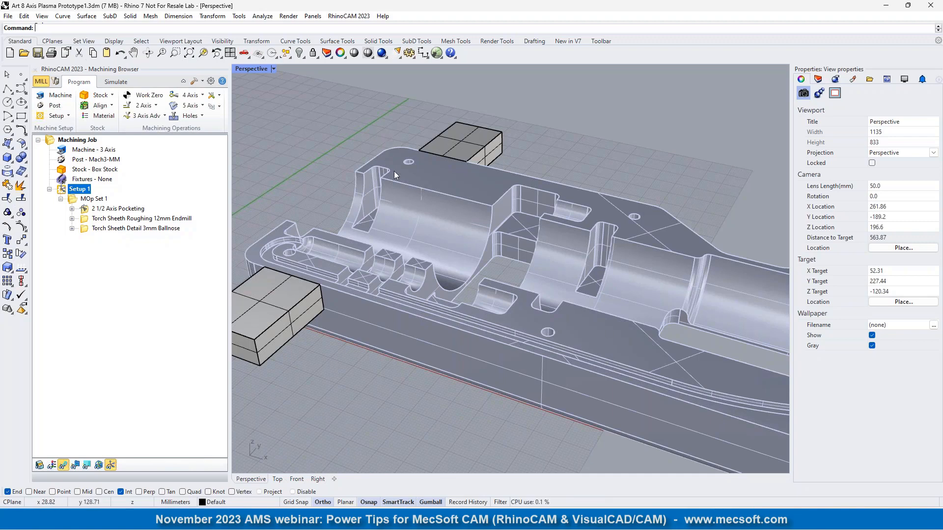
Step: Set the machining job's current post-processor to Masso_IN
click(53, 105)
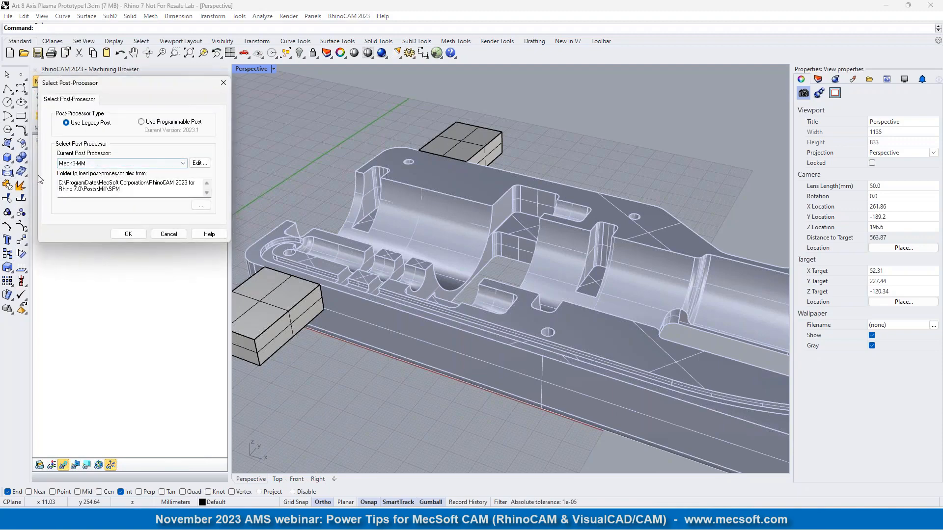
click(94, 163)
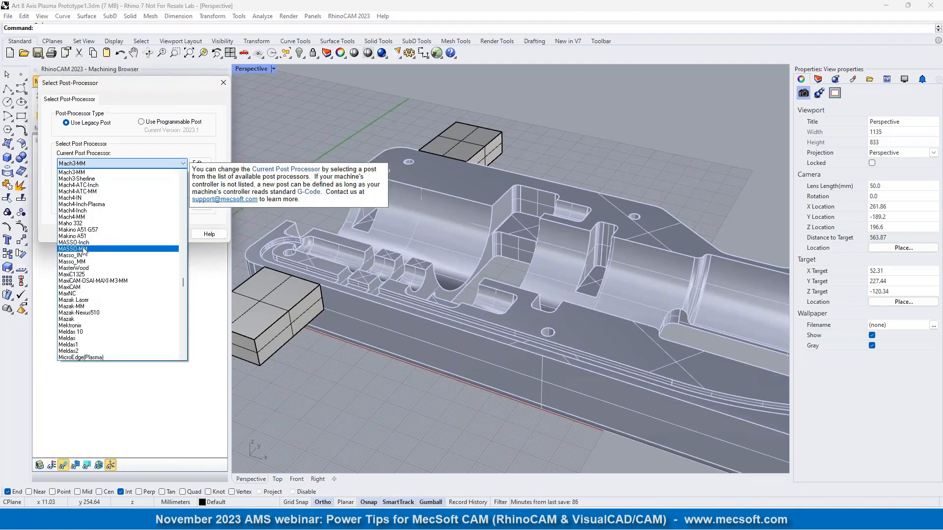
click(81, 255)
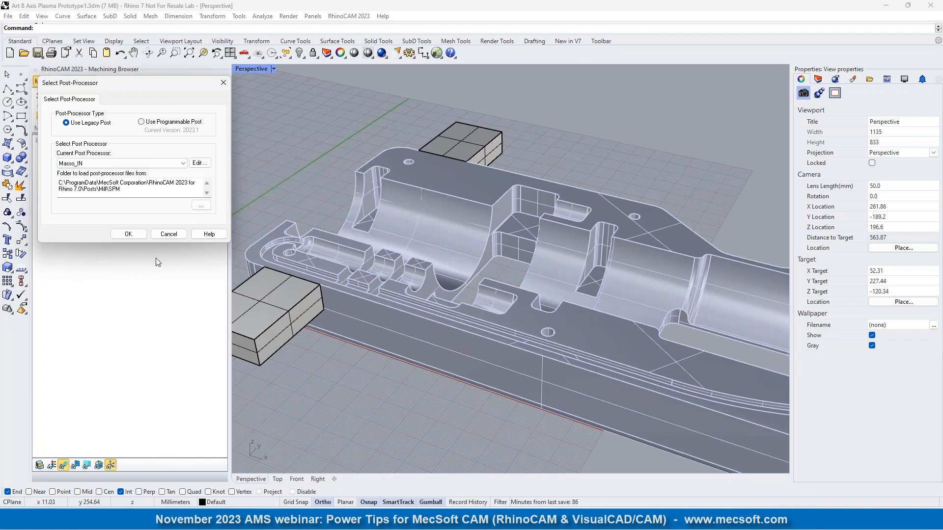
click(129, 234)
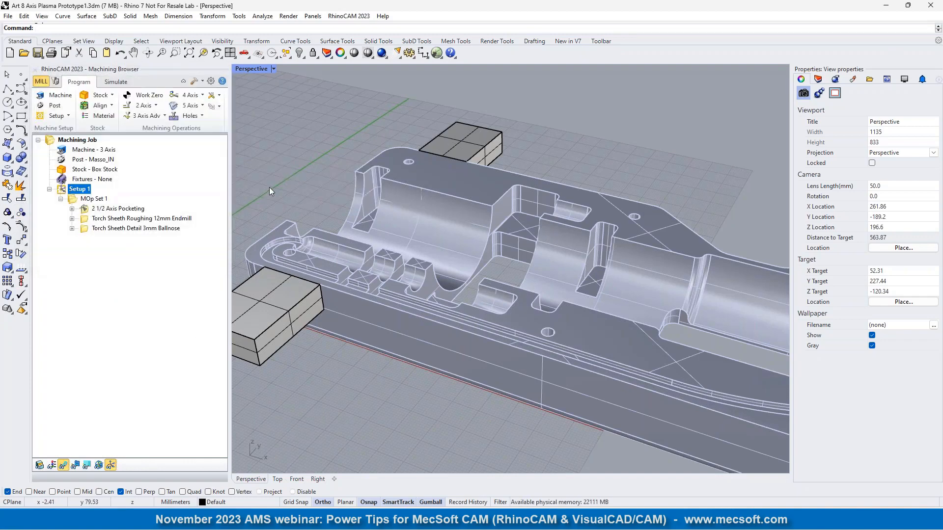
Step: Review the options for saving preferences in RhinoCAM's User Interface preferences, and leave without keeping any changes
click(211, 81)
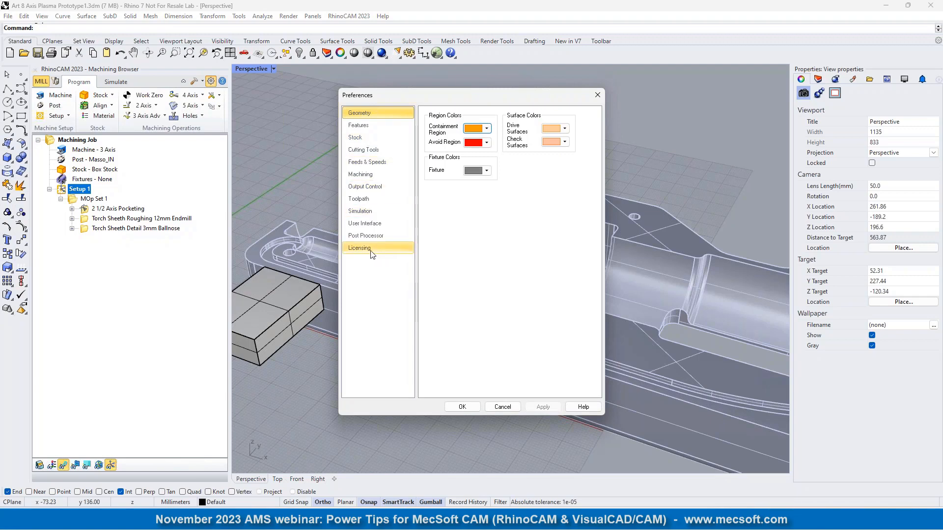
click(371, 224)
drag(435, 103, 330, 78)
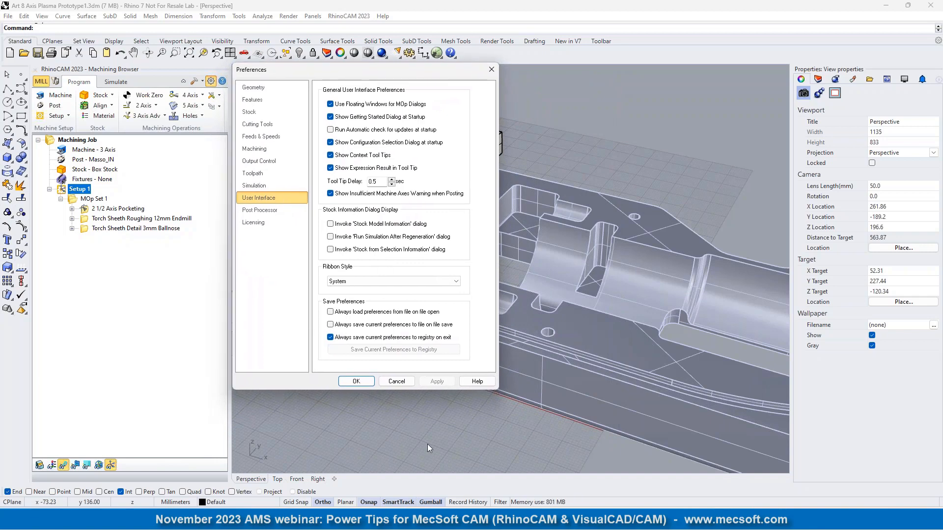
click(345, 339)
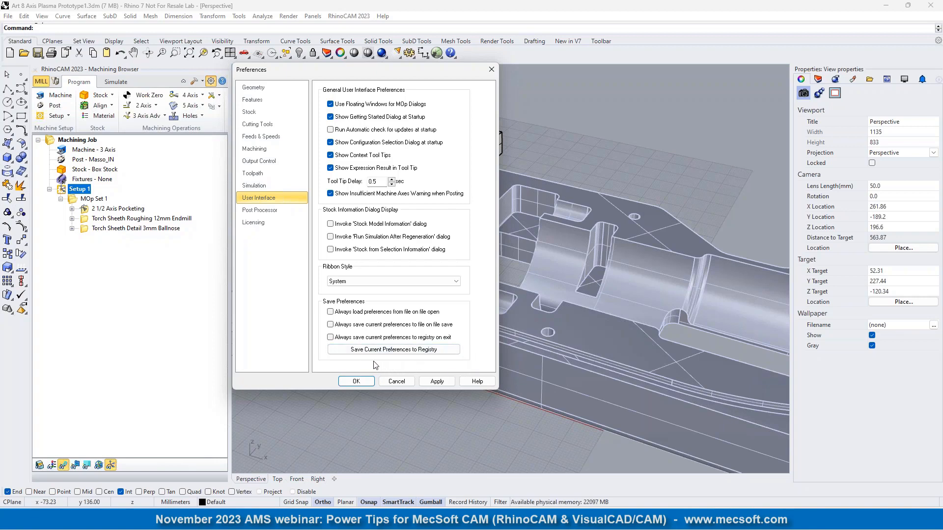
click(401, 382)
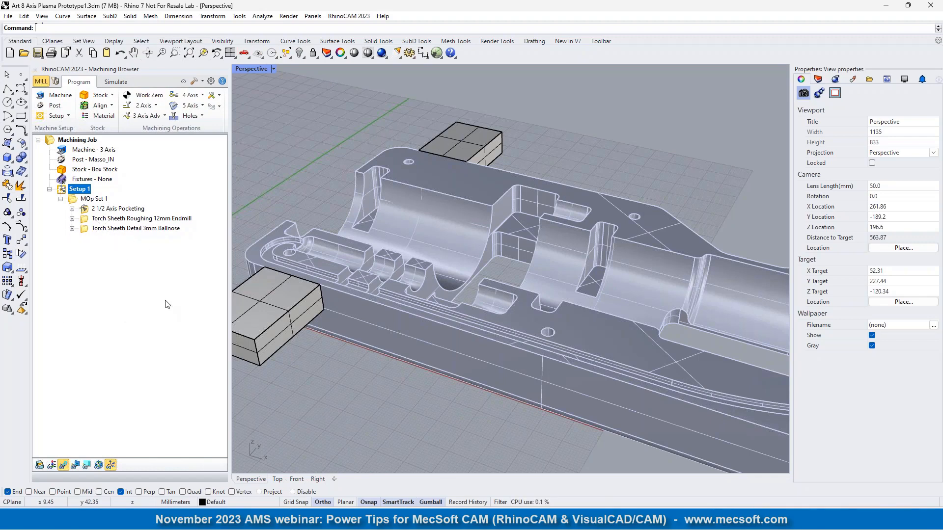
click(8, 17)
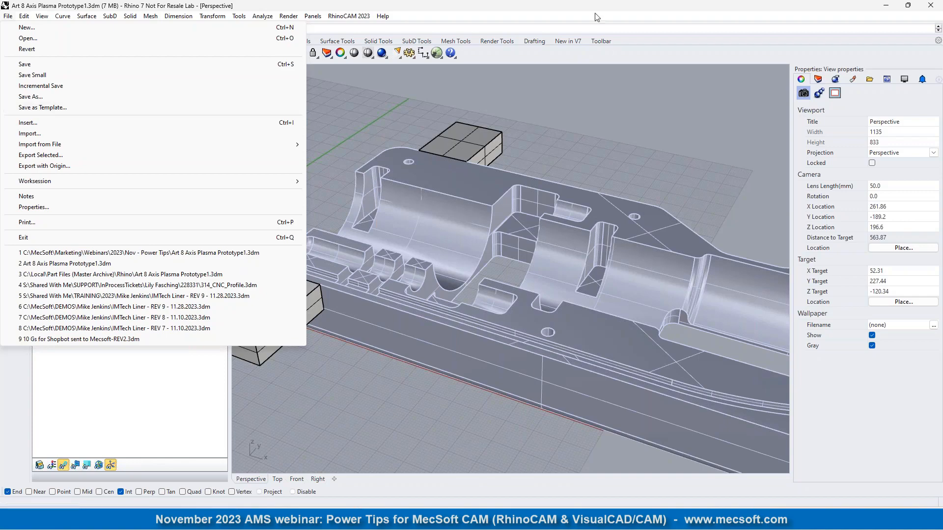
click(567, 84)
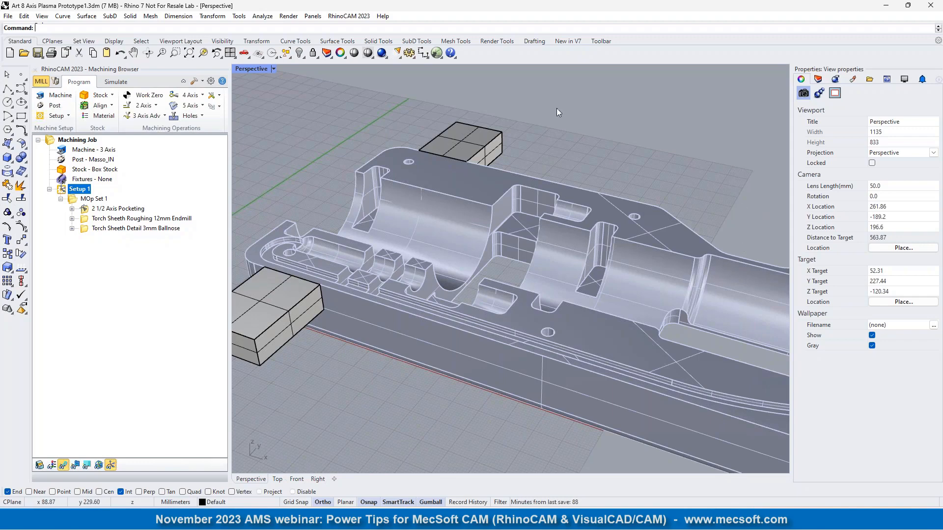
Step: Review the posted file extensions and the program for posted files in RhinoCAM's Post Processor preferences, and close without changes
click(211, 81)
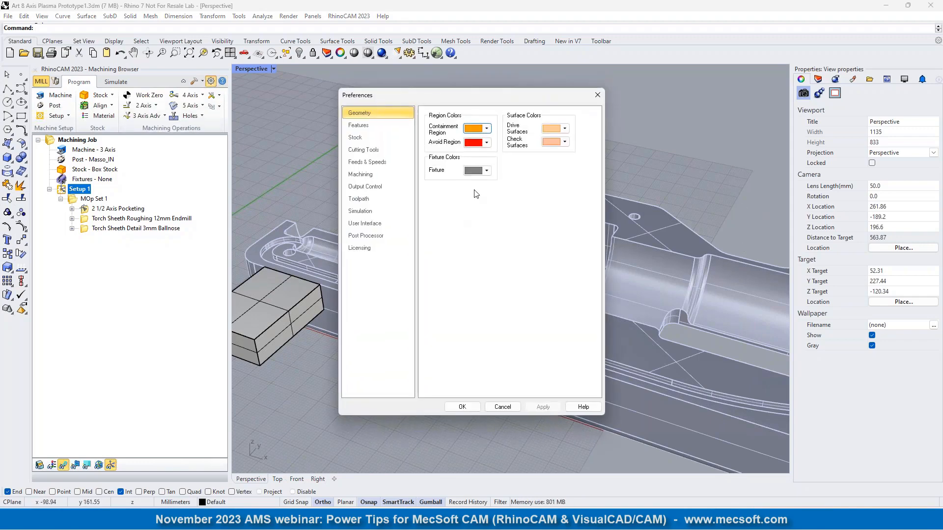
click(366, 235)
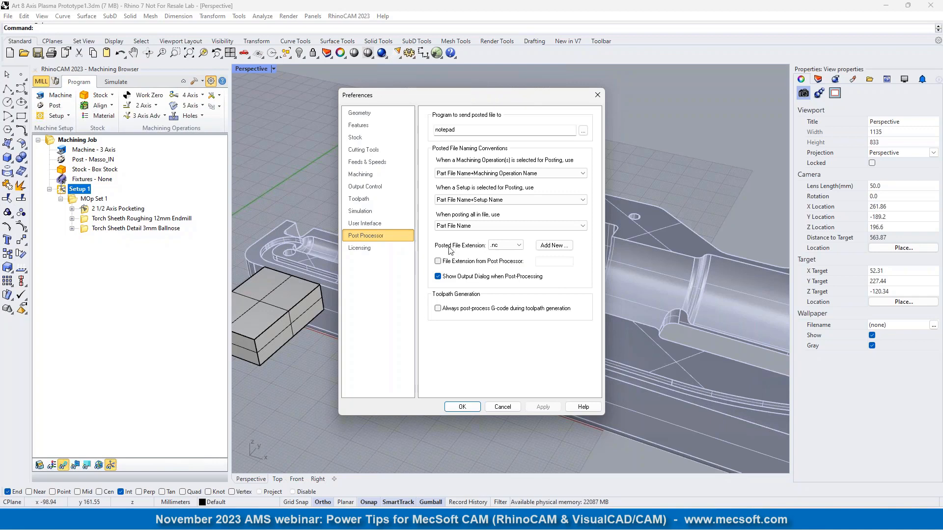
click(518, 245)
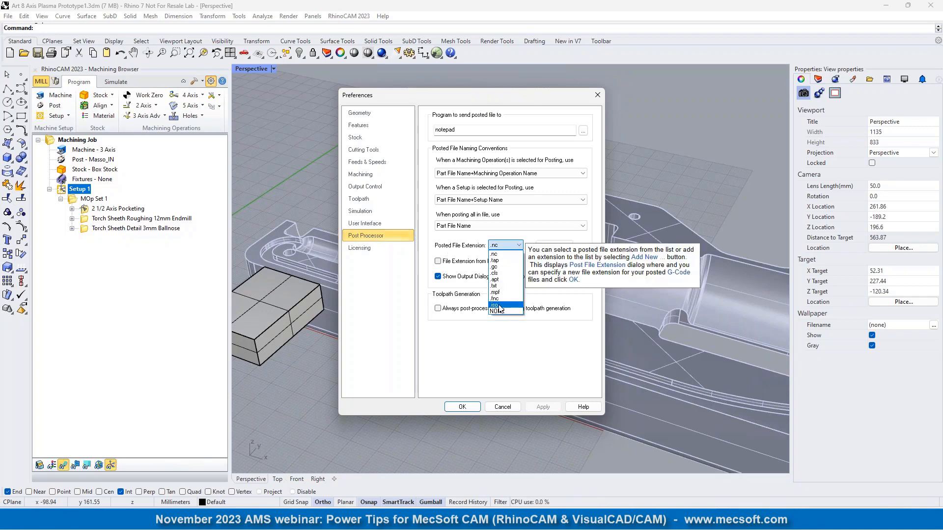
click(518, 246)
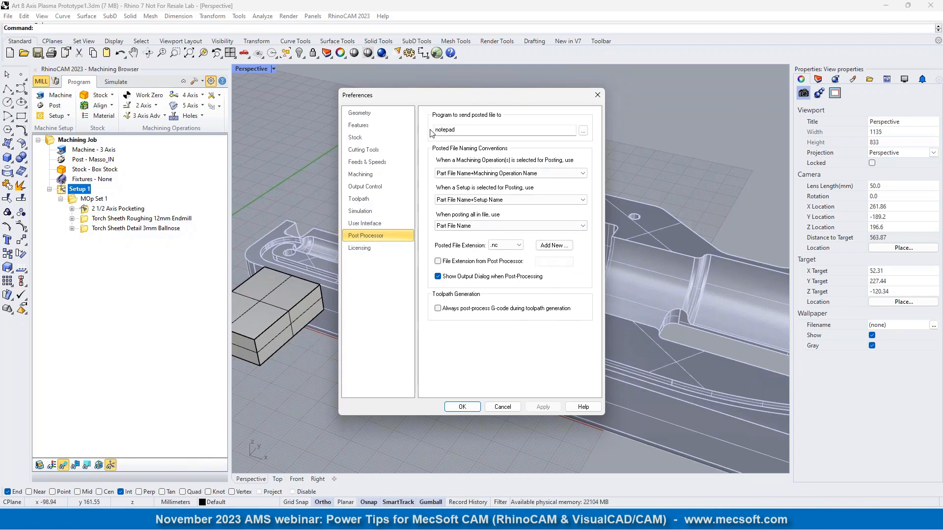
mouse_move(454, 130)
click(598, 95)
Step: Show the Torch Sheeth Detail 3mm Ballnose operation's G-Code entry, and enable always post-processing G-code during toolpath generation in the Post Processor preferences
click(72, 228)
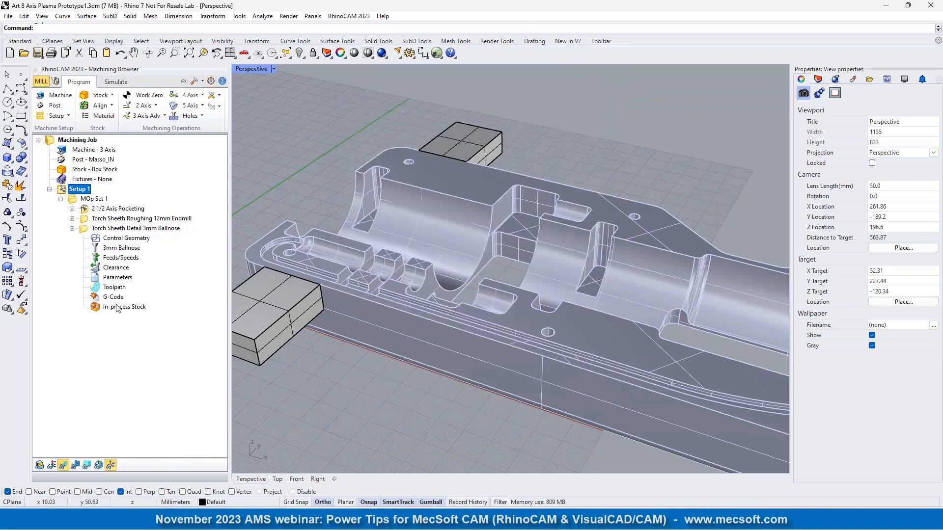
click(102, 299)
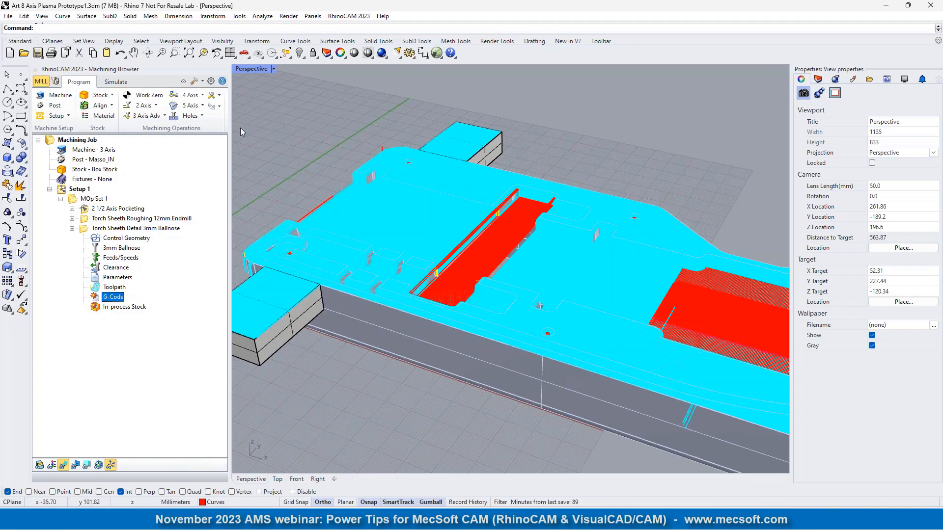
click(211, 81)
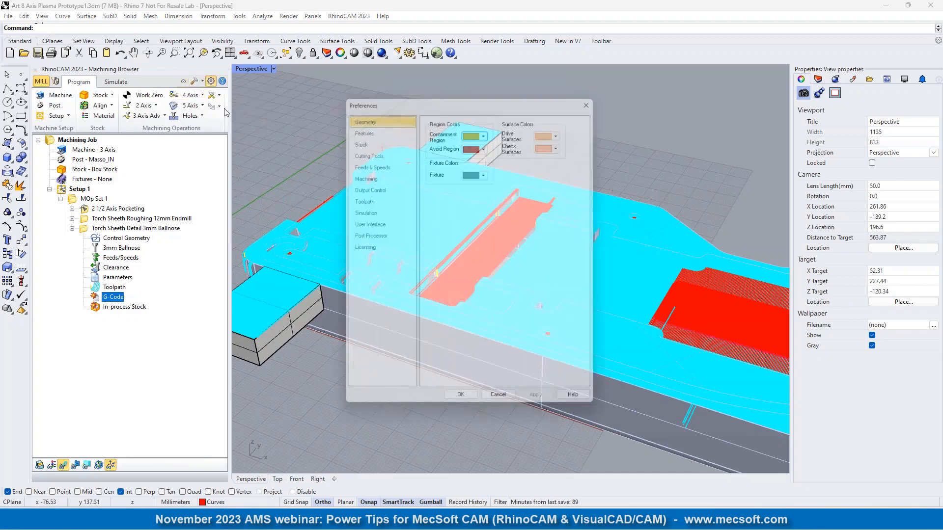
click(367, 224)
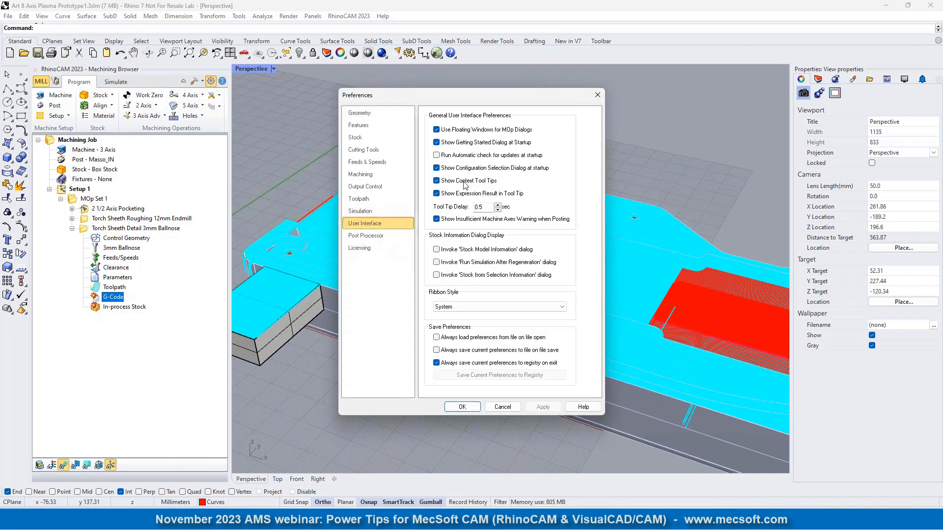
click(371, 235)
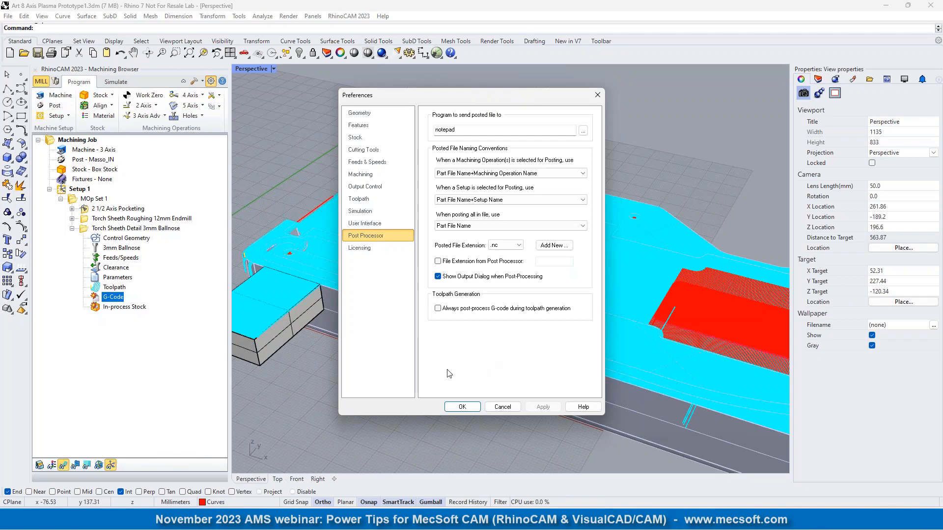
click(438, 309)
click(468, 408)
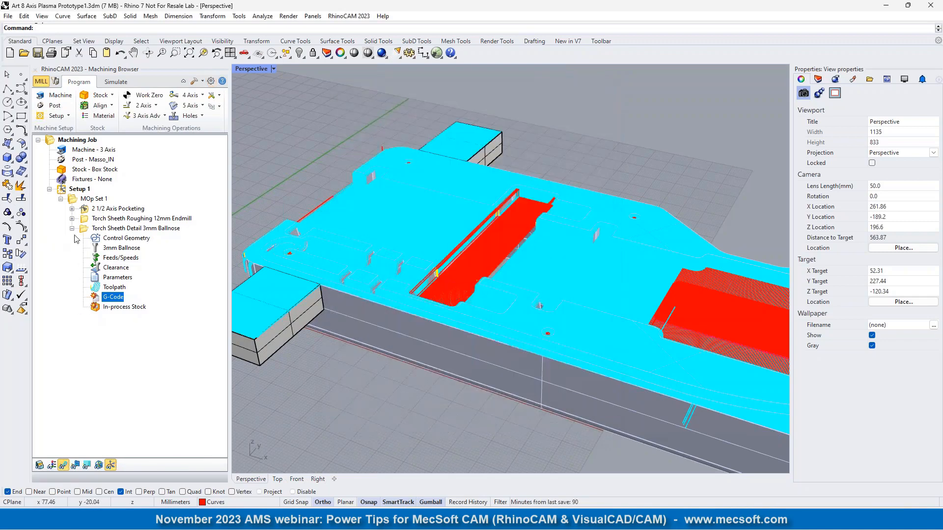
Step: Regenerate the Torch Sheeth Detail 3mm Ballnose operation, and select its G-Code entry
click(86, 230)
right_click(86, 230)
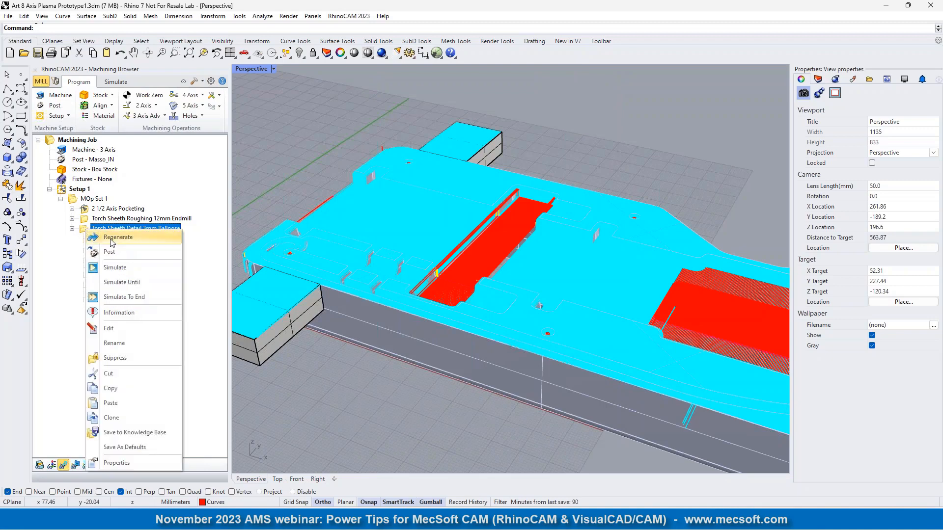
click(110, 238)
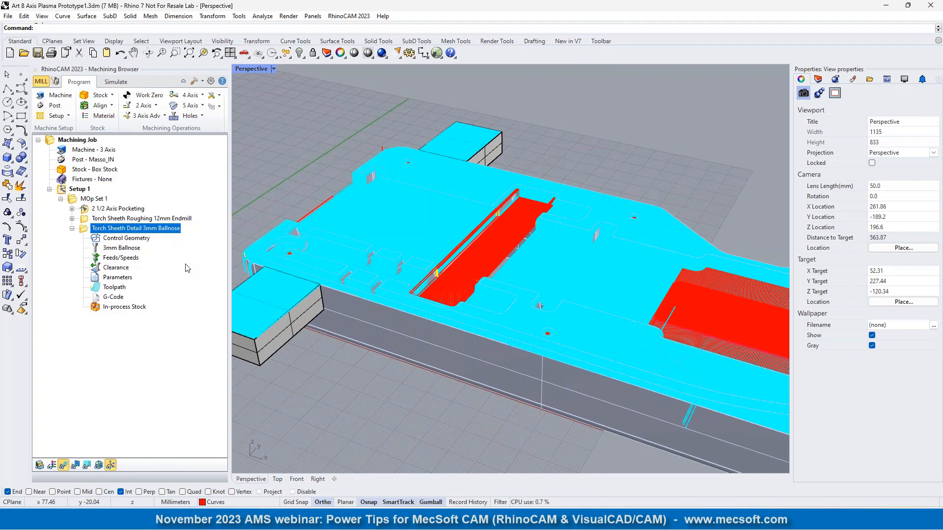
click(109, 298)
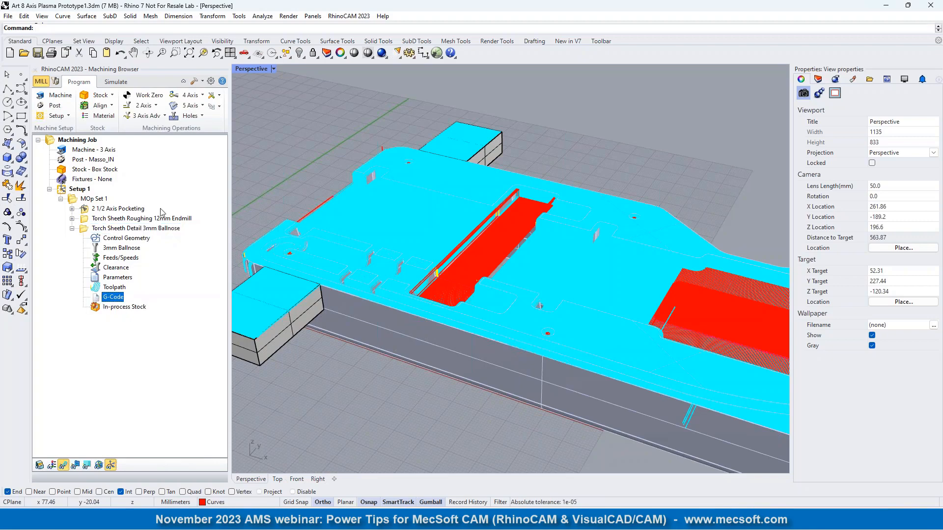
Step: Open the post-processor selection for the machining job and copy the path of the folder that post-processor files load from
click(55, 106)
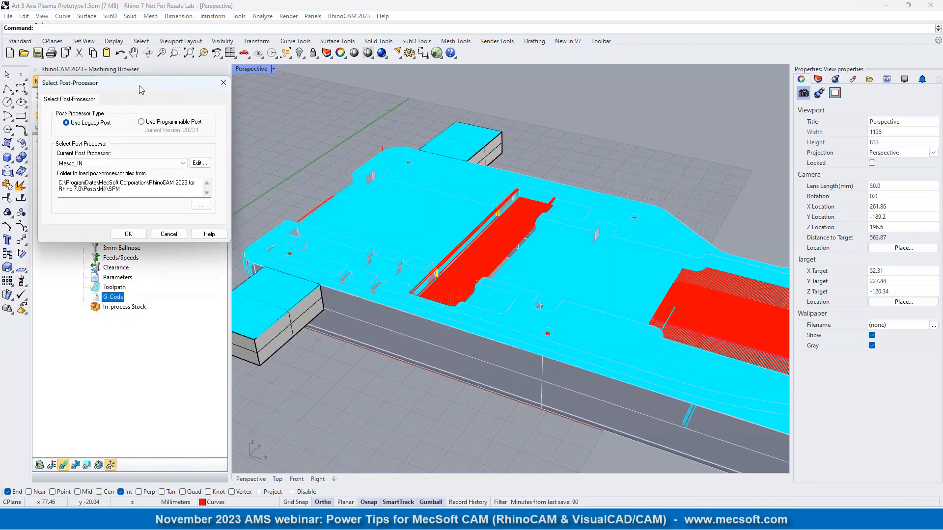
drag(143, 89, 309, 95)
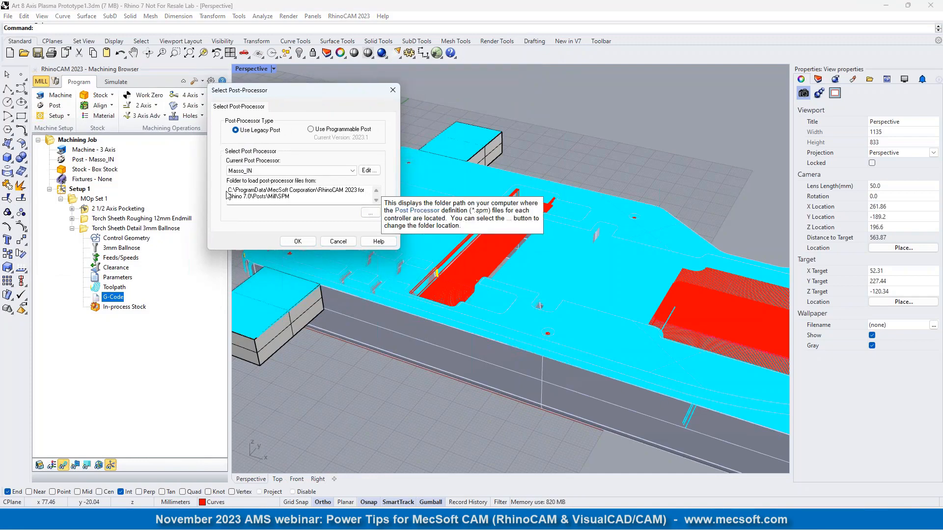
drag(229, 190, 324, 197)
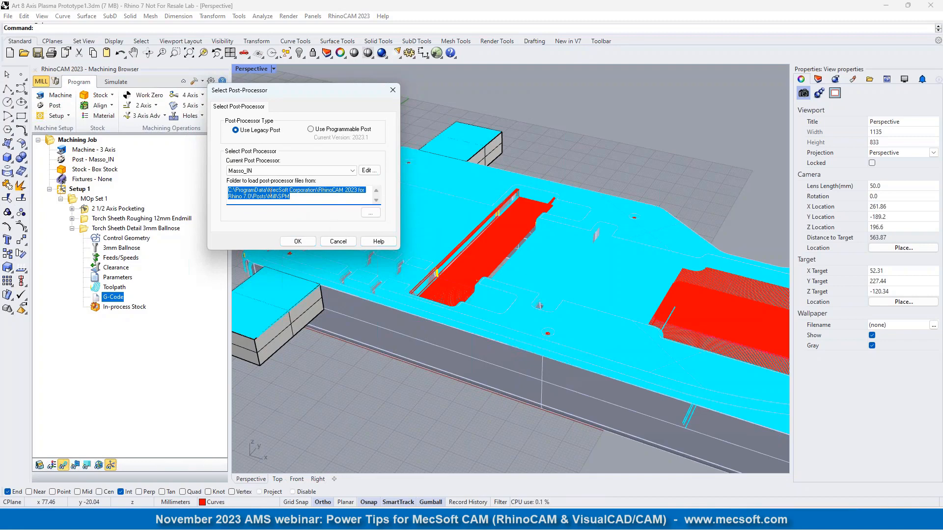
right_click(271, 193)
click(305, 225)
Step: Switch to File Explorer, look up the copied post-processor folder path, and close the window
key(super+e)
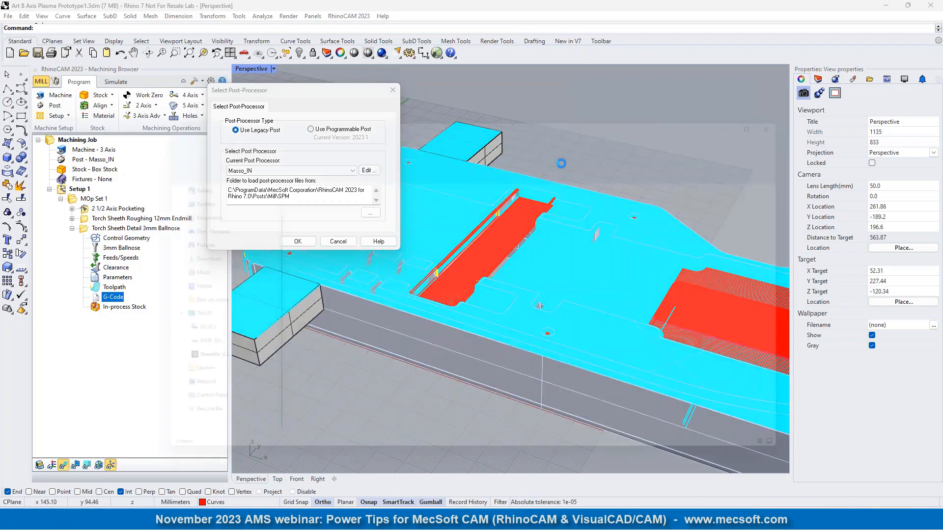
drag(500, 113, 608, 60)
click(393, 82)
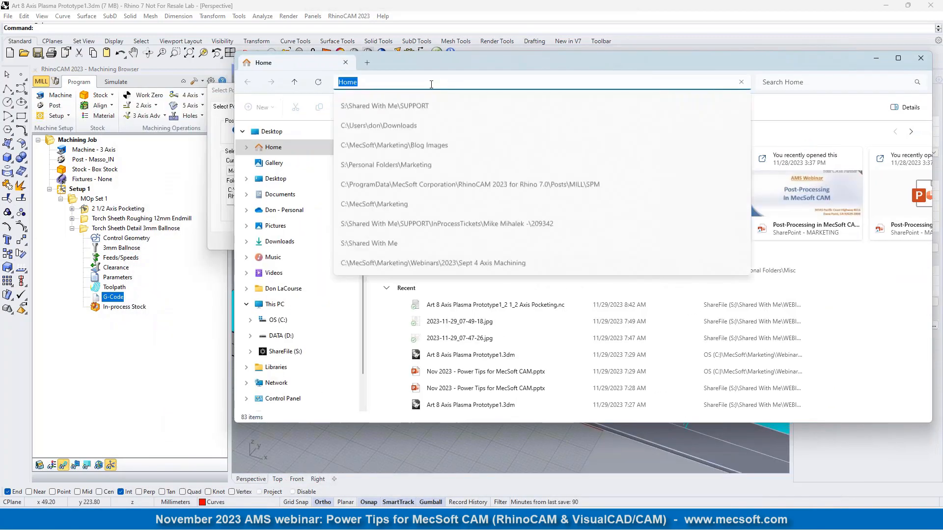
right_click(392, 84)
click(413, 124)
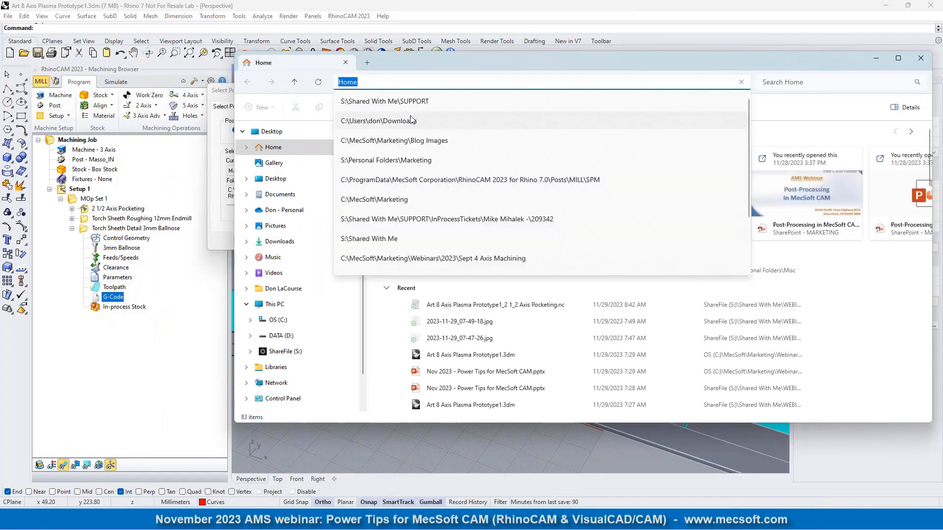
click(921, 58)
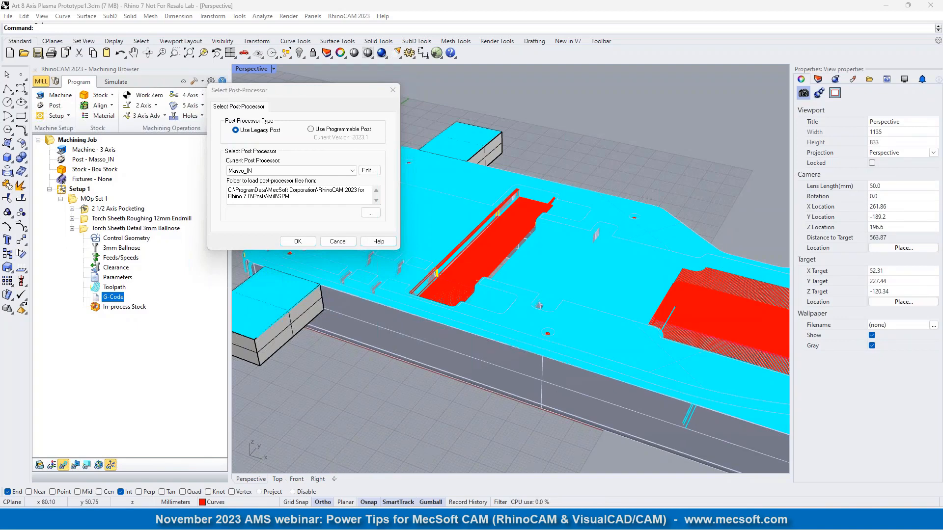
Step: Look through the available legacy post-processors, including the beginning of the list, and leave Masso_IN selected
click(352, 171)
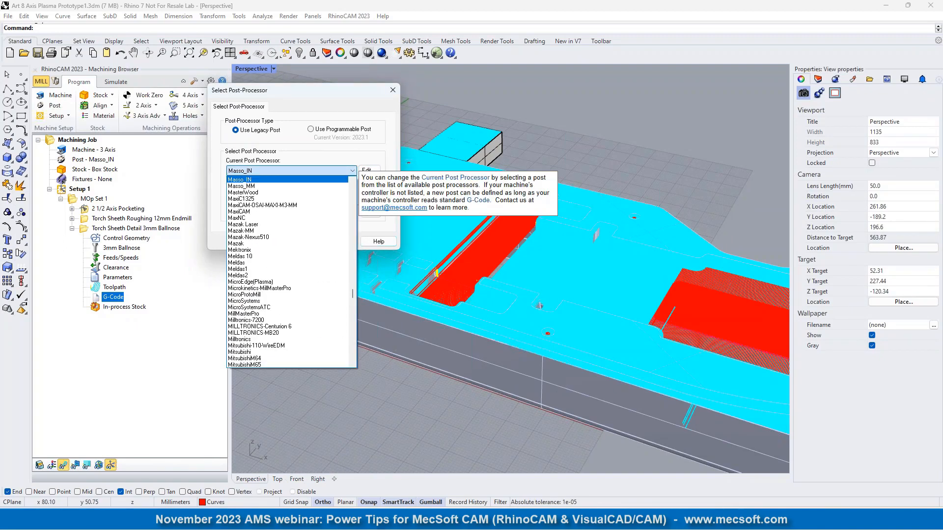
scroll(321, 254, down, 8)
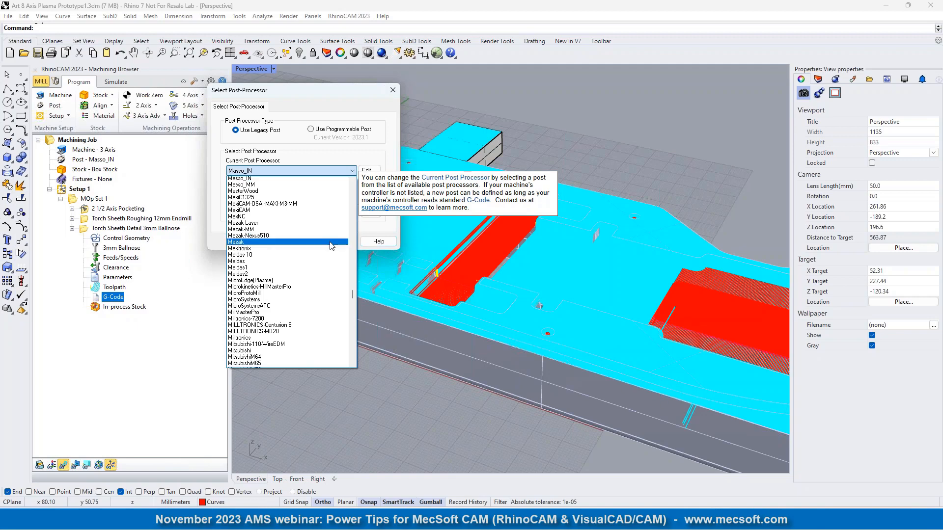
scroll(322, 254, down, 15)
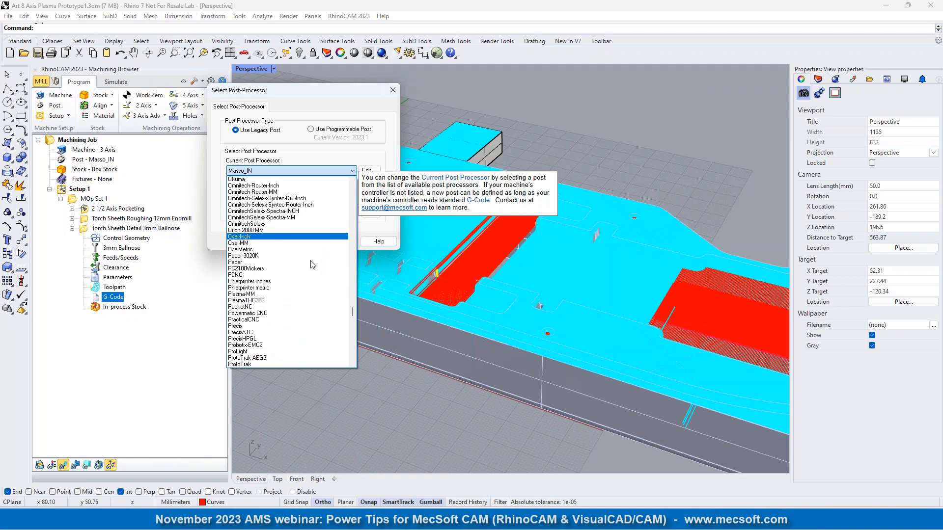
scroll(312, 265, down, 10)
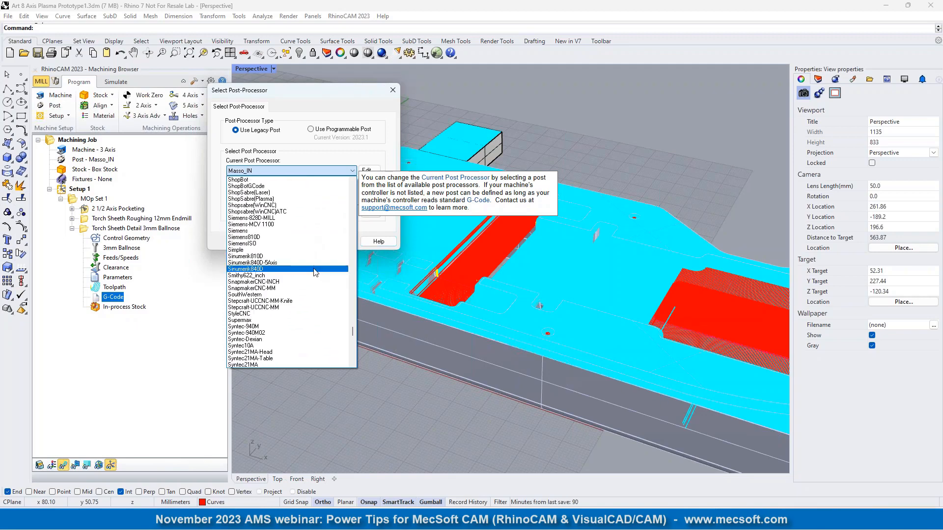
scroll(285, 270, up, 9)
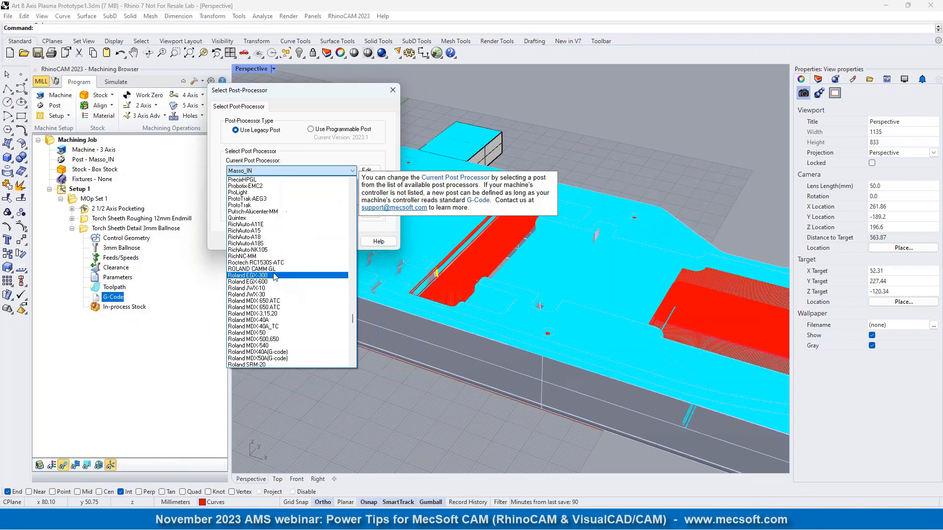
scroll(266, 244, up, 3)
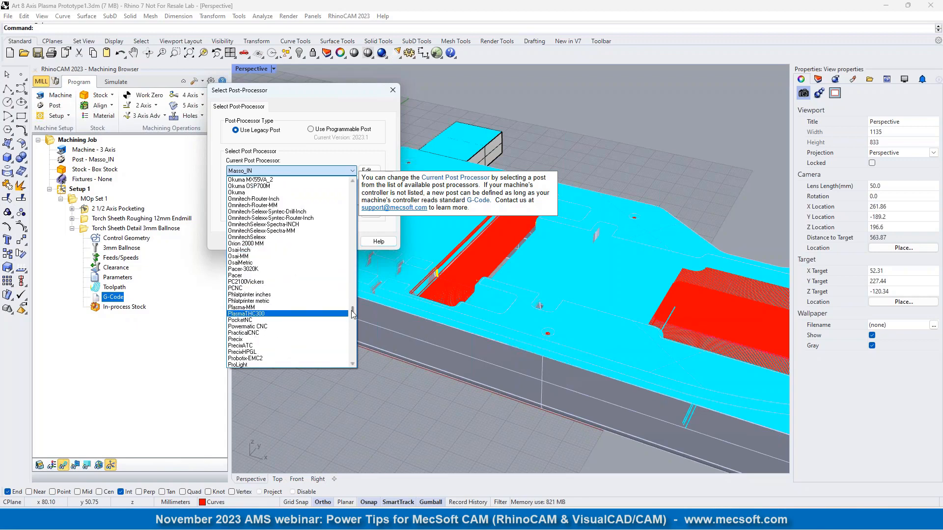
drag(352, 317, 355, 187)
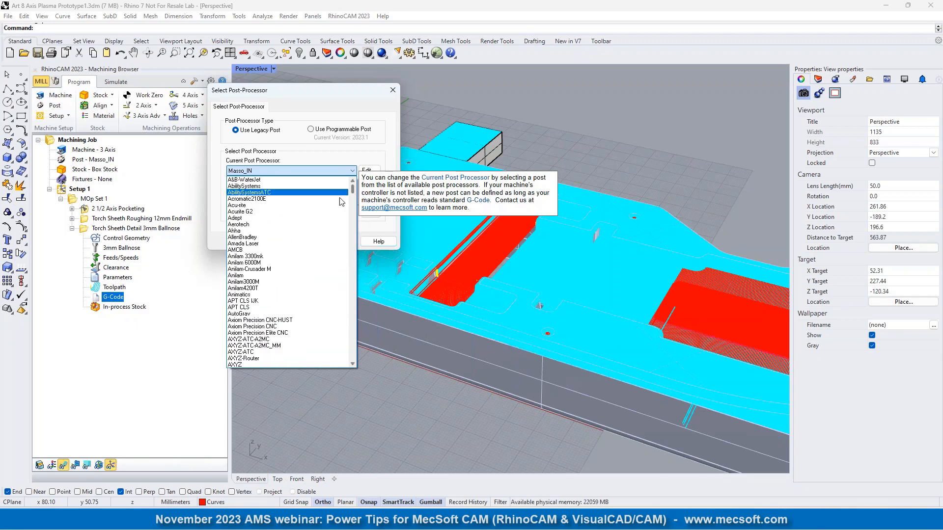
click(333, 156)
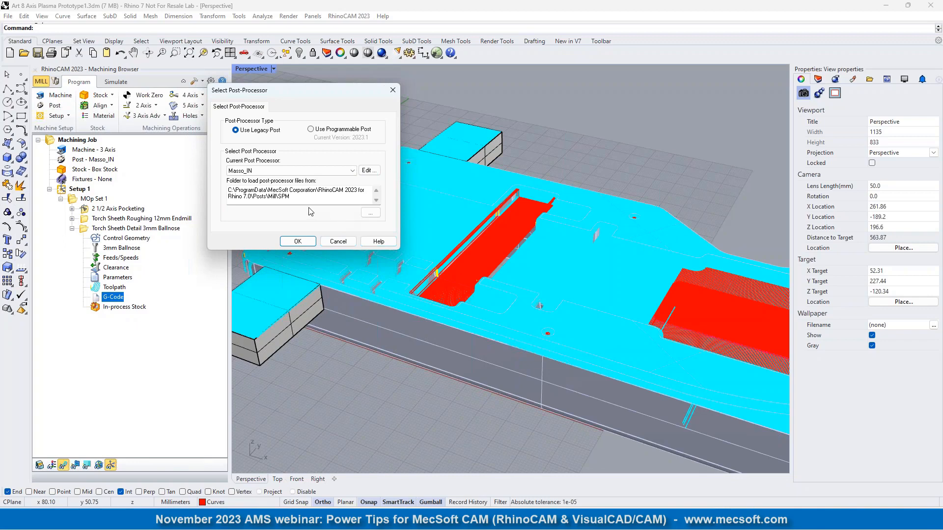
Step: Examine where the post-processor folder sits under ProgramData and MecSoft Corporation while browsing for a load folder, and cancel without changing it
mouse_move(301, 197)
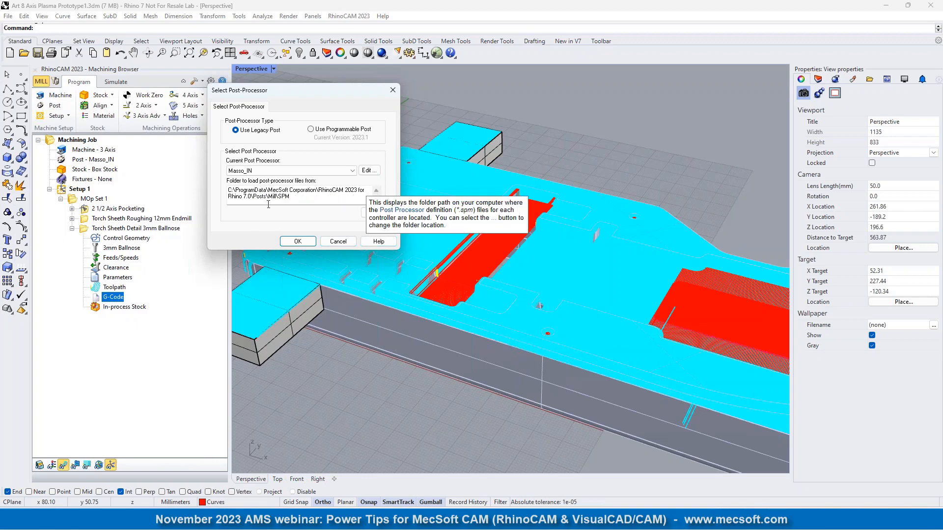
click(370, 212)
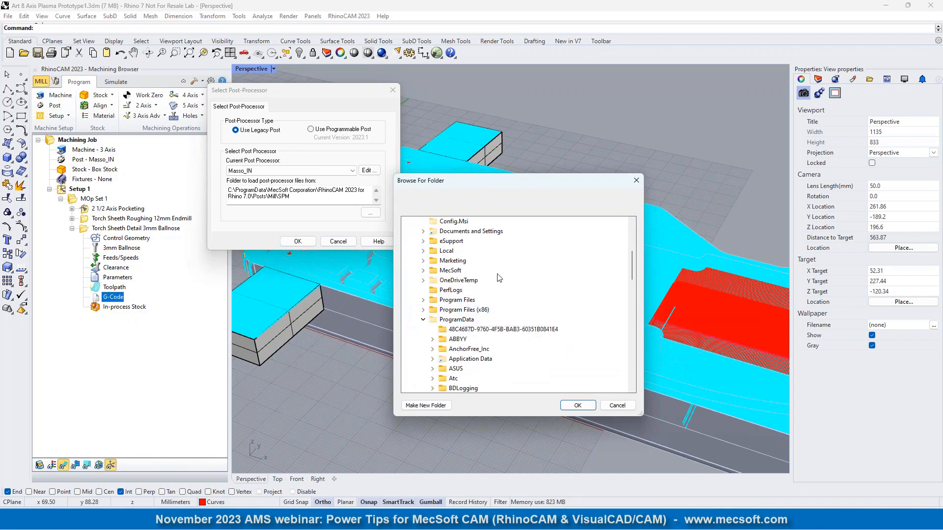
scroll(515, 319, down, 5)
scroll(515, 319, up, 3)
scroll(516, 317, down, 2)
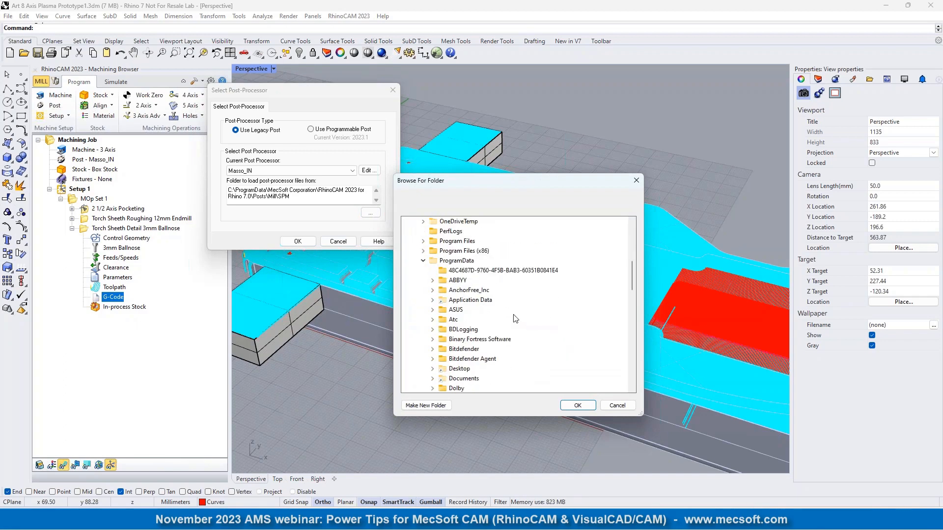
scroll(500, 296, down, 6)
scroll(500, 296, up, 7)
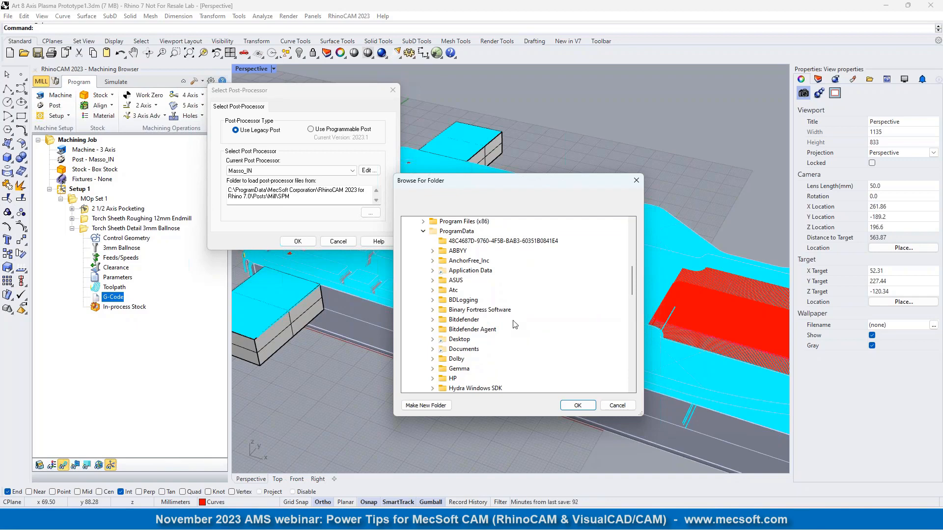
scroll(504, 261, down, 5)
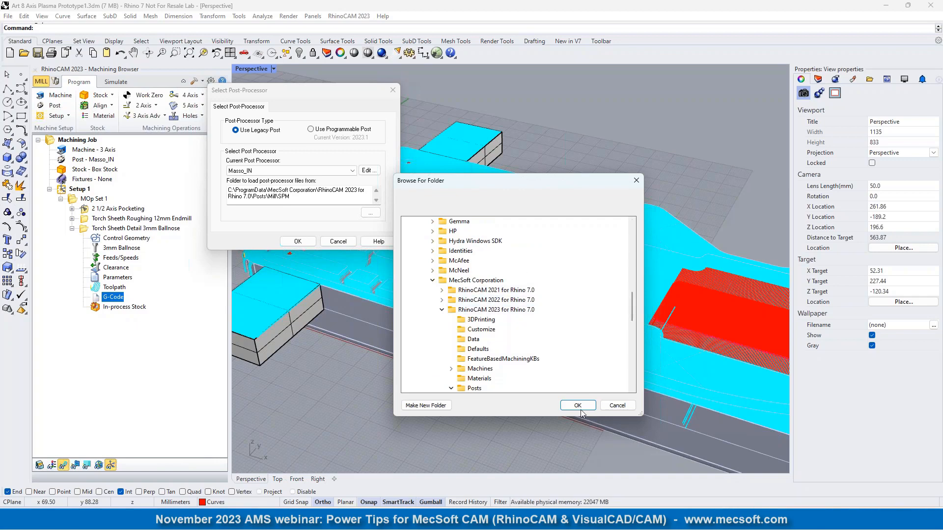
click(617, 407)
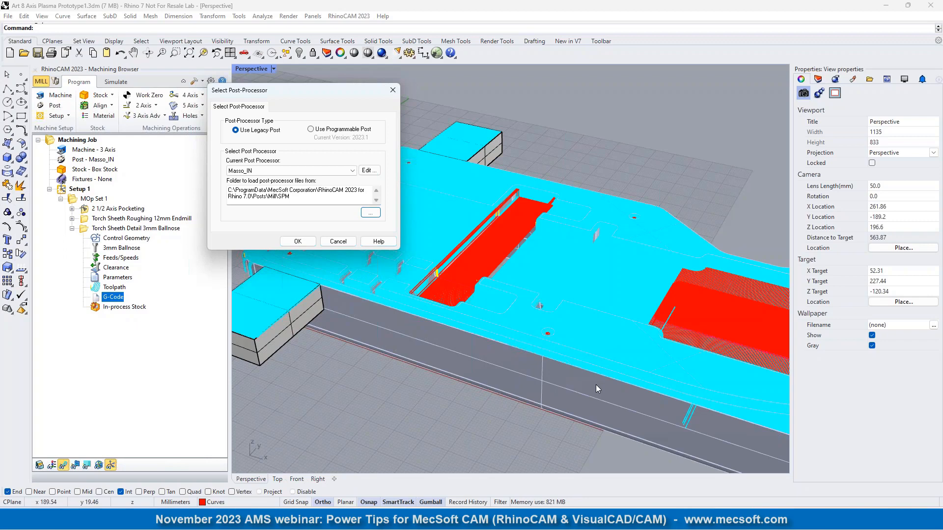
Step: Switch the post-processor type to Use Programmable Post, and set it back to Use Legacy Post
click(311, 129)
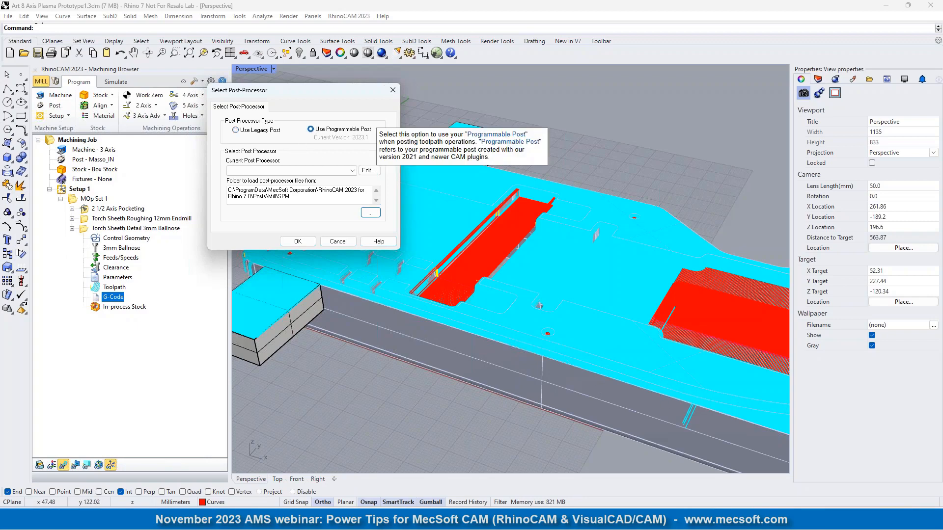
click(240, 131)
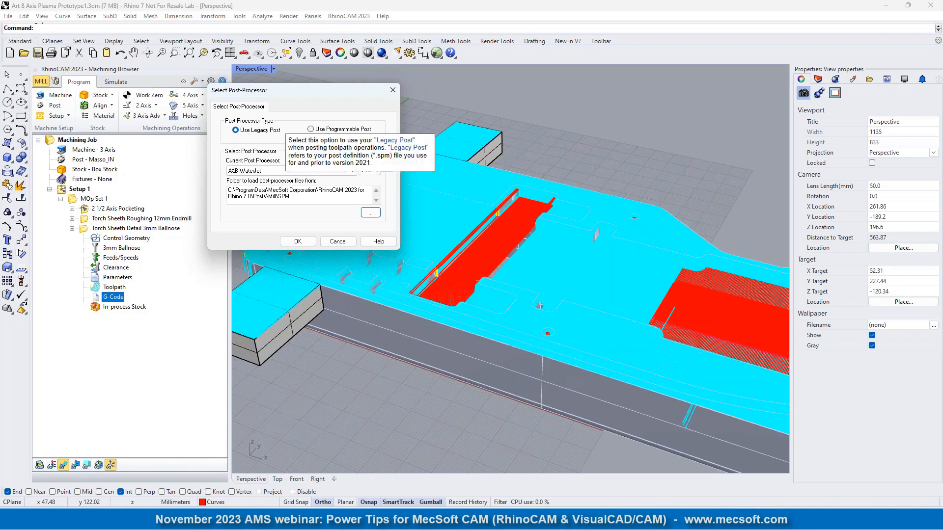